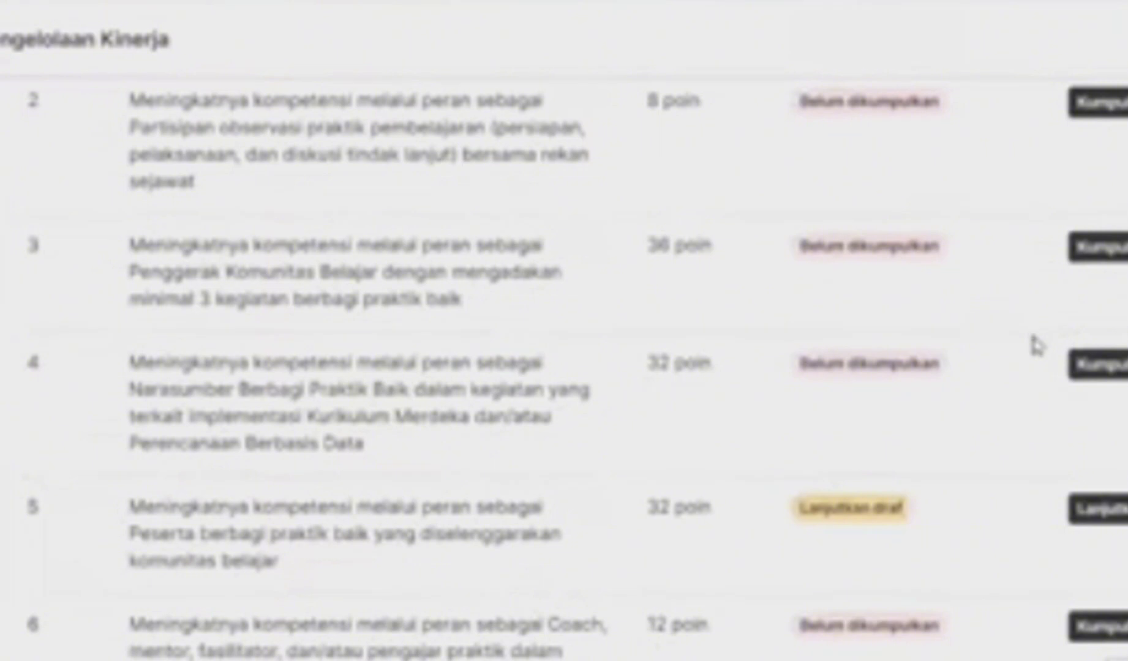
# Examine the points and submission status of each Rencana Hasil Kerja in the document progress table, including the total points
pyautogui.scroll(-8, 1035, 346)
pyautogui.scroll(7, 1040, 345)
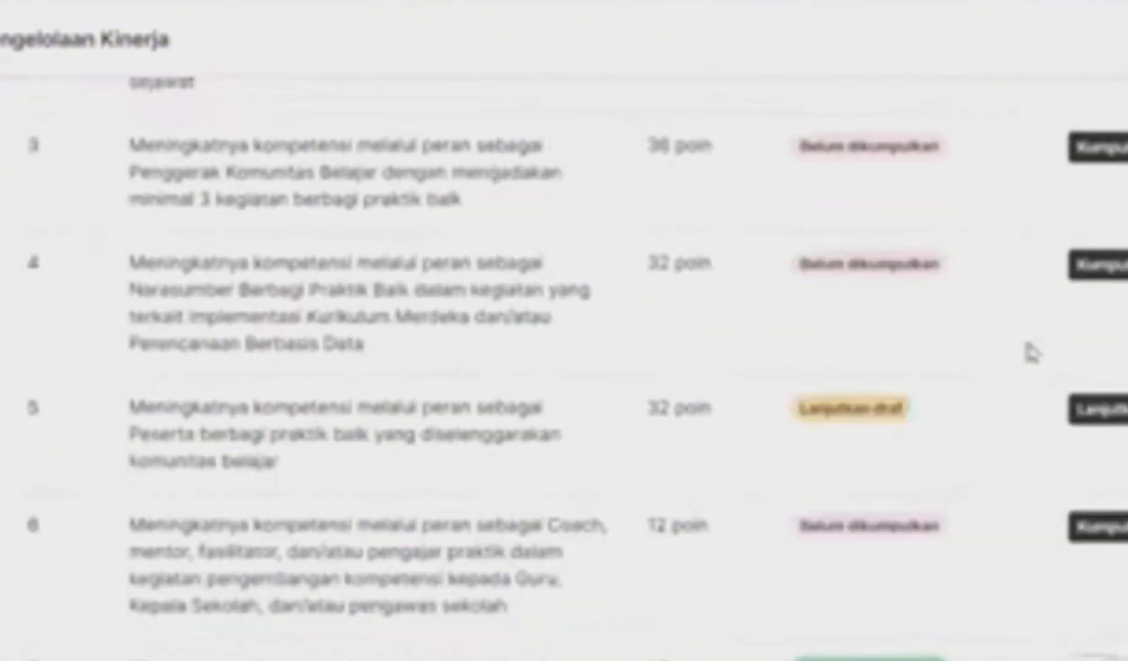
pyautogui.scroll(5, 1031, 349)
pyautogui.scroll(-7, 616, 597)
pyautogui.scroll(-5, 644, 546)
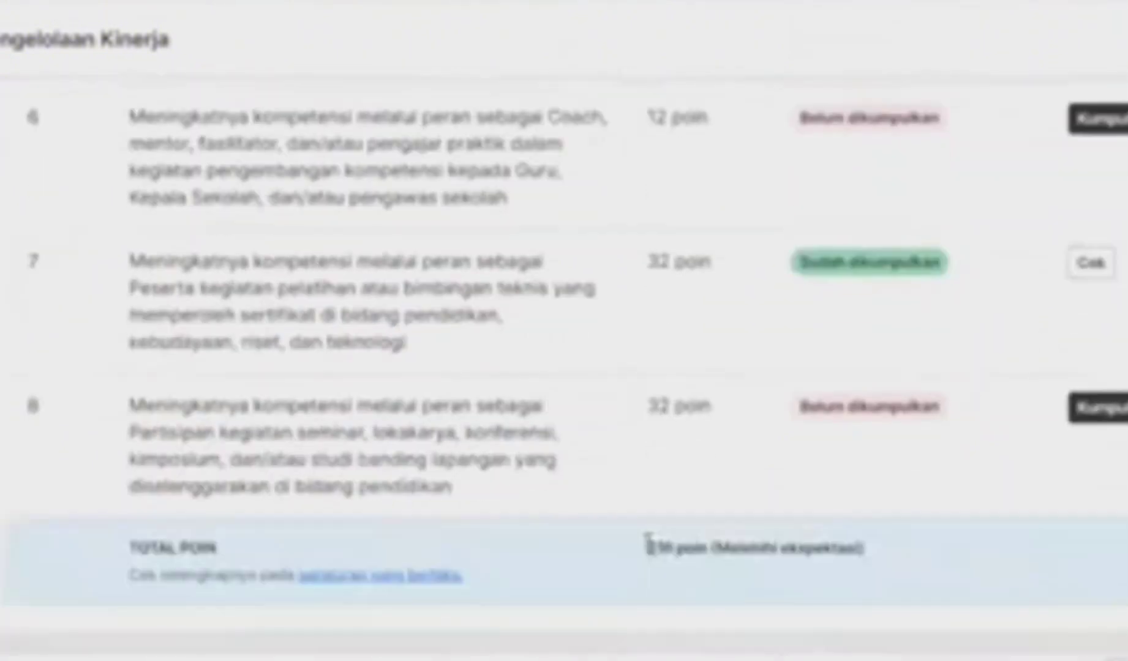
pyautogui.moveTo(651, 549); pyautogui.dragTo(869, 550)
pyautogui.scroll(9, 863, 542)
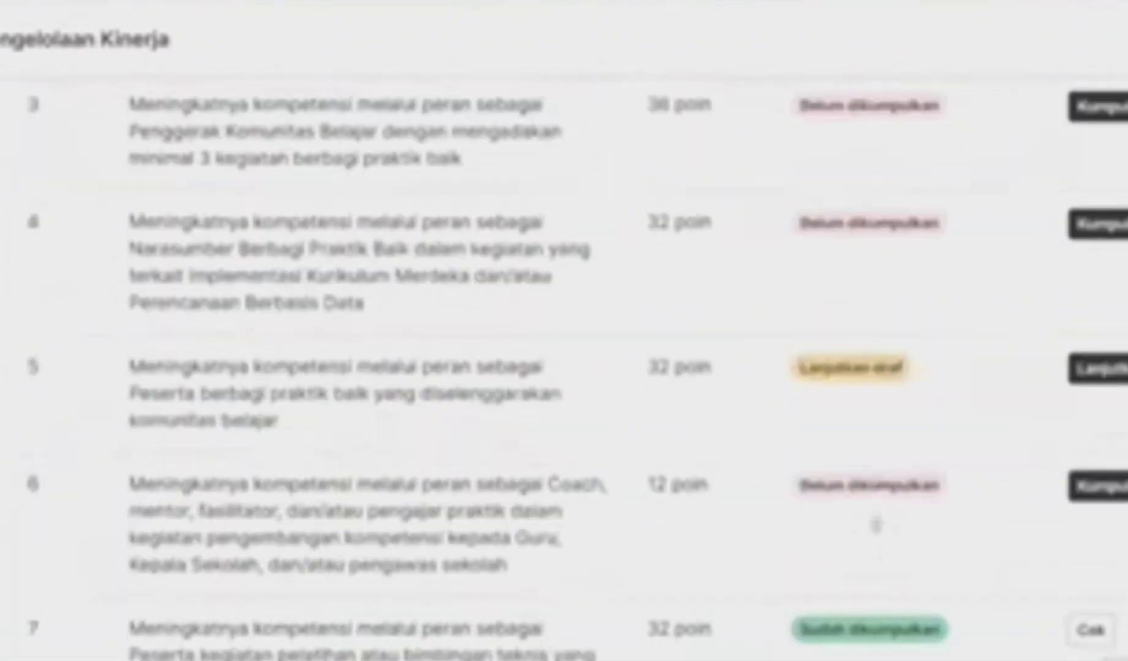
pyautogui.scroll(5, 834, 461)
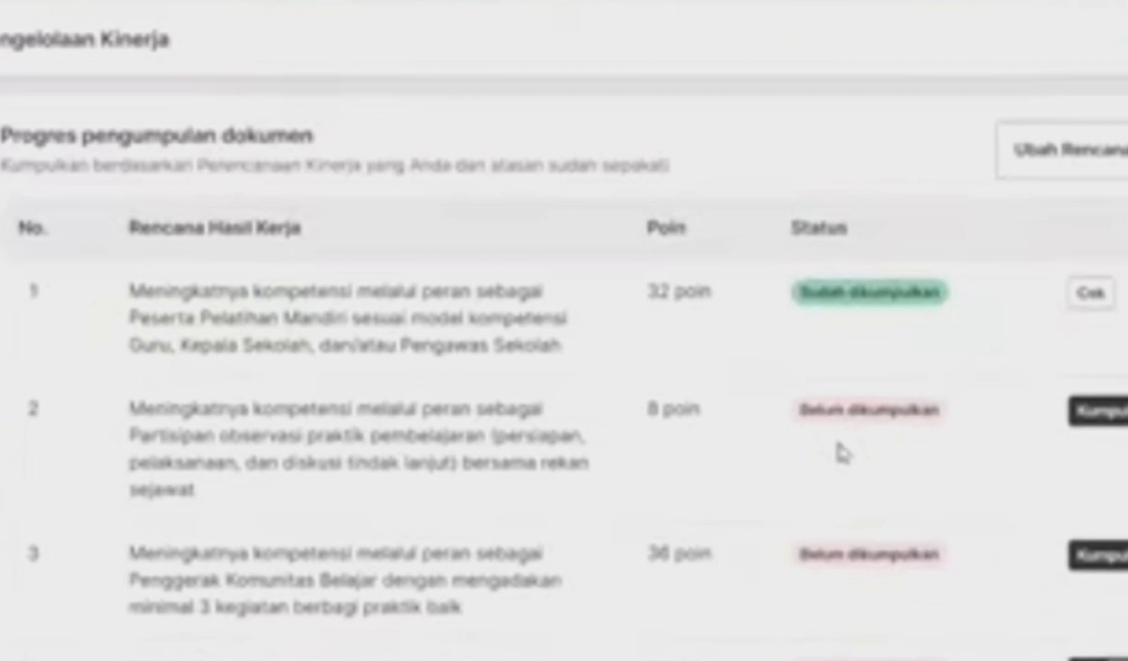
pyautogui.scroll(5, 843, 454)
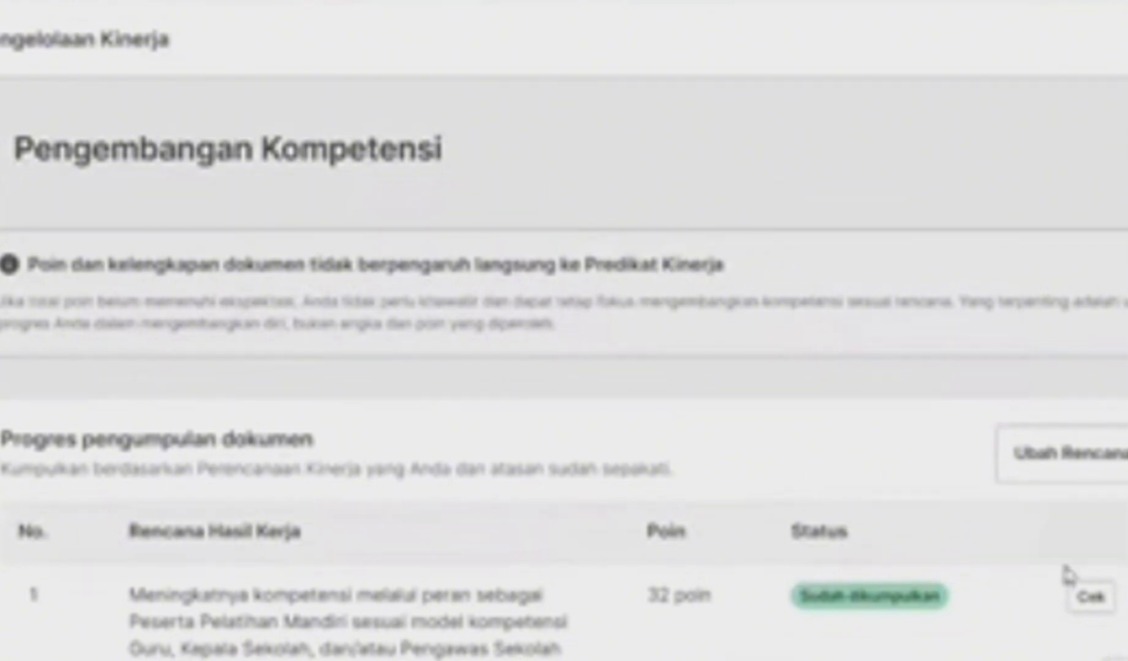
# Open the Rencana Hasil Kerja for changes, declaring that the changes have been discussed with the supervisor
pyautogui.scroll(-3, 1052, 483)
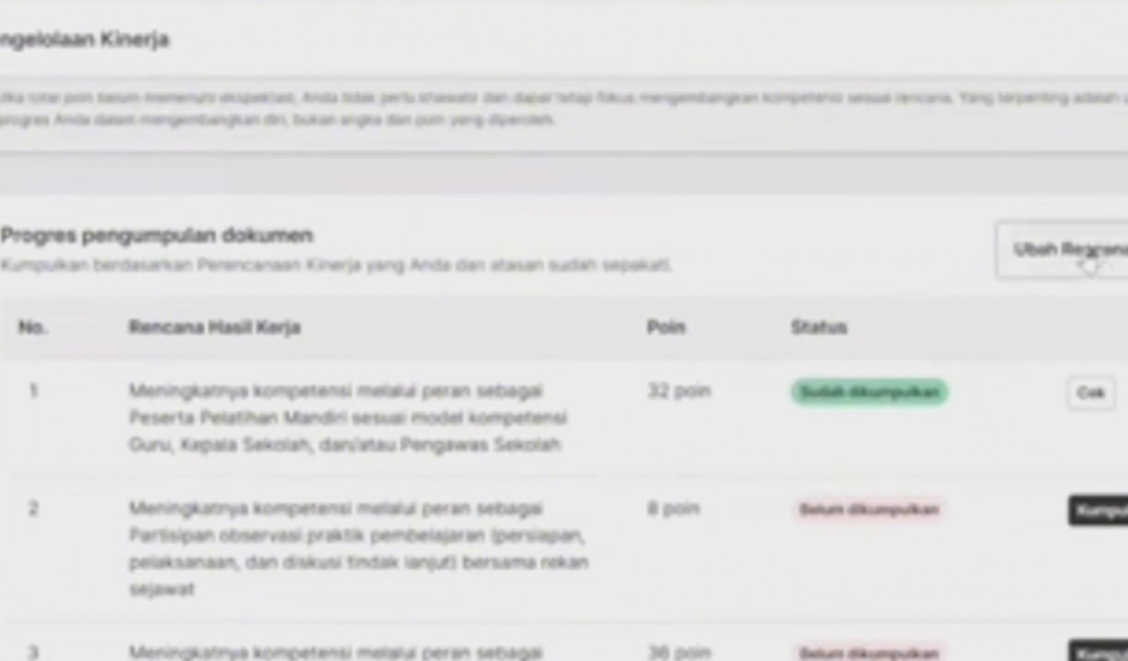
pyautogui.click(1118, 269)
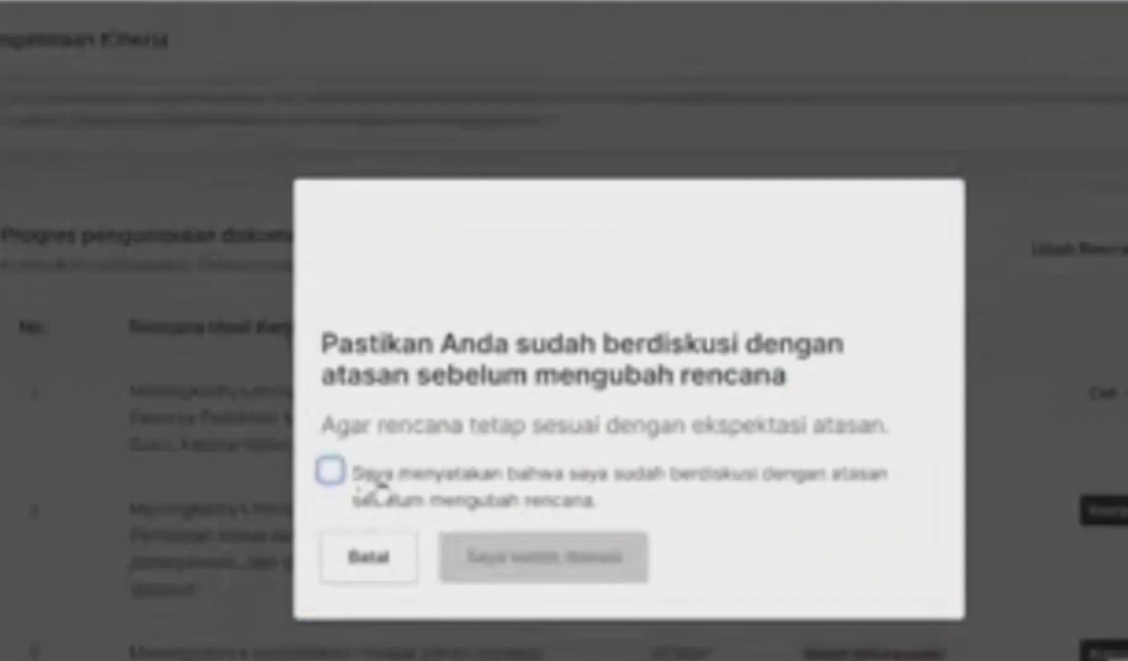
pyautogui.click(333, 476)
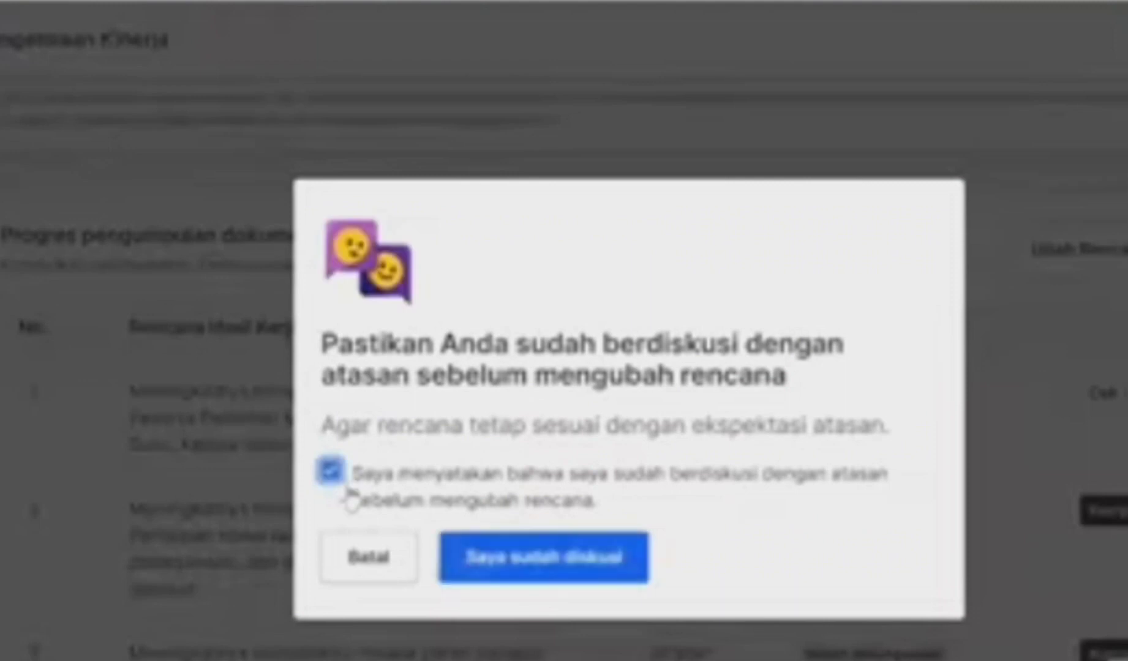
pyautogui.click(562, 557)
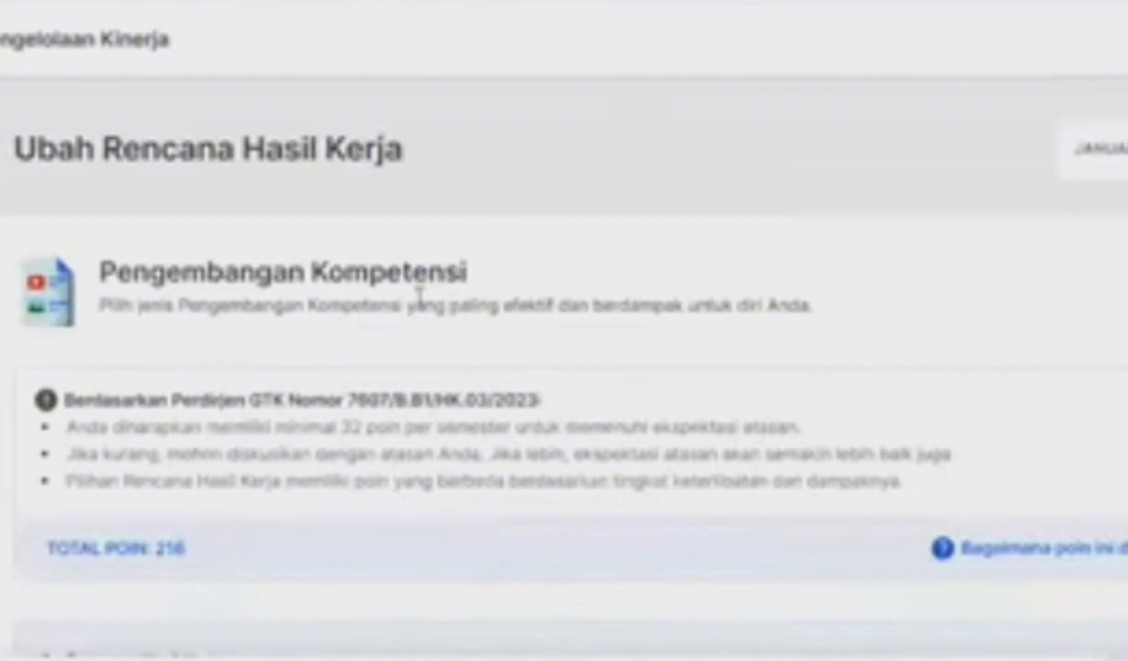
# Open the explanation of how the points are calculated and read through the article on Pengembangan Kompetensi points
pyautogui.scroll(-8, 685, 343)
pyautogui.scroll(6, 685, 335)
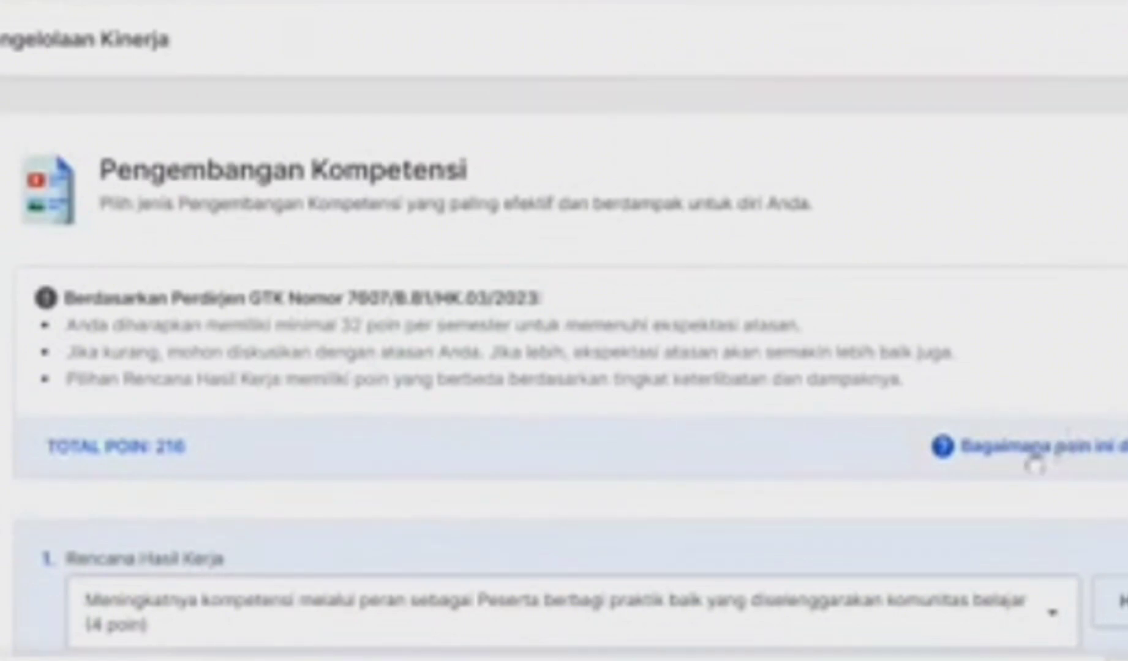
pyautogui.click(1062, 454)
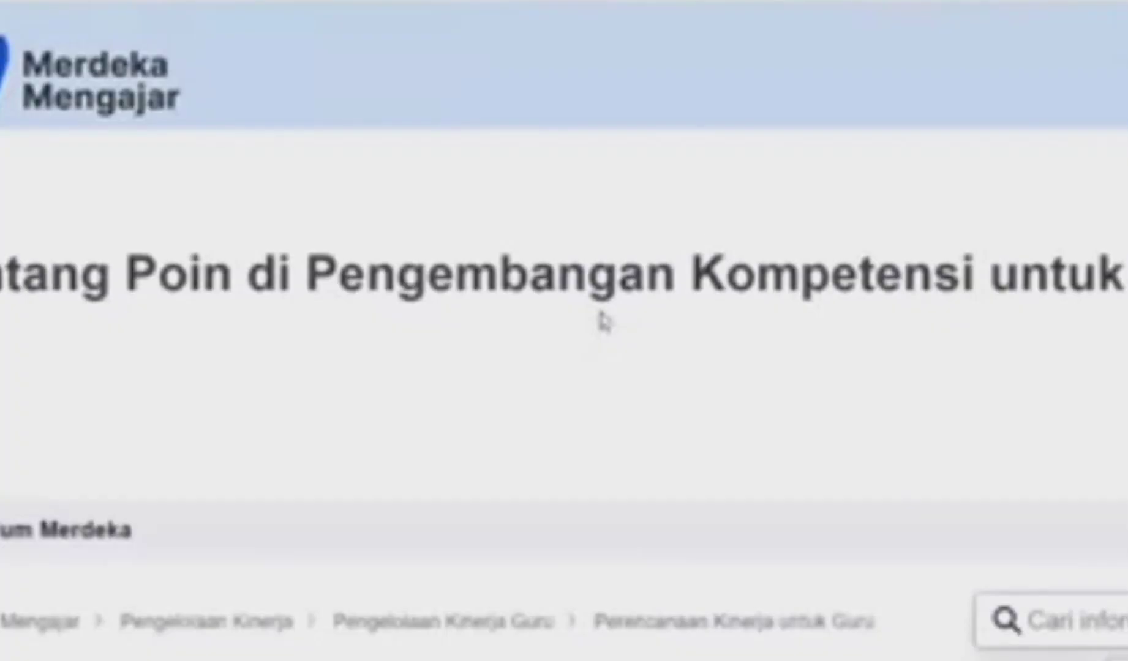
pyautogui.scroll(-10, 604, 320)
pyautogui.scroll(-3, 537, 428)
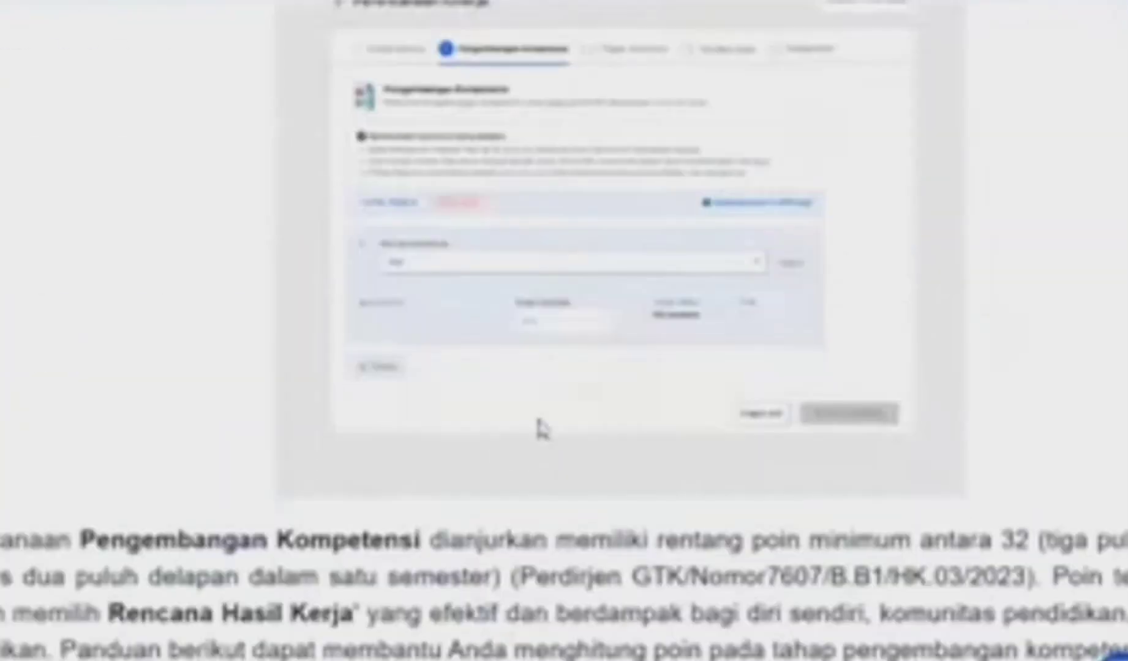
pyautogui.scroll(-10, 621, 367)
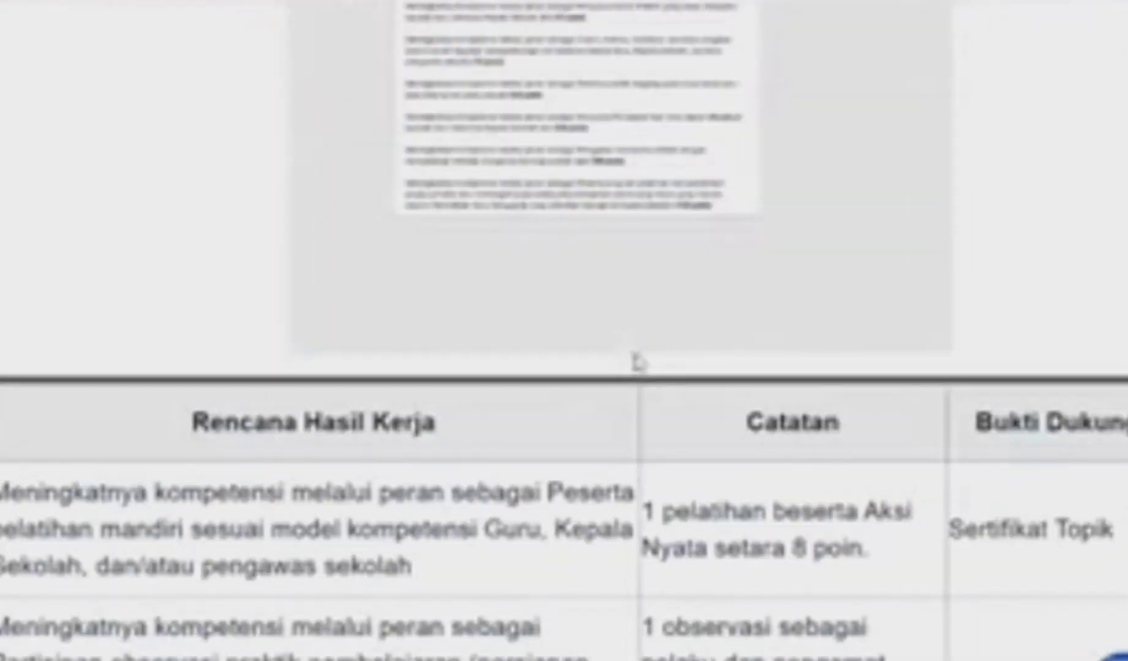
pyautogui.scroll(-8, 637, 363)
pyautogui.scroll(-8, 649, 345)
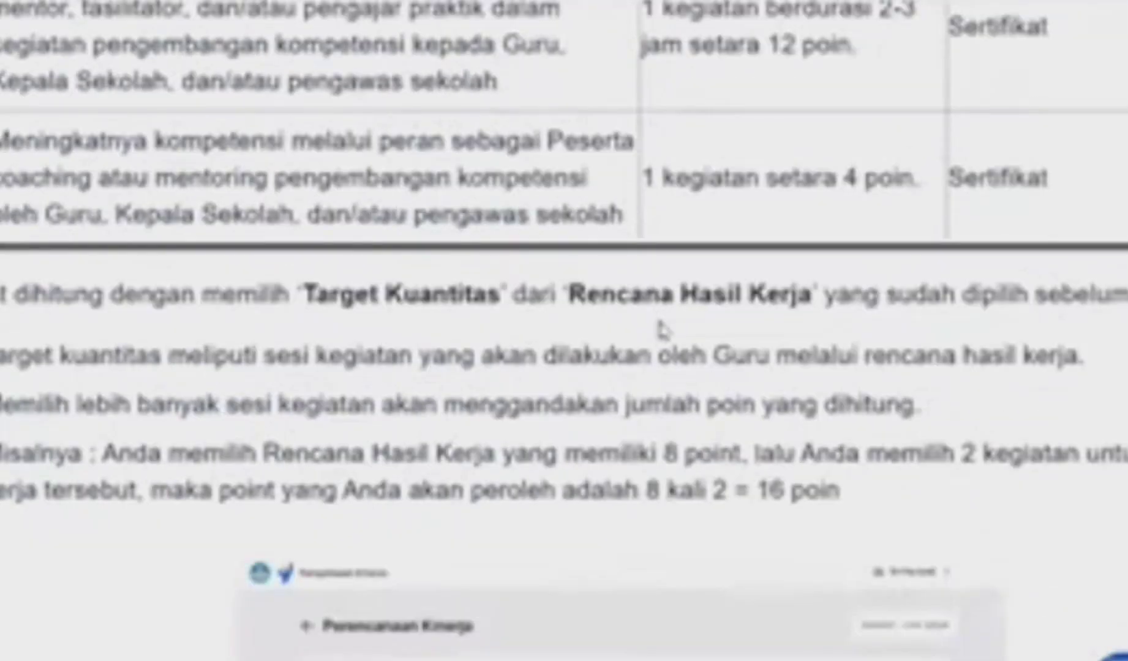
# Examine the article's table for the points and evidence required for a Peserta berbagi praktik baik held by a komunitas belajar
pyautogui.scroll(15, 663, 331)
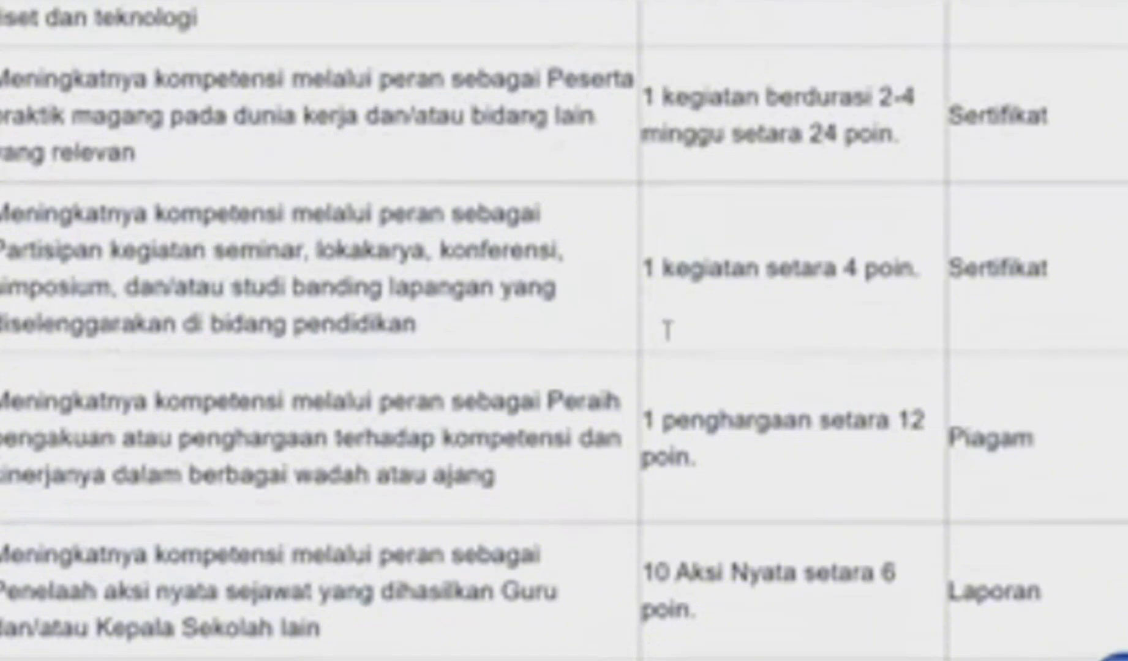
pyautogui.scroll(5, 664, 325)
pyautogui.scroll(-1, 665, 329)
pyautogui.scroll(5, 665, 329)
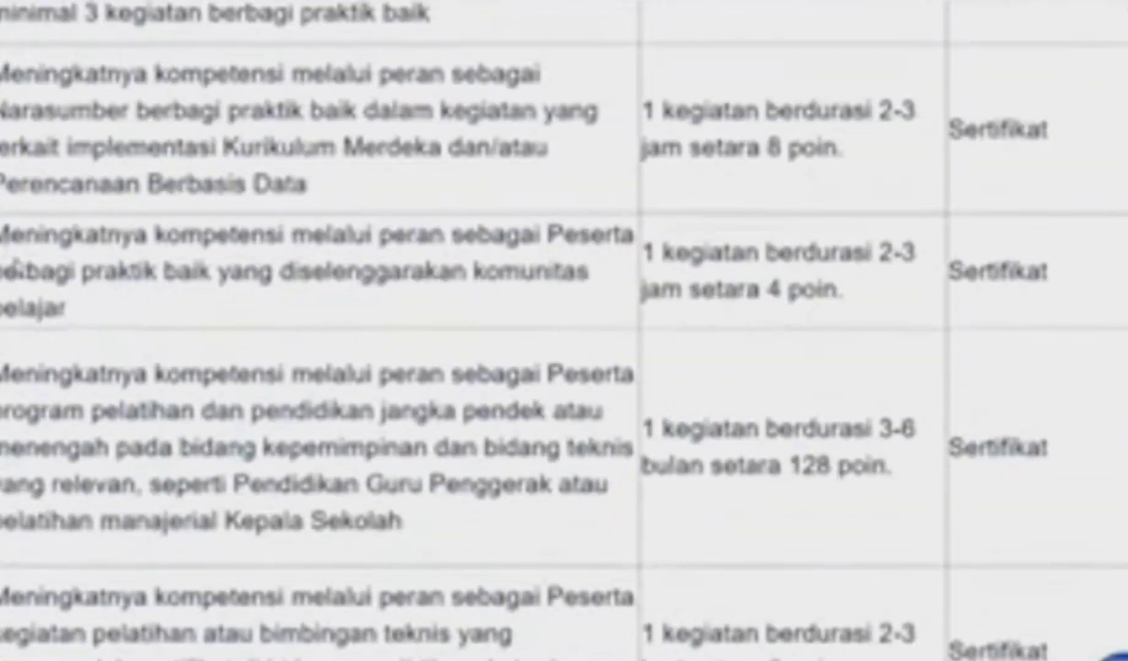
pyautogui.moveTo(69, 325); pyautogui.dragTo(104, 328)
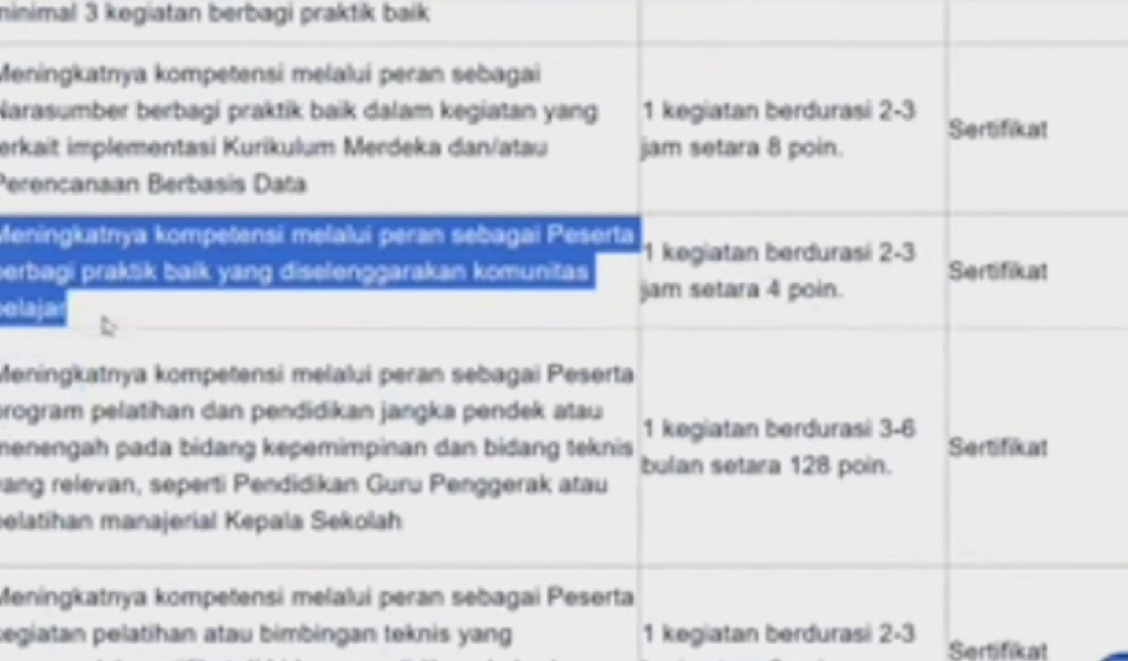
pyautogui.click(108, 319)
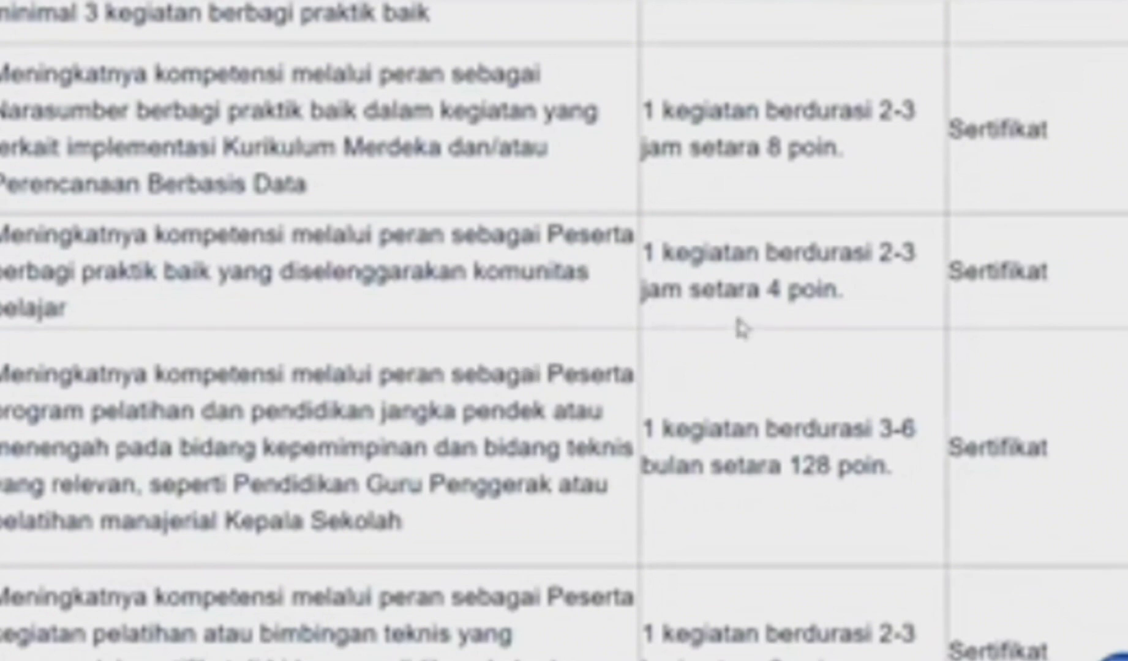
# Continue to the next article, Tentang Tugas Tambahan, and examine its notes, legal basis and list of additional tasks
pyautogui.scroll(-5, 728, 275)
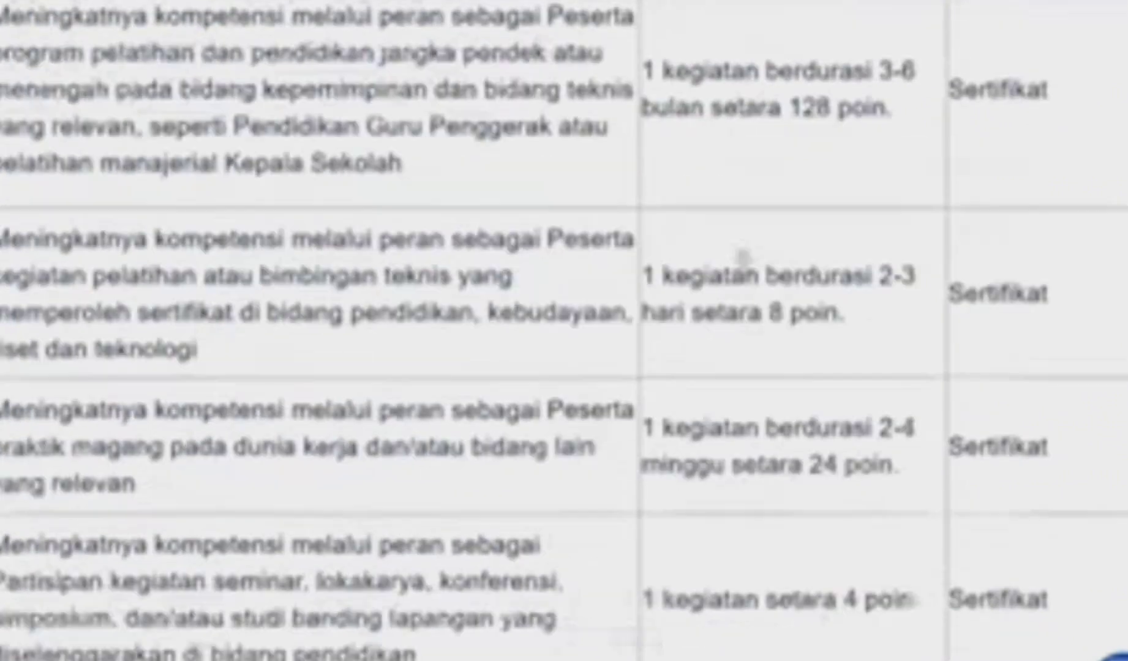
pyautogui.scroll(-20, 732, 269)
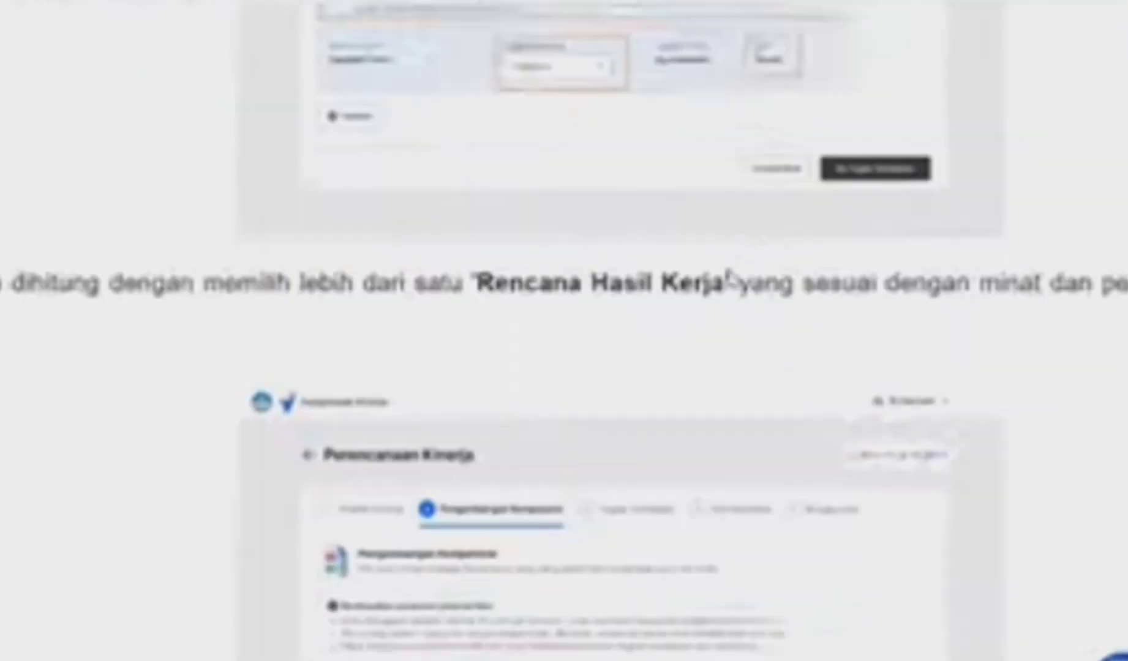
pyautogui.scroll(-15, 728, 278)
pyautogui.scroll(1, 1108, 263)
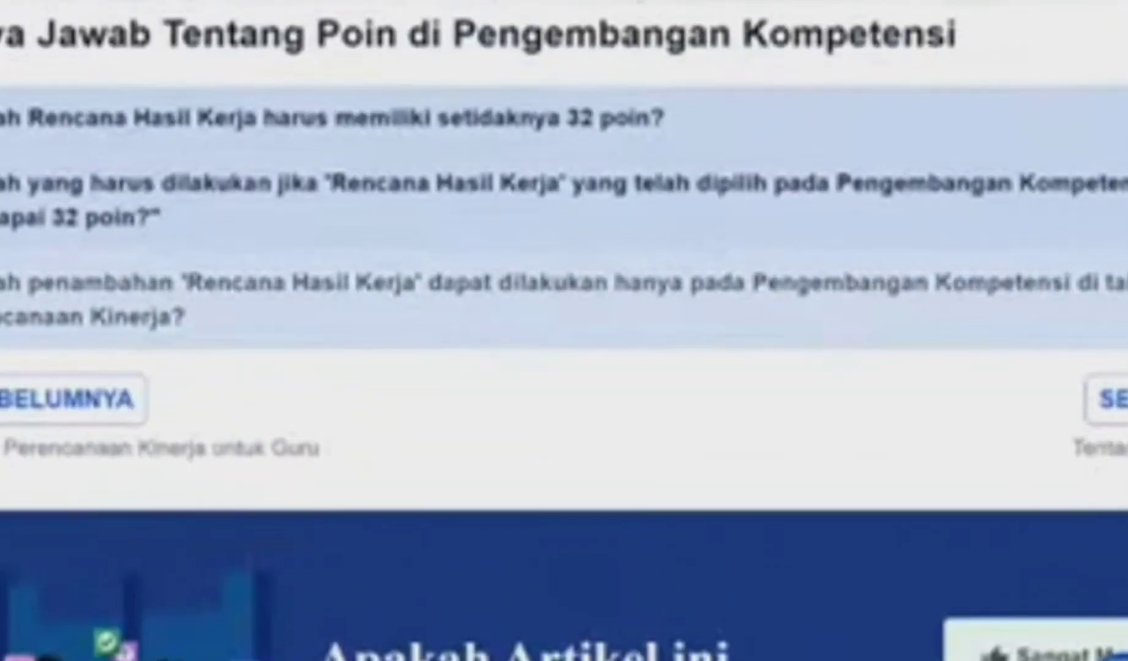
pyautogui.click(1108, 400)
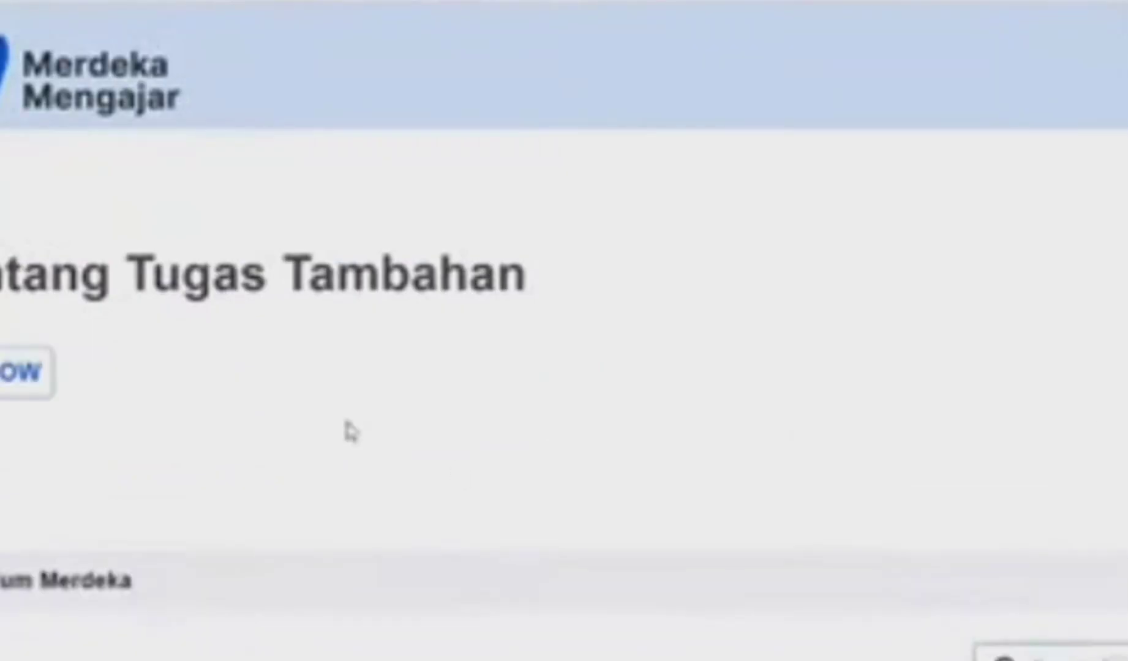
pyautogui.scroll(-8, 358, 355)
pyautogui.scroll(-5, 355, 355)
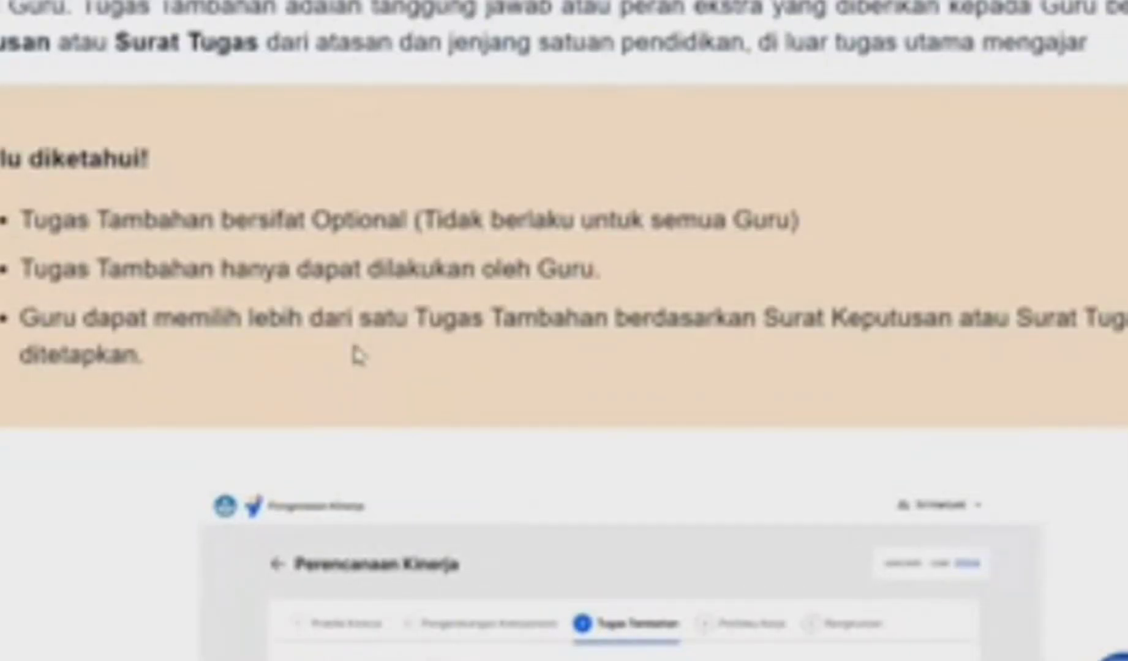
pyautogui.scroll(-15, 357, 356)
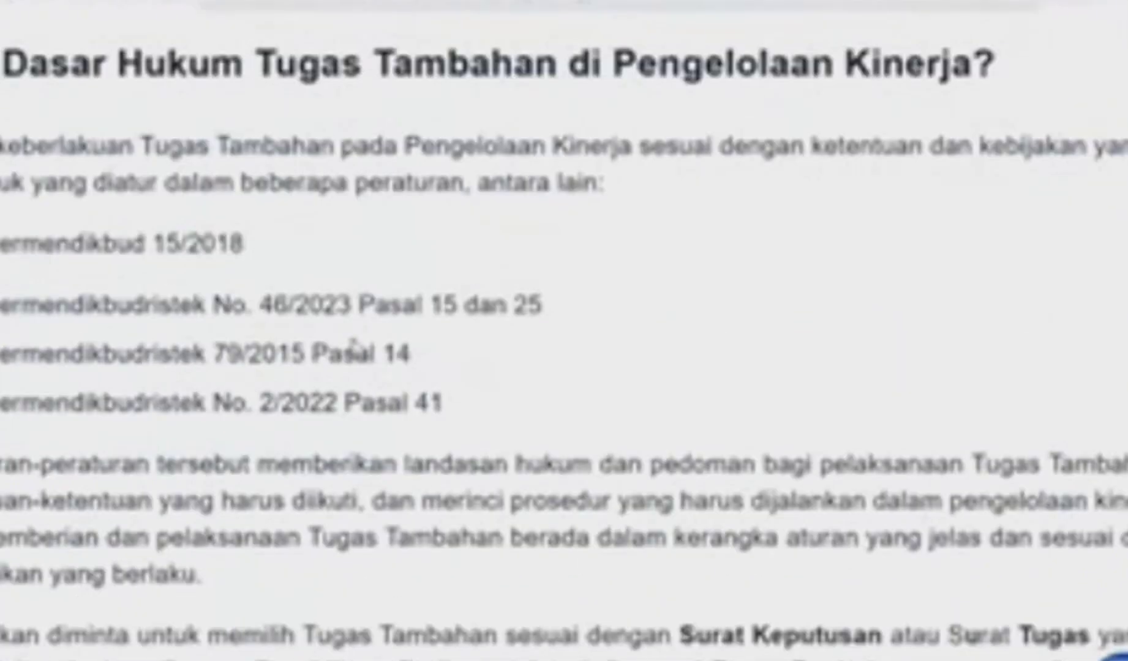
pyautogui.scroll(-3, 356, 347)
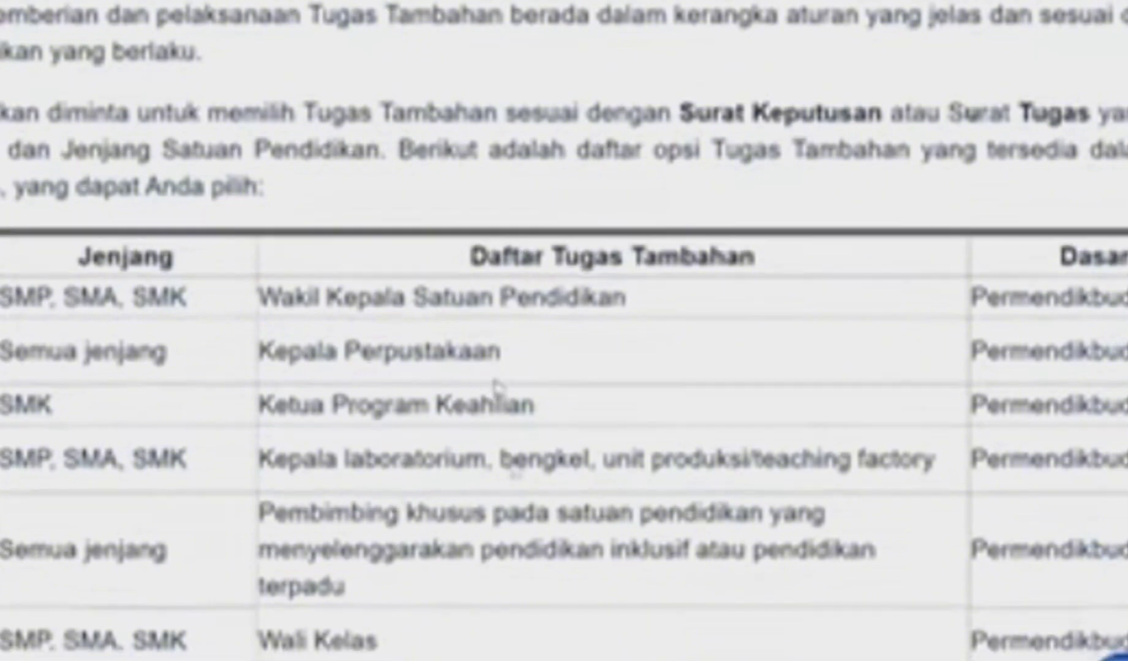
pyautogui.scroll(-6, 501, 402)
pyautogui.scroll(-9, 484, 424)
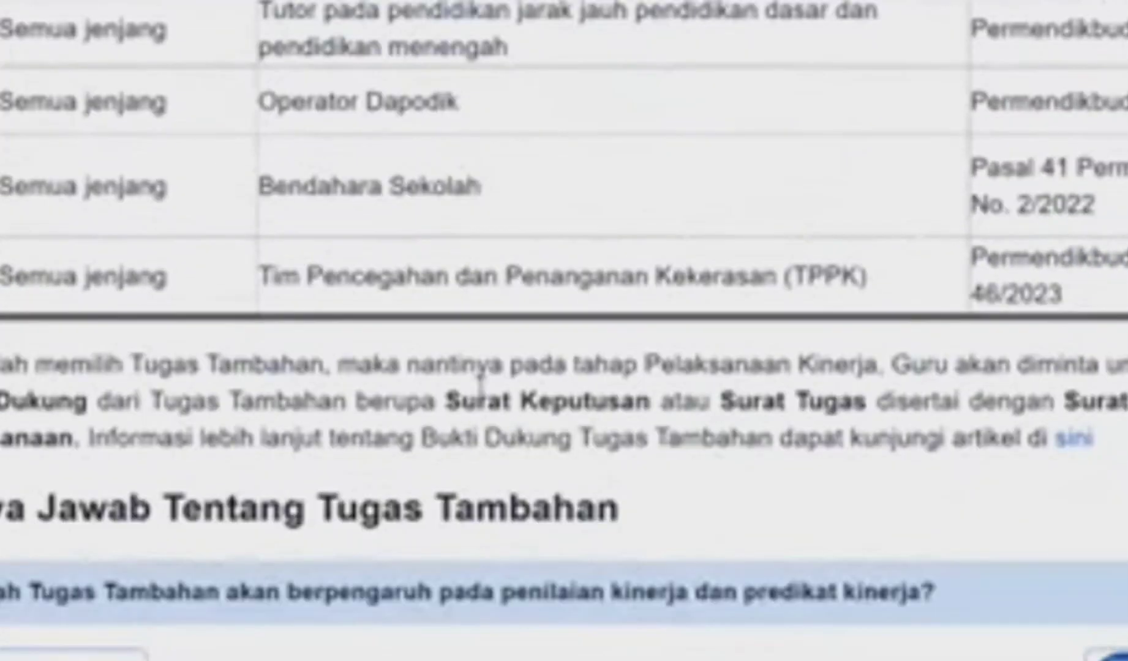
pyautogui.scroll(15, 482, 404)
pyautogui.scroll(15, 480, 387)
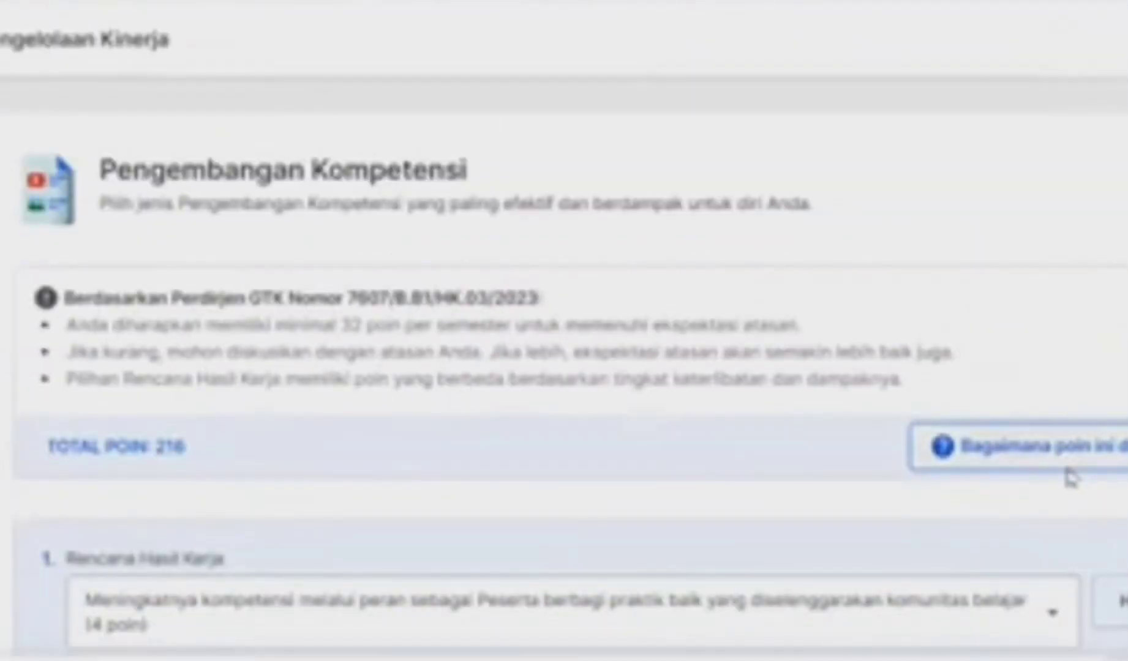
# Review the chosen Rencana Hasil Kerja entries with their target quantities and points on the plan editing page
pyautogui.scroll(-15, 1070, 478)
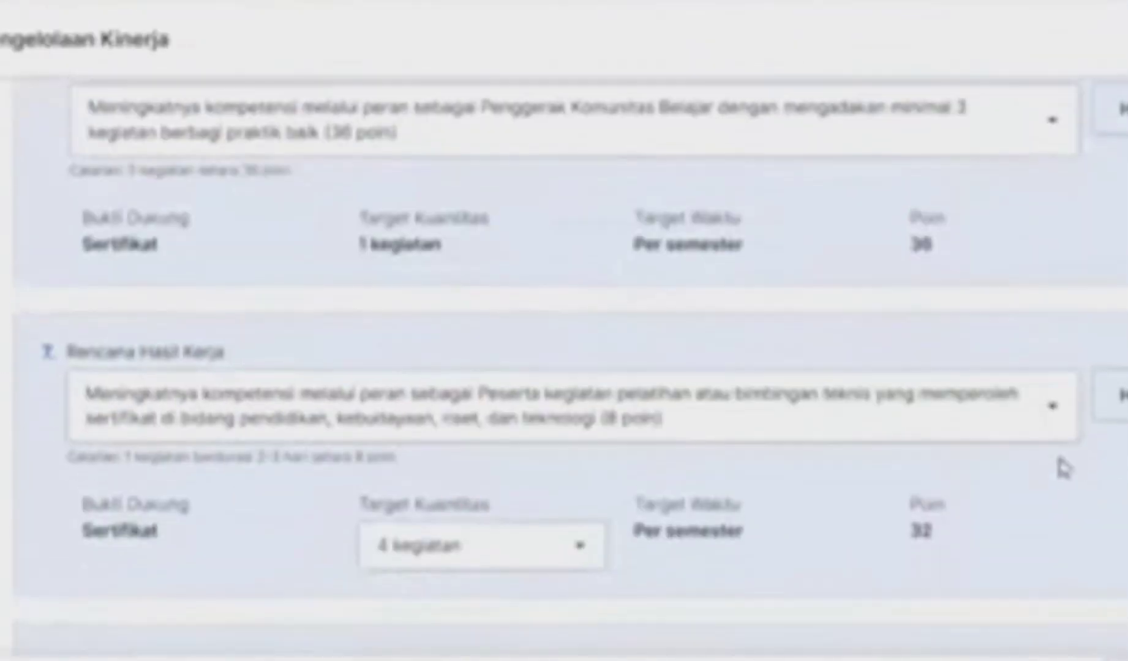
pyautogui.scroll(-10, 1068, 456)
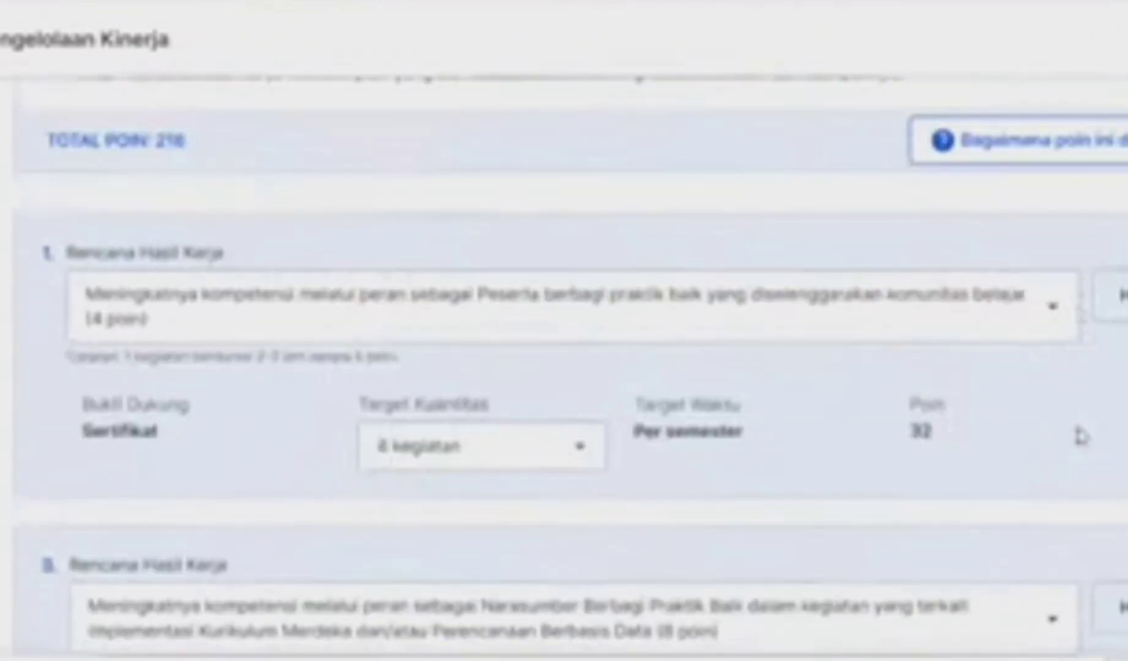
pyautogui.scroll(7, 1080, 436)
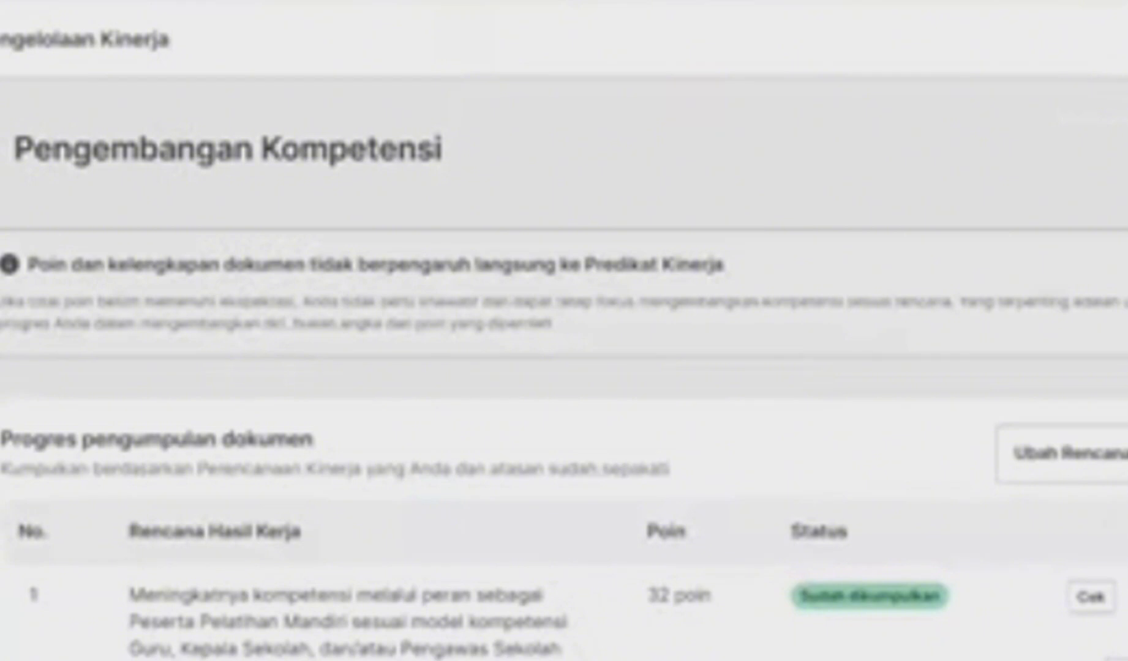
# Reopen the Pengembangan Kompetensi document collection from Pelaksanaan Kinerja and view the certificates submitted for the Peserta Pelatihan Mandiri entry
pyautogui.hotkey('alt', 'Left')
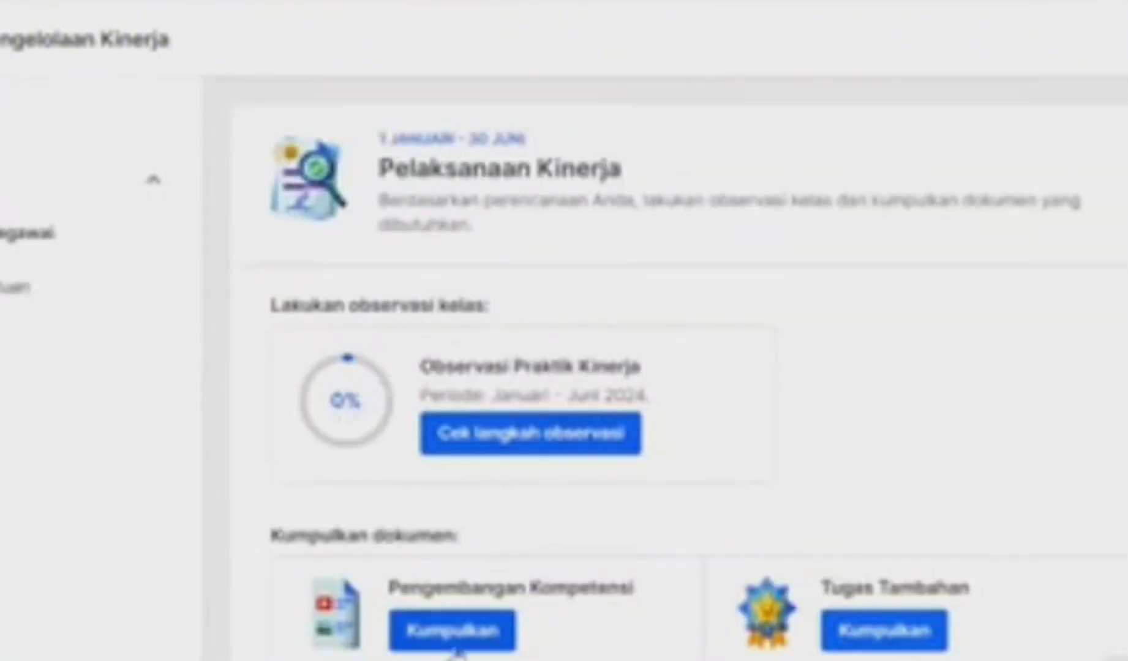
pyautogui.click(452, 630)
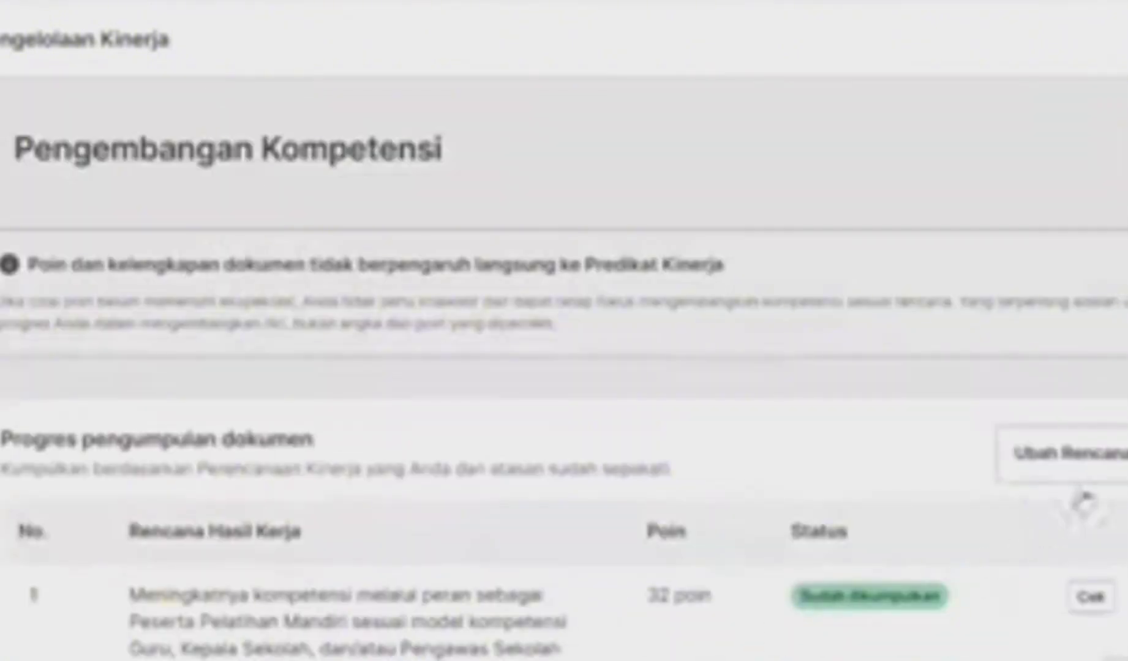
pyautogui.scroll(-5, 1084, 518)
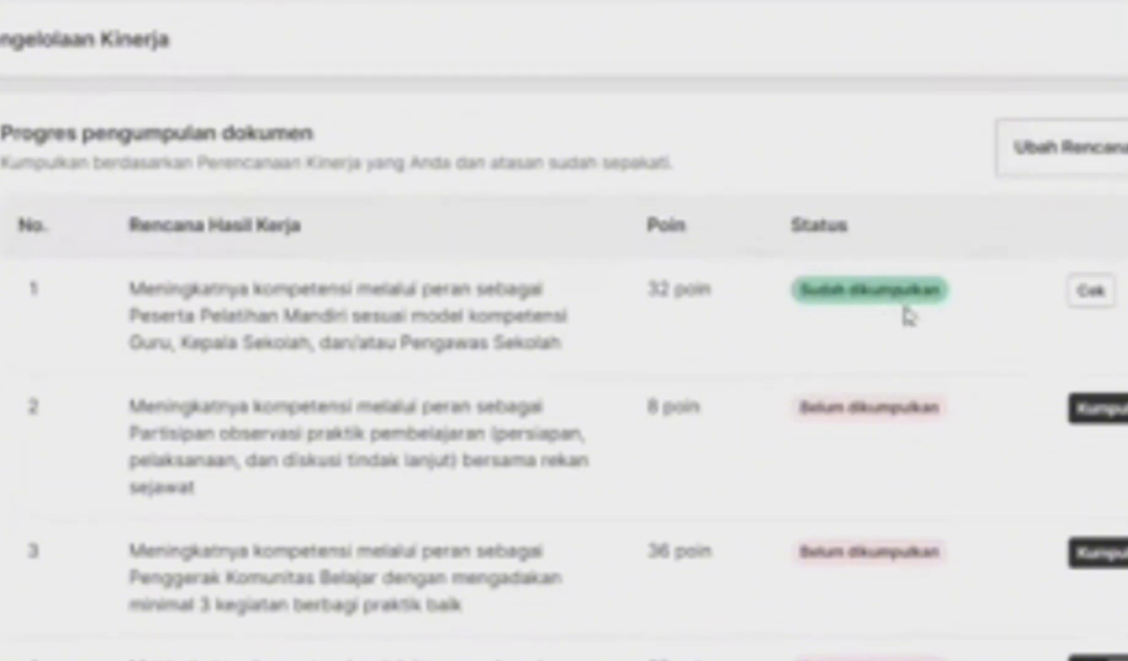
pyautogui.click(1090, 299)
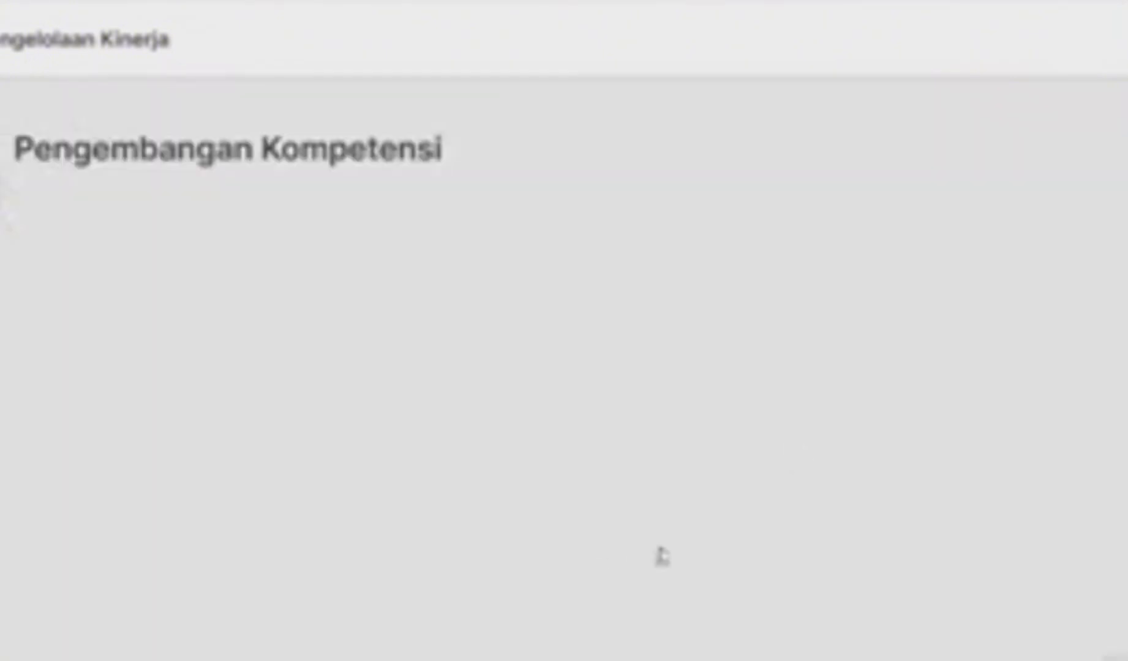
pyautogui.scroll(-8, 660, 491)
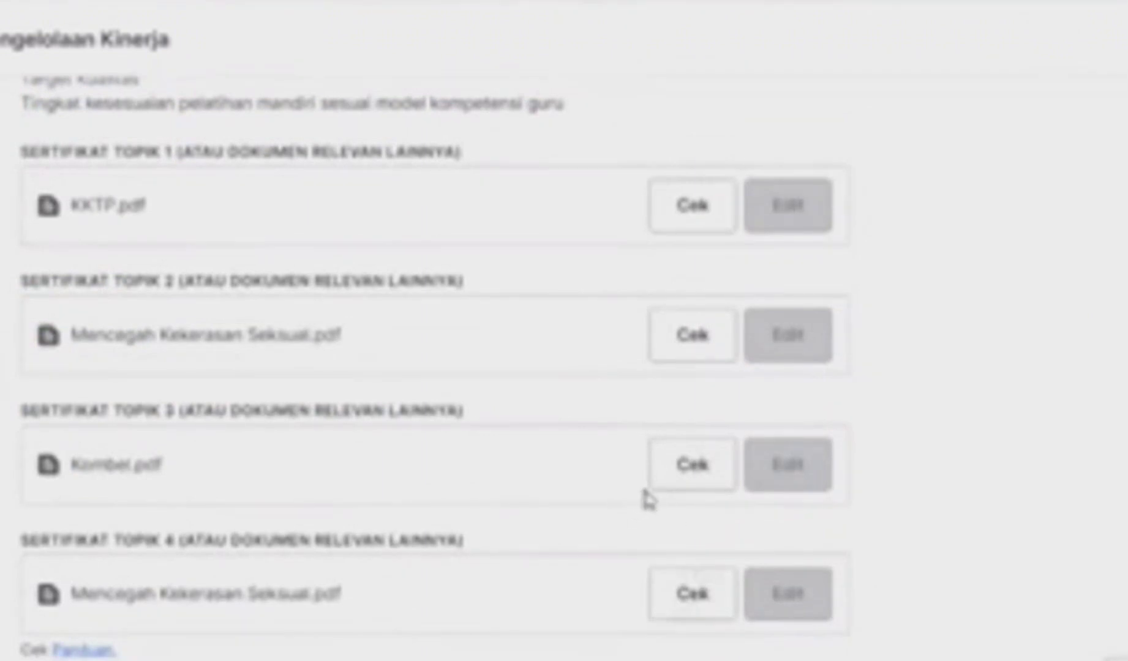
# Return to the Progres pengumpulan dokumen list and open document collection for the Partisipan observasi praktik pembelajaran entry
pyautogui.scroll(6, 650, 496)
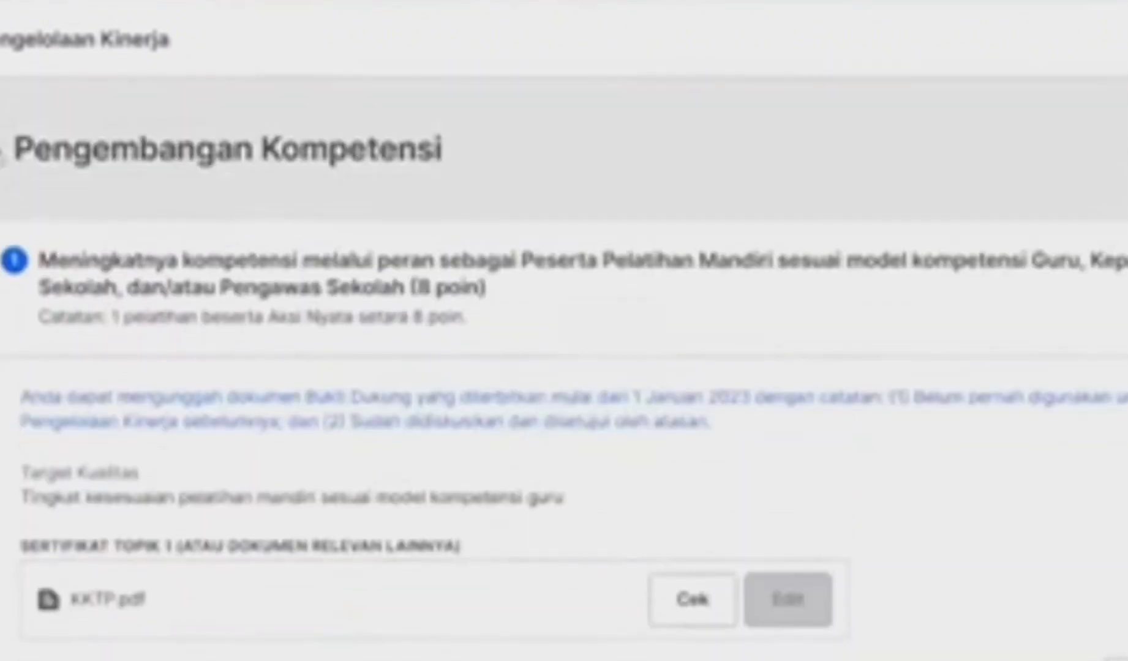
pyautogui.click(2, 154)
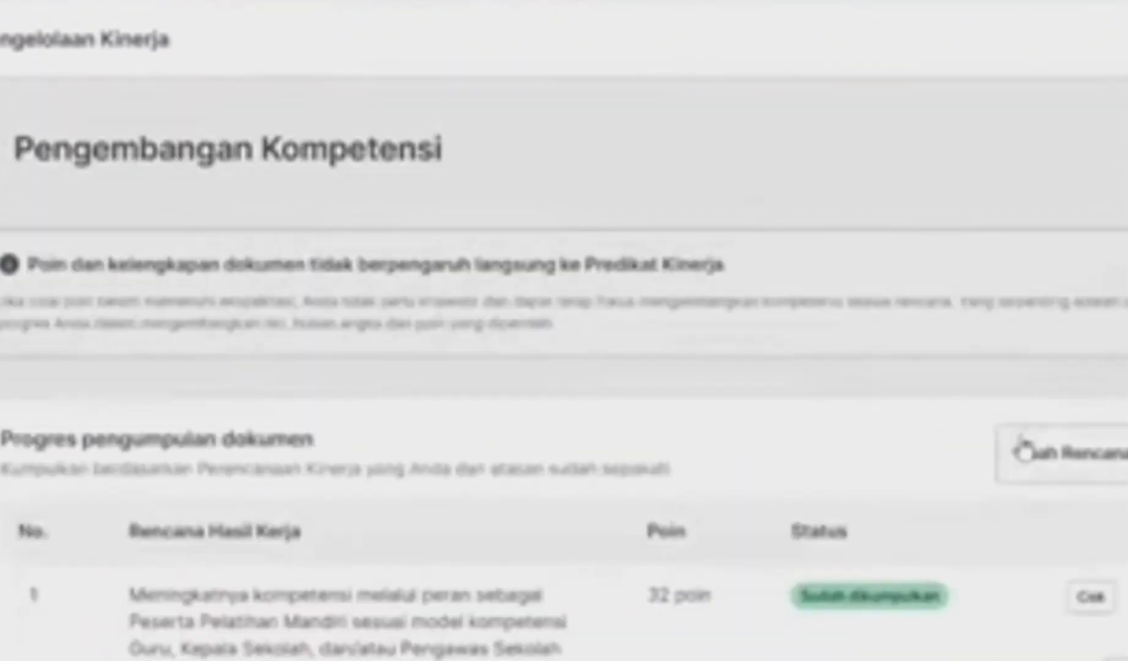
pyautogui.scroll(-5, 1087, 498)
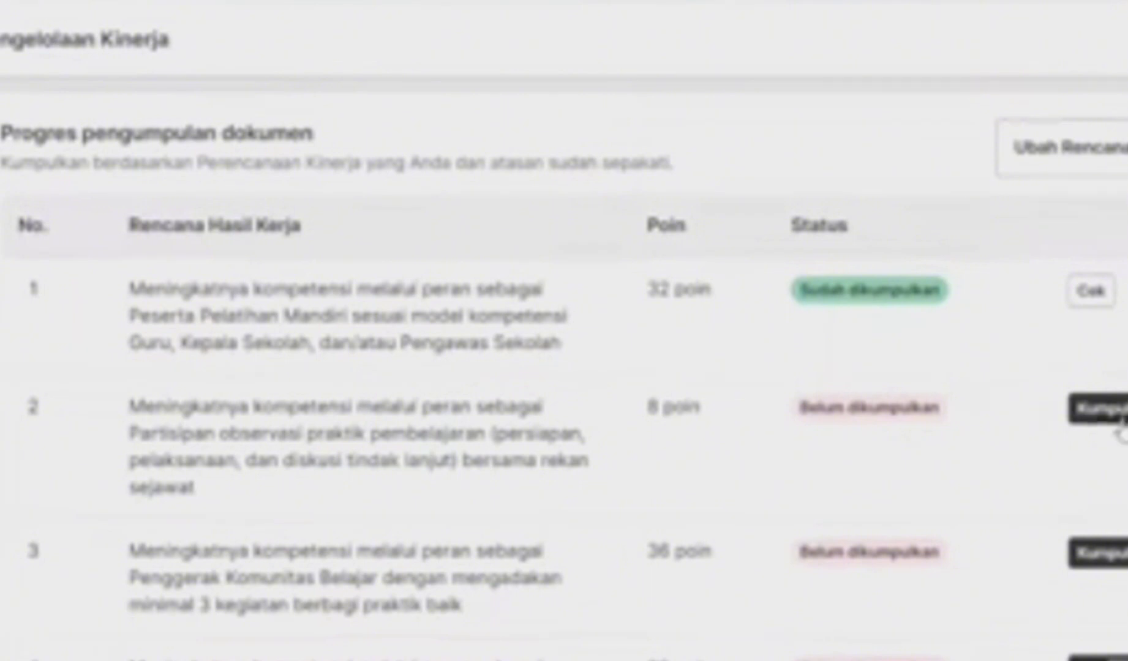
pyautogui.click(1102, 409)
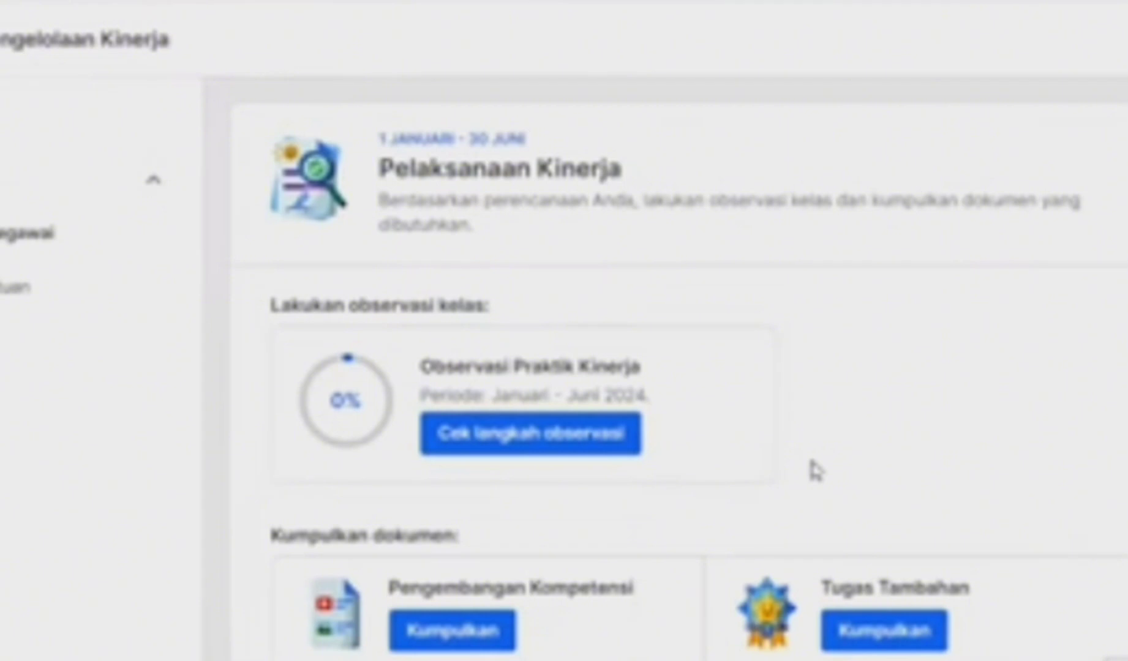
# Reopen the Pengembangan Kompetensi document collection from Pelaksanaan Kinerja and examine the total points and each entry's points and status
pyautogui.click(459, 636)
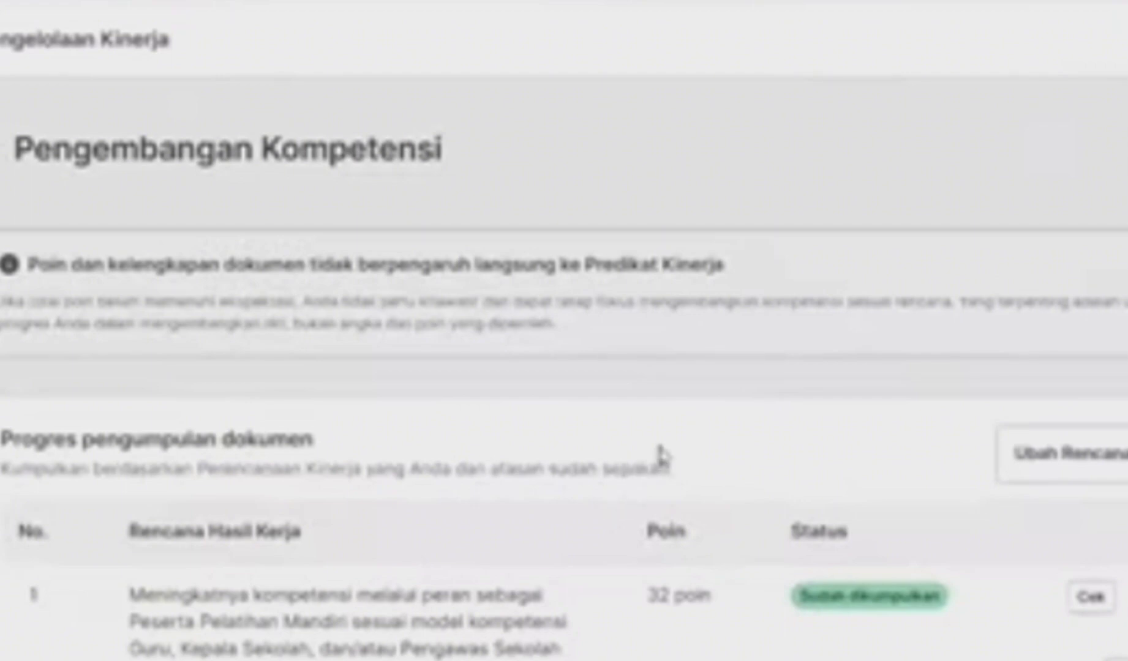
pyautogui.scroll(-15, 660, 456)
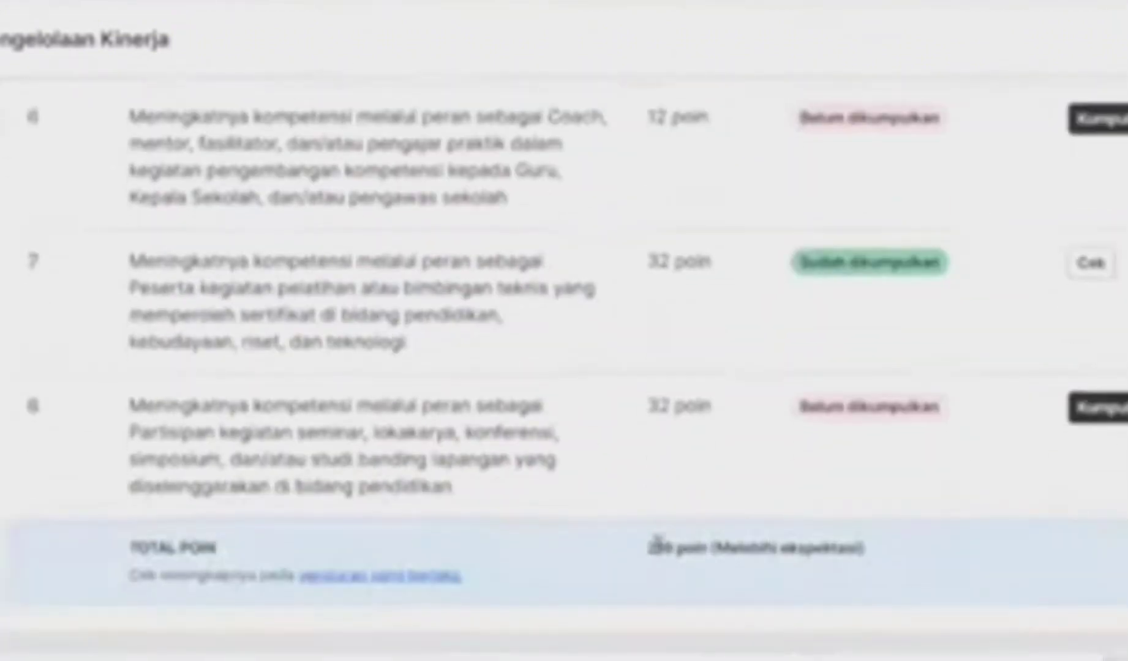
pyautogui.moveTo(649, 551); pyautogui.dragTo(806, 547)
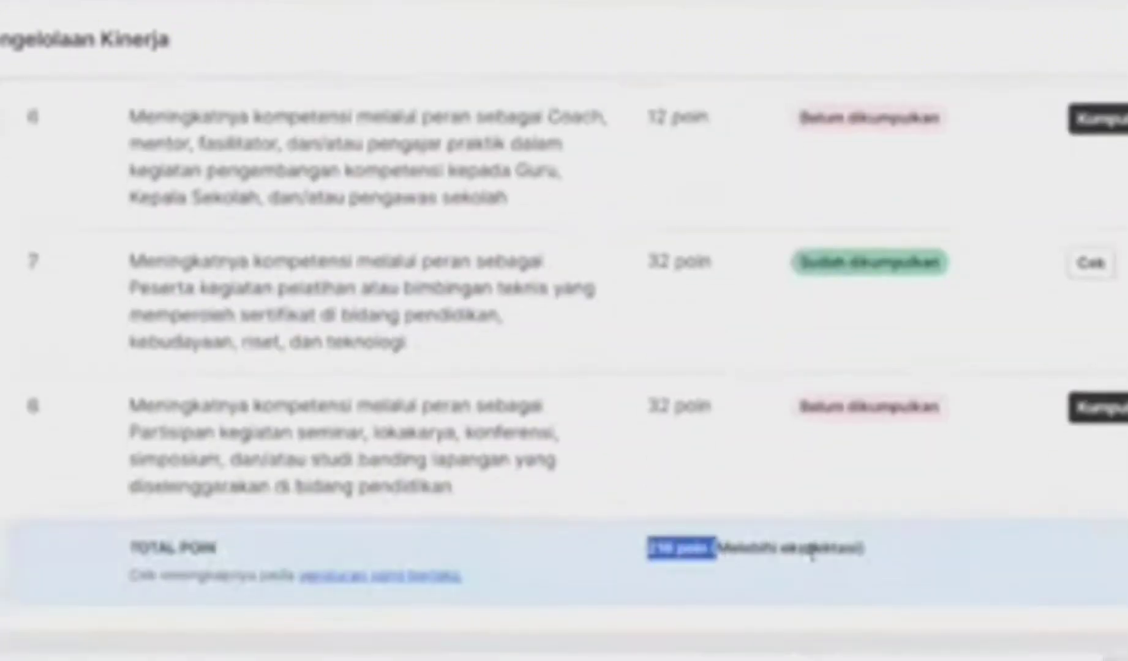
pyautogui.click(918, 551)
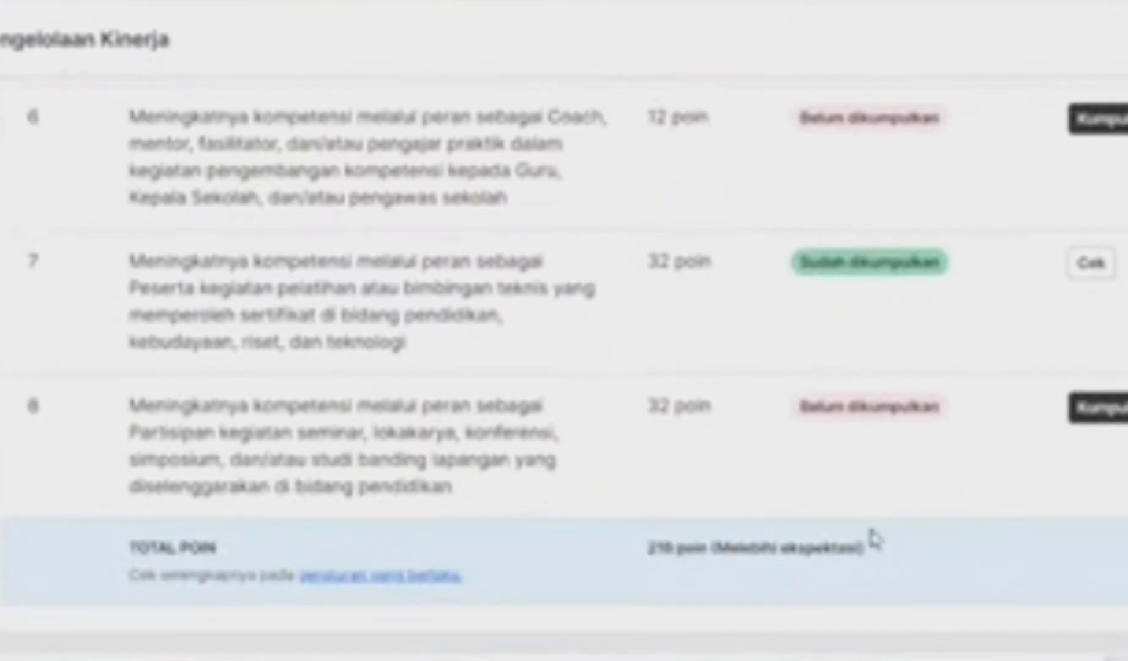
pyautogui.scroll(12, 679, 465)
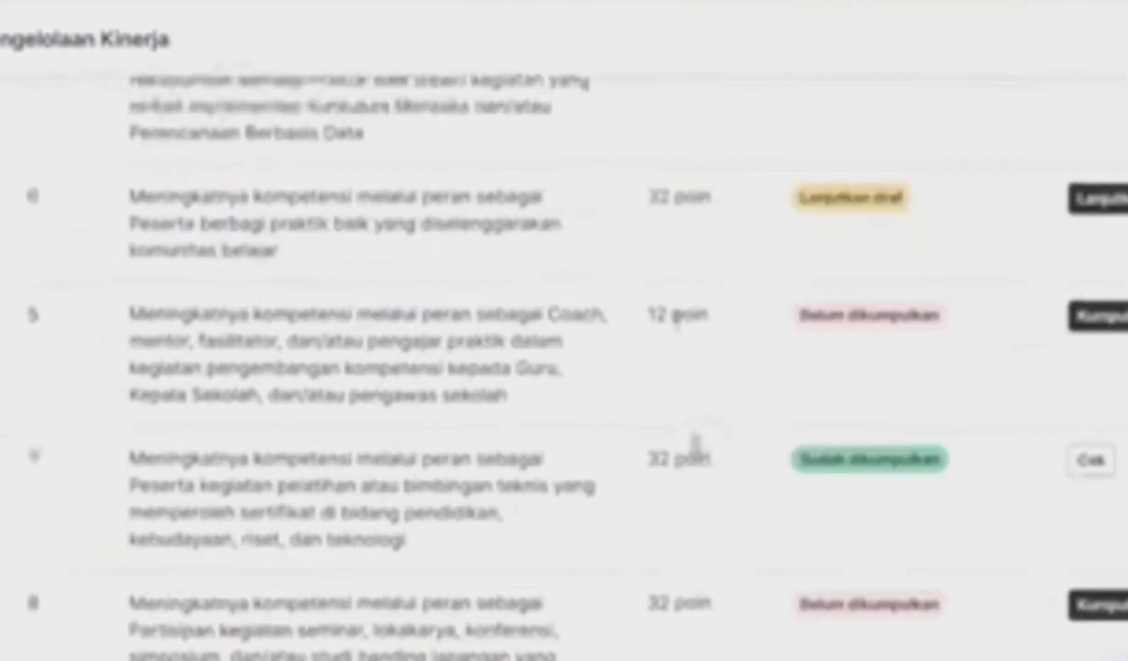
pyautogui.scroll(5, 503, 402)
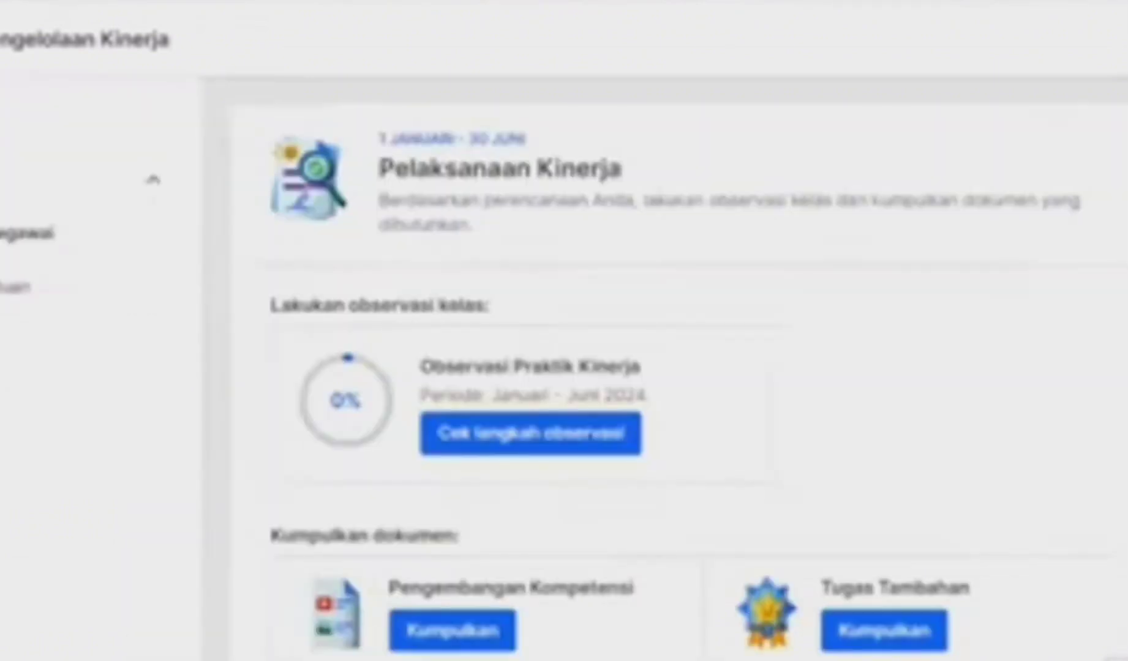
# Open the Tugas Tambahan document collection from Pelaksanaan Kinerja and review its Rencana Hasil Kerja entries and their status
pyautogui.scroll(-3, 848, 453)
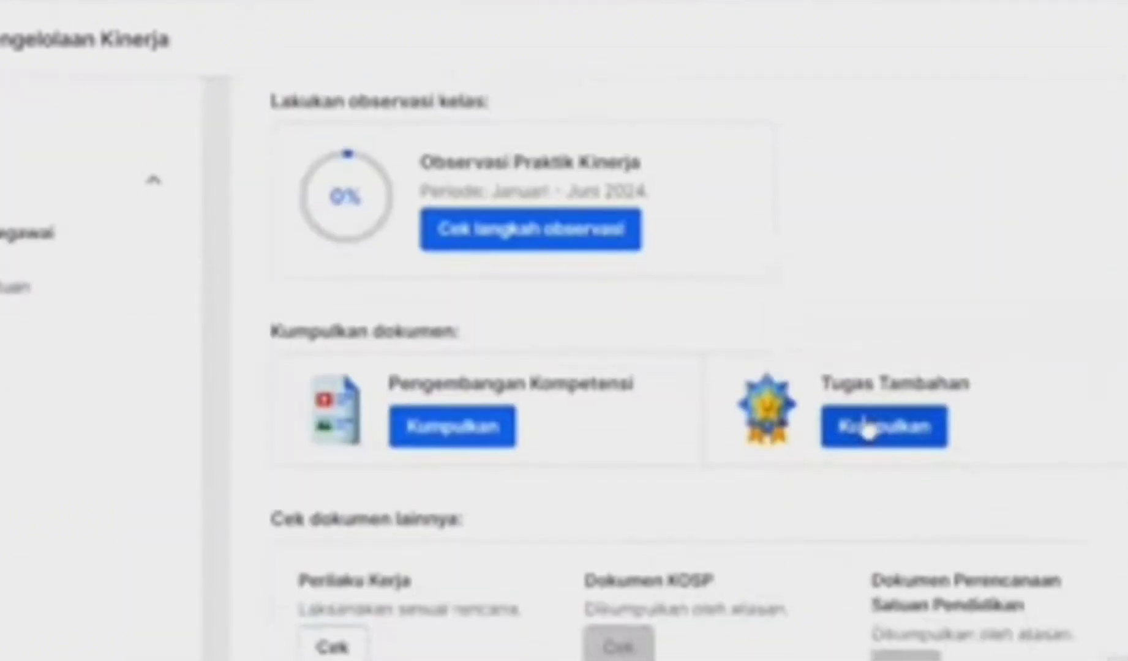
pyautogui.click(880, 438)
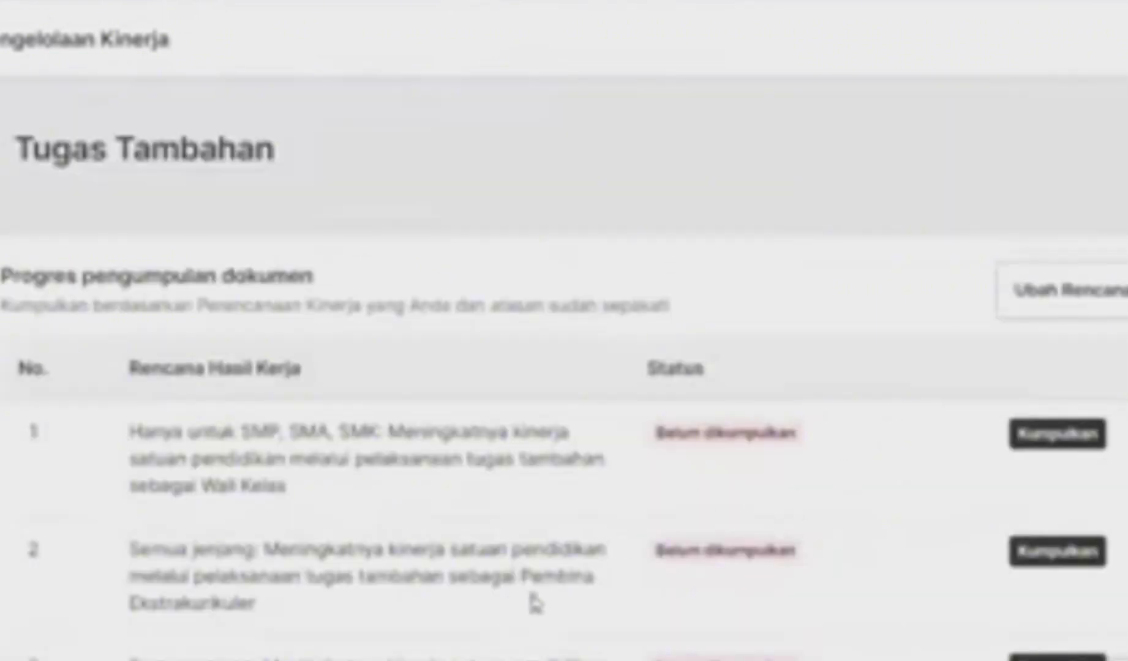
pyautogui.scroll(-3, 952, 530)
pyautogui.scroll(3, 949, 539)
pyautogui.scroll(-3, 818, 451)
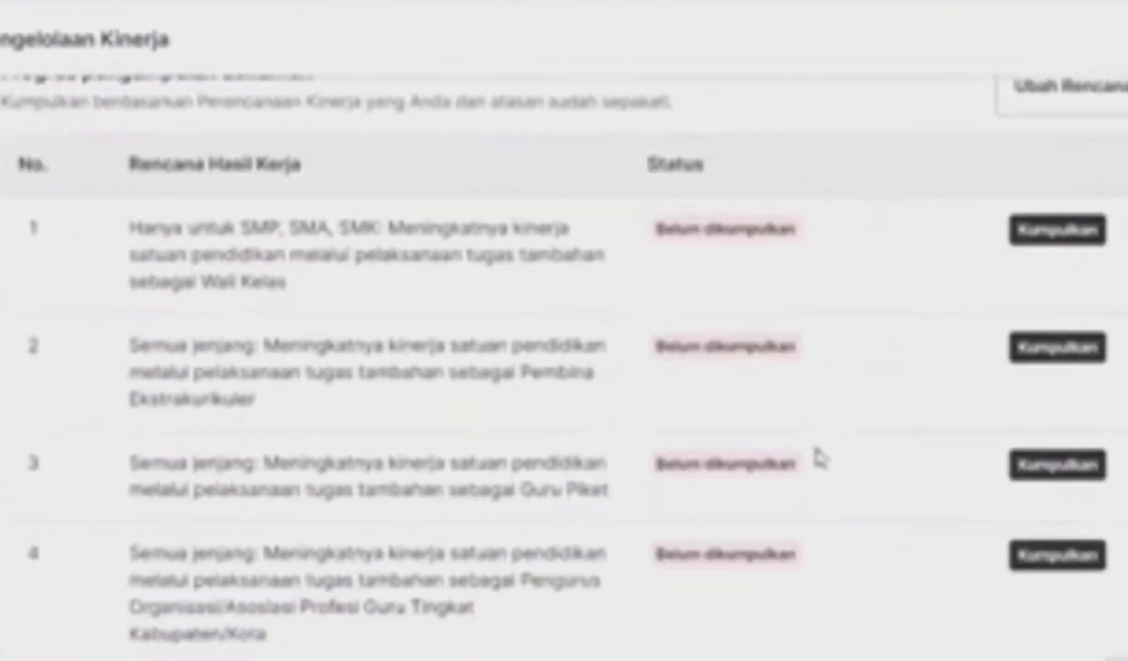
pyautogui.scroll(3, 822, 456)
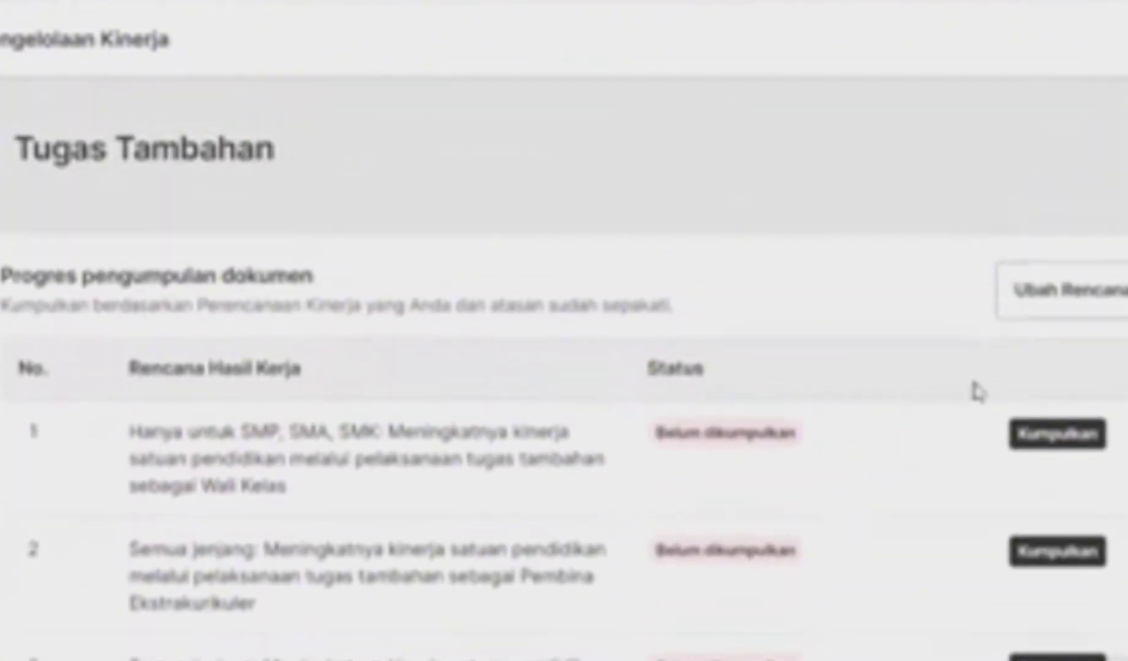
# Open the Tugas Tambahan plan for editing, declaring that the change was discussed with the atasan, and review its Rencana Hasil Kerja entries
pyautogui.click(1102, 289)
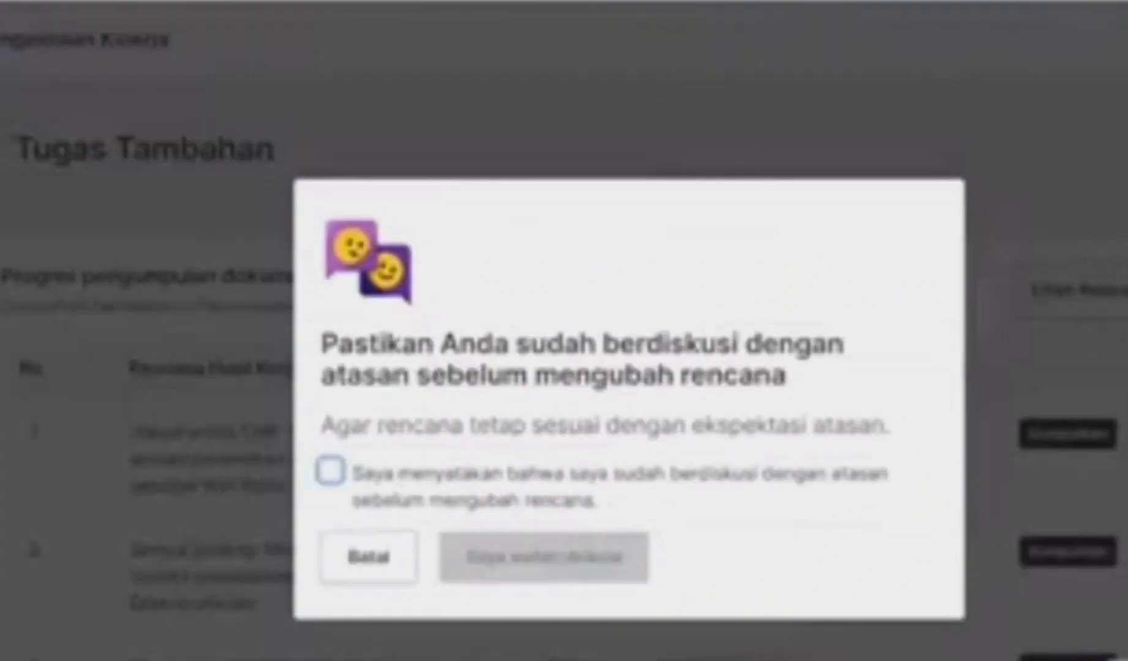
pyautogui.click(463, 499)
pyautogui.click(560, 560)
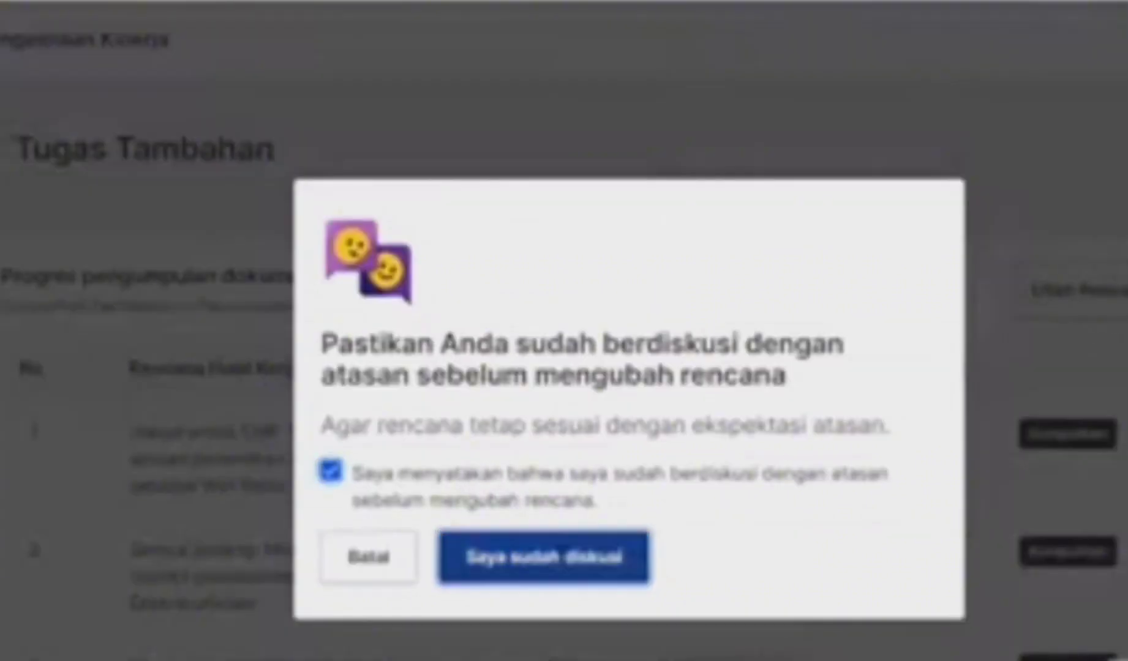
pyautogui.scroll(-10, 674, 526)
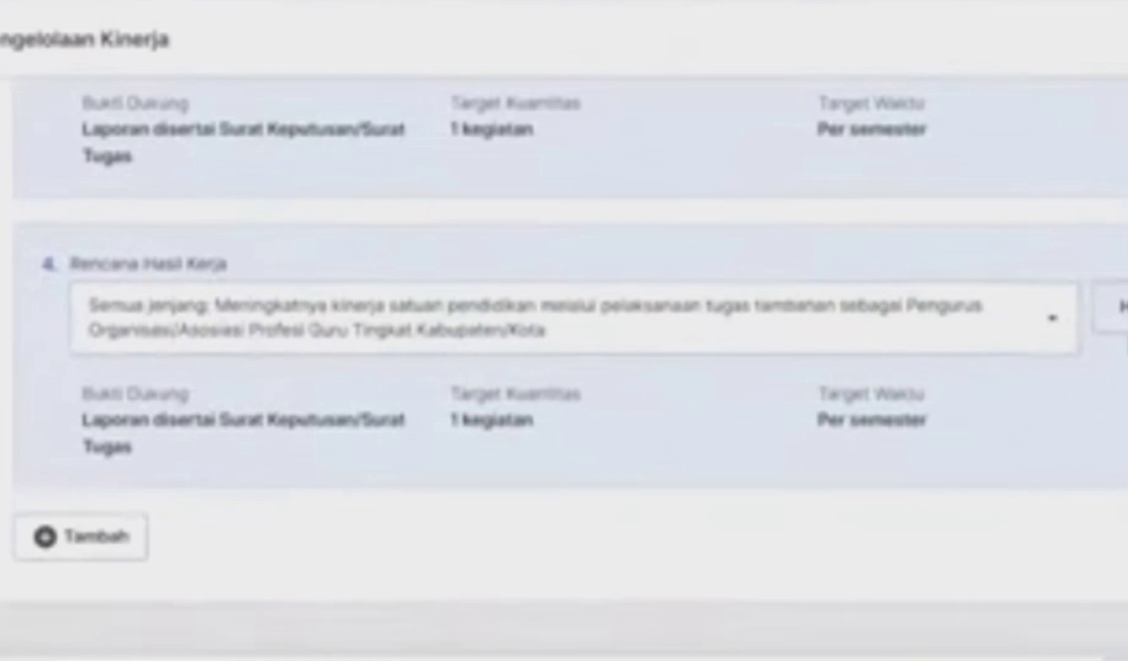
# Add a blank fifth Rencana Hasil Kerja entry, remove it again, and return to the Tugas Tambahan document list
pyautogui.click(138, 536)
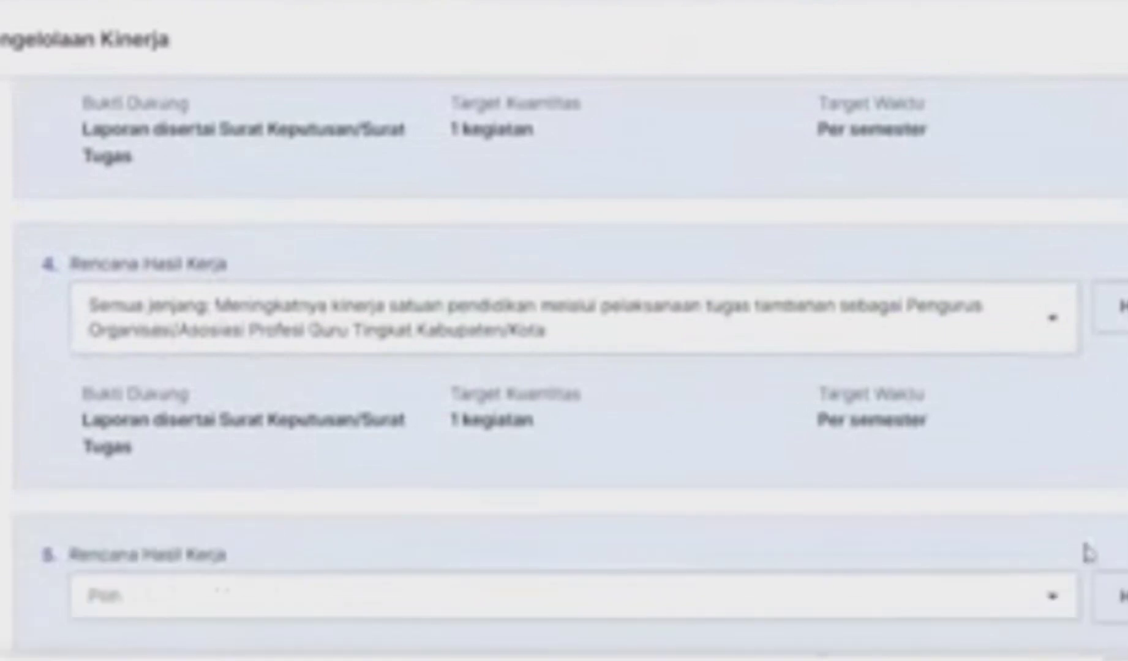
pyautogui.click(1109, 597)
pyautogui.scroll(10, 108, 616)
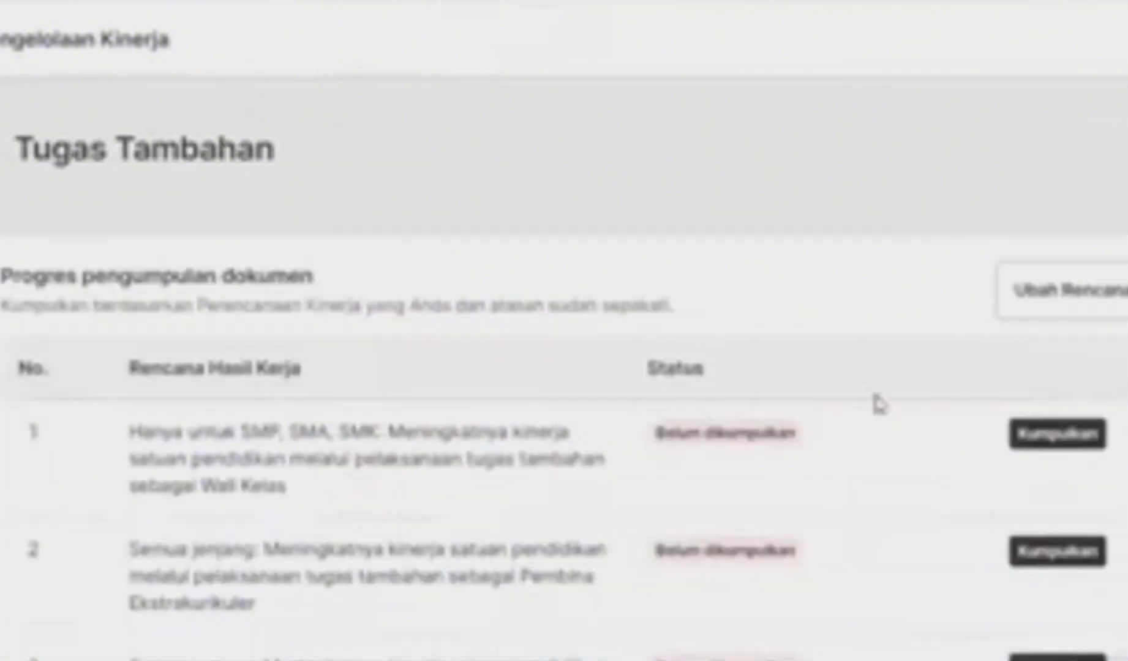
pyautogui.scroll(-1, 876, 403)
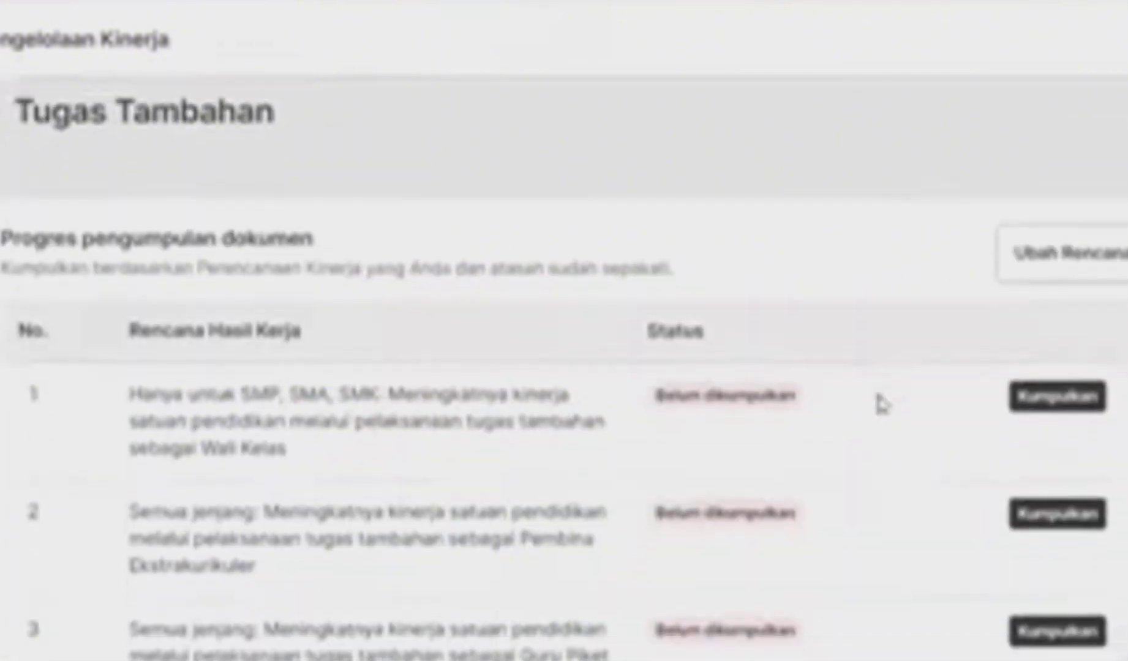
pyautogui.scroll(-2, 876, 404)
pyautogui.scroll(3, 873, 416)
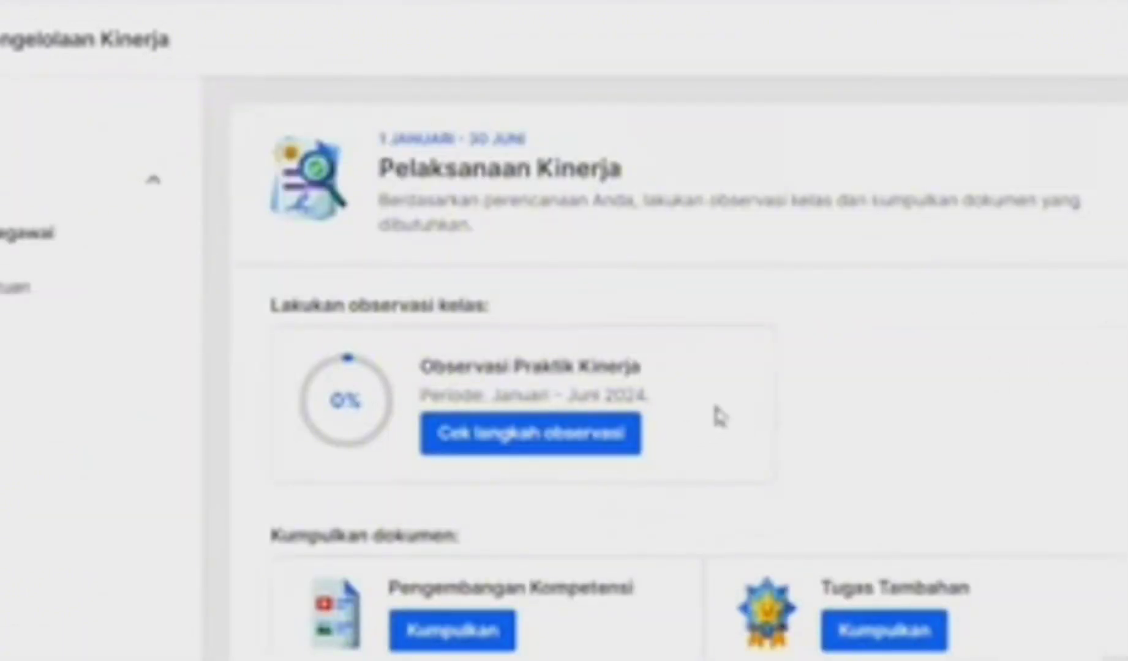
# Open the Observasi Praktik Kinerja steps from Pelaksanaan Kinerja and continue to the preparation document's Formulir Diskusi Persiapan
pyautogui.click(533, 453)
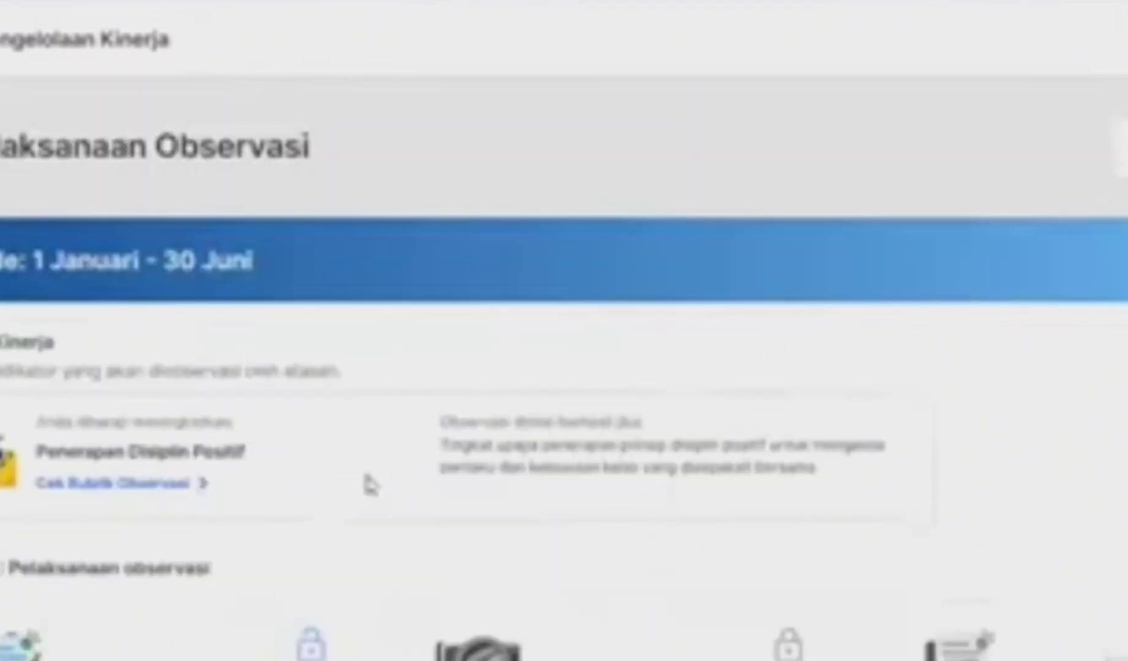
pyautogui.scroll(-3, 363, 476)
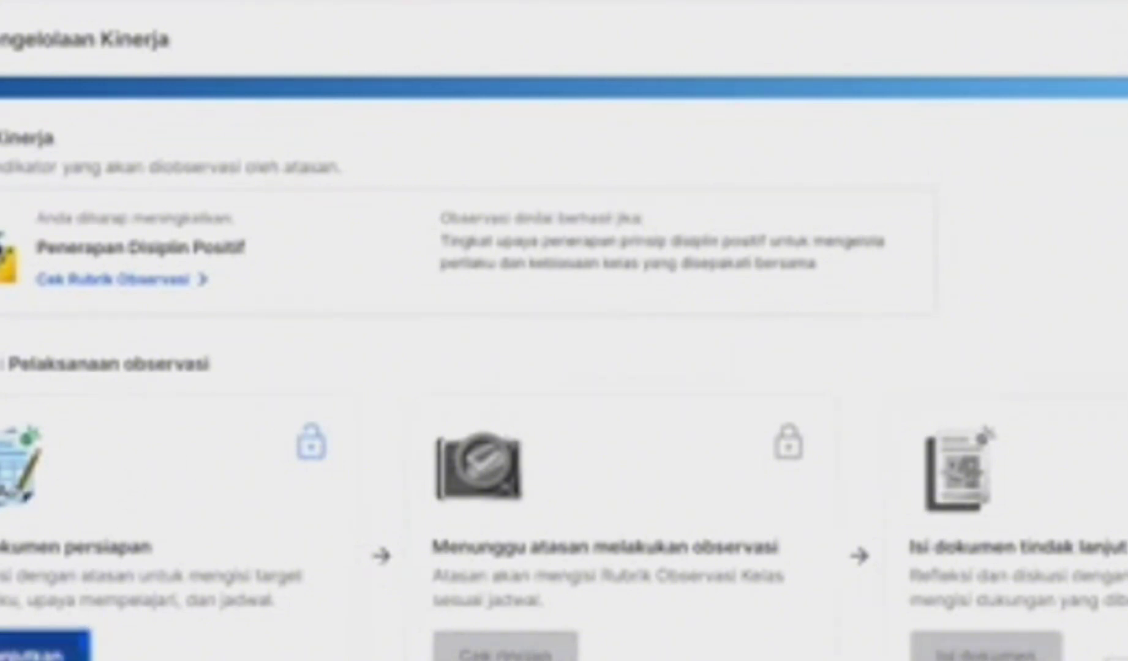
pyautogui.click(265, 562)
pyautogui.scroll(-7, 510, 397)
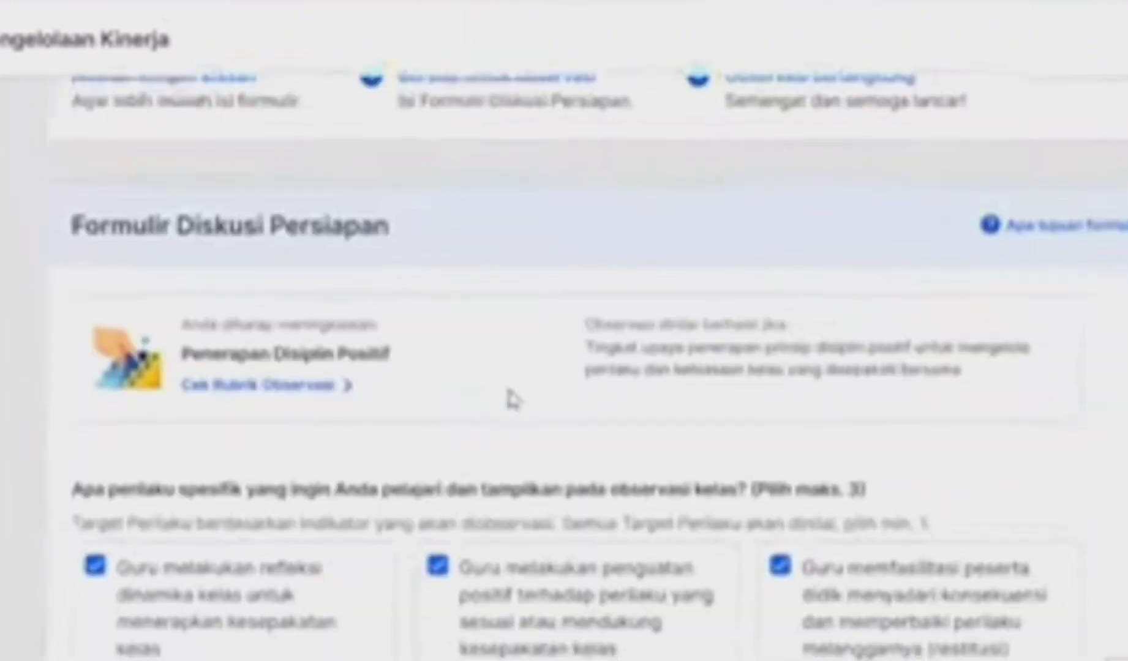
# Deselect and reselect the target behaviour "Guru melakukan refleksi dinamika kelas untuk menerapkan kesepakatan kelas"
pyautogui.click(95, 368)
pyautogui.click(95, 368)
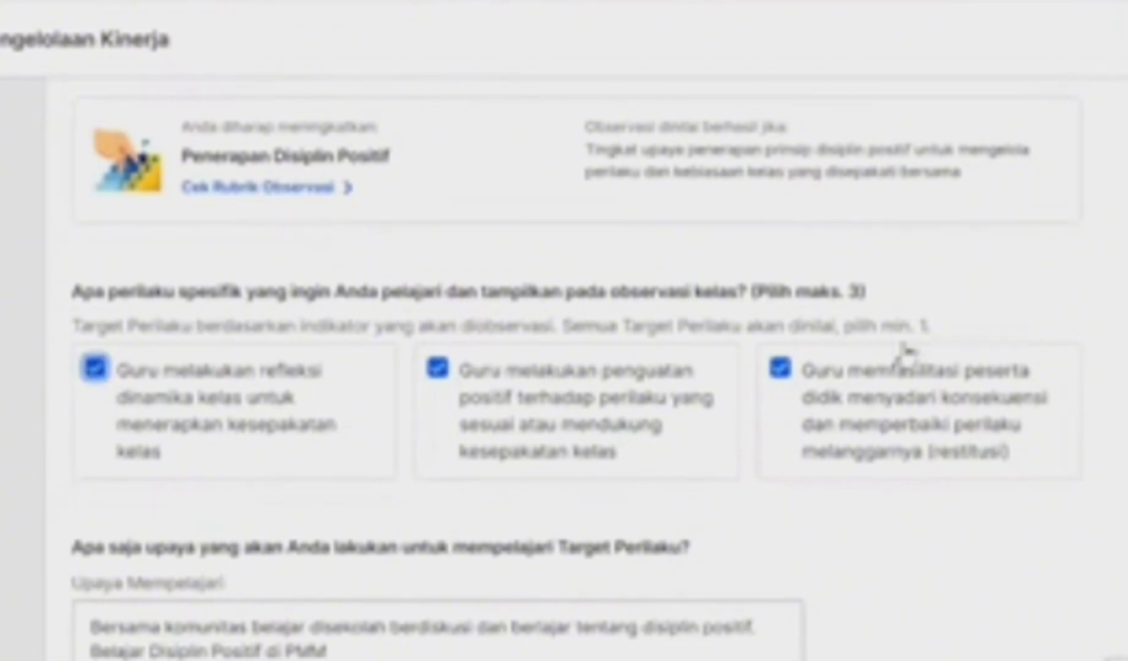
# Read the Rubrik Observasi Kelas for Penerapan Disiplin Positif through its three target behaviours, and close it
pyautogui.click(283, 188)
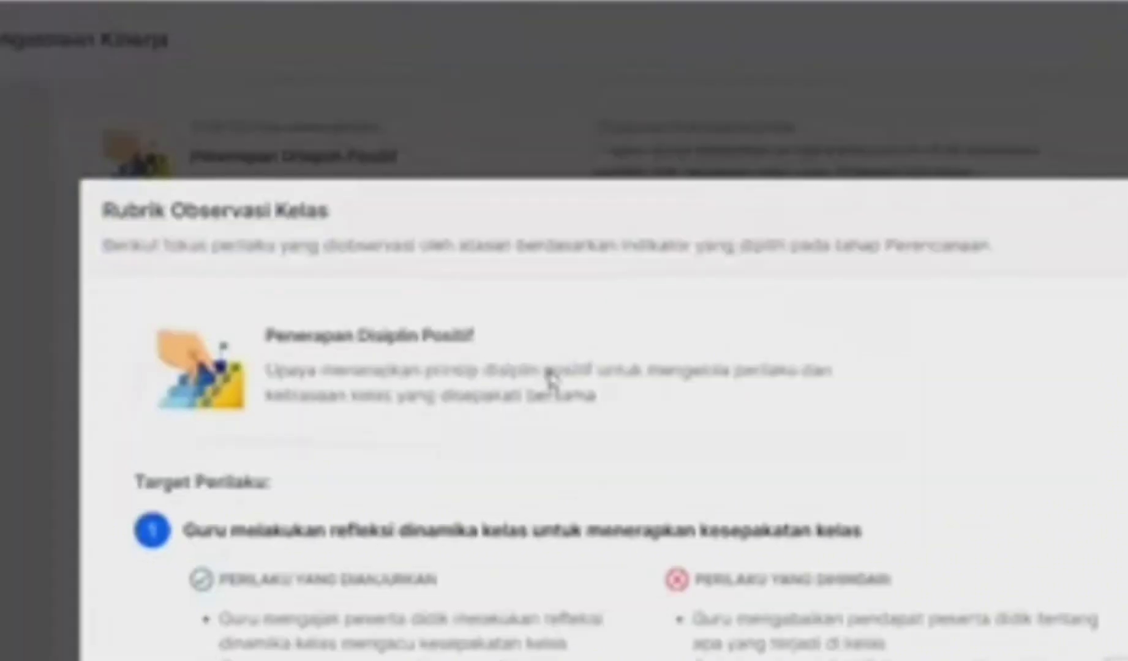
pyautogui.scroll(-8, 549, 374)
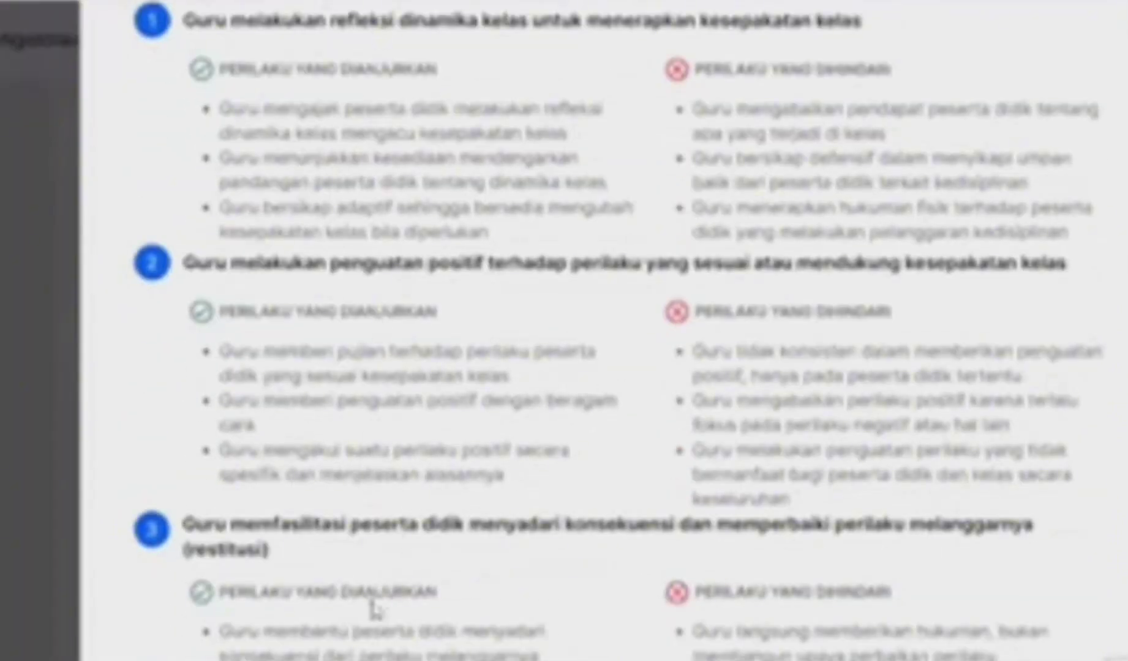
pyautogui.scroll(3, 453, 627)
pyautogui.scroll(-7, 1071, 616)
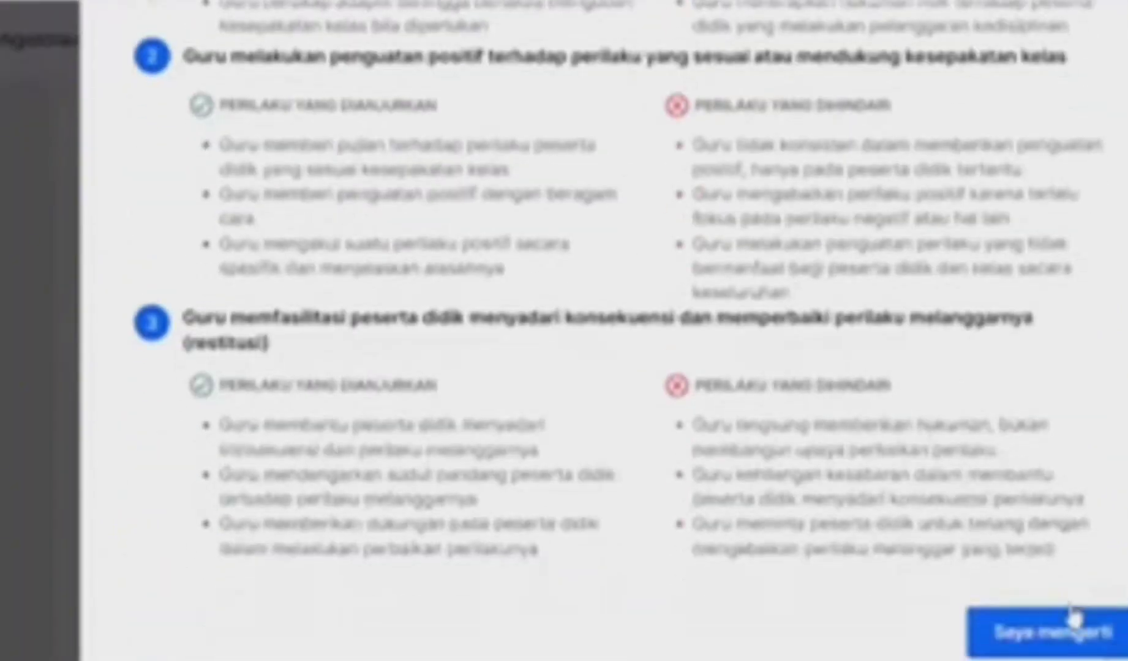
pyautogui.click(1064, 648)
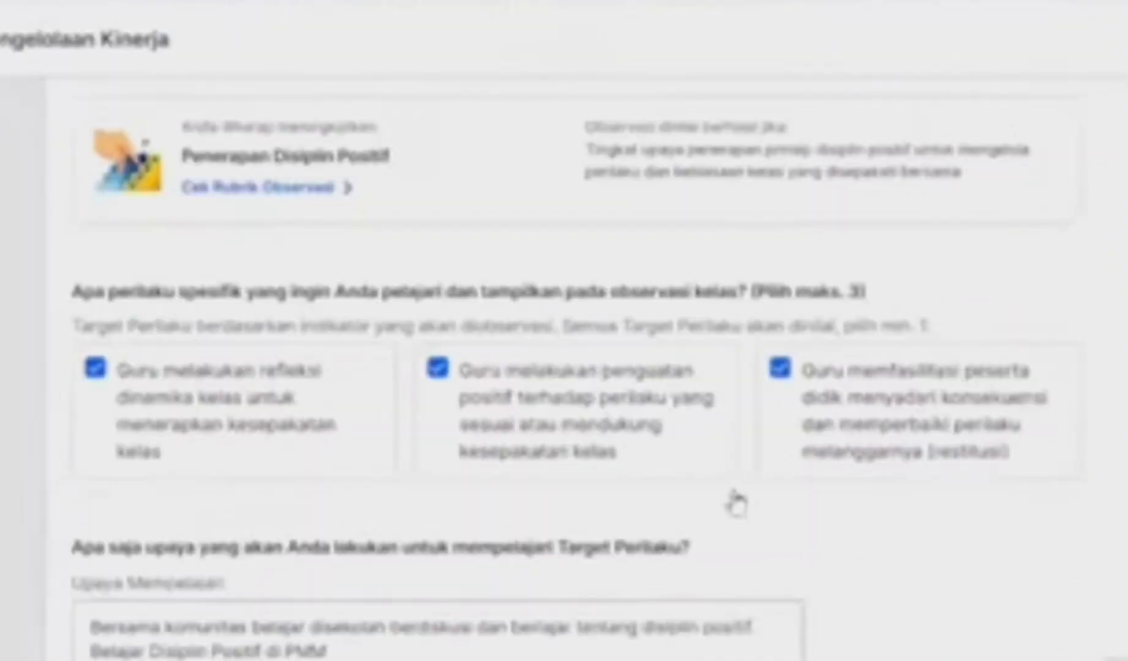
# Reopen the Rubrik Observasi Kelas and examine the recommended and avoided behaviours listed under the first Target Perilaku, highlighting each list in turn
pyautogui.click(263, 188)
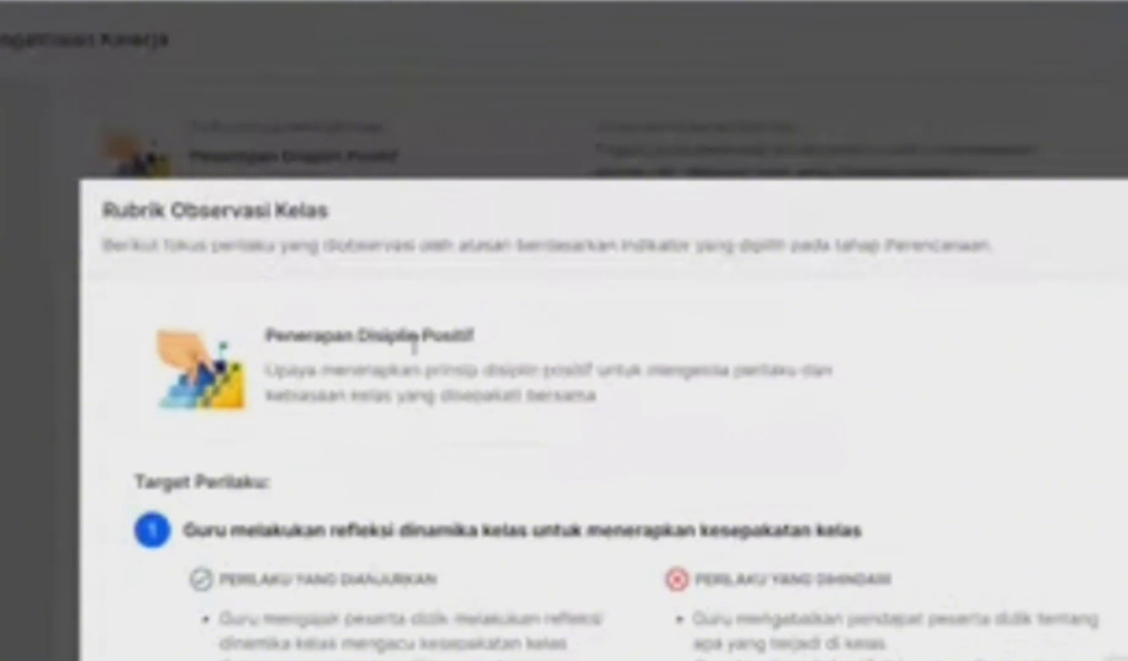
pyautogui.scroll(-7, 516, 344)
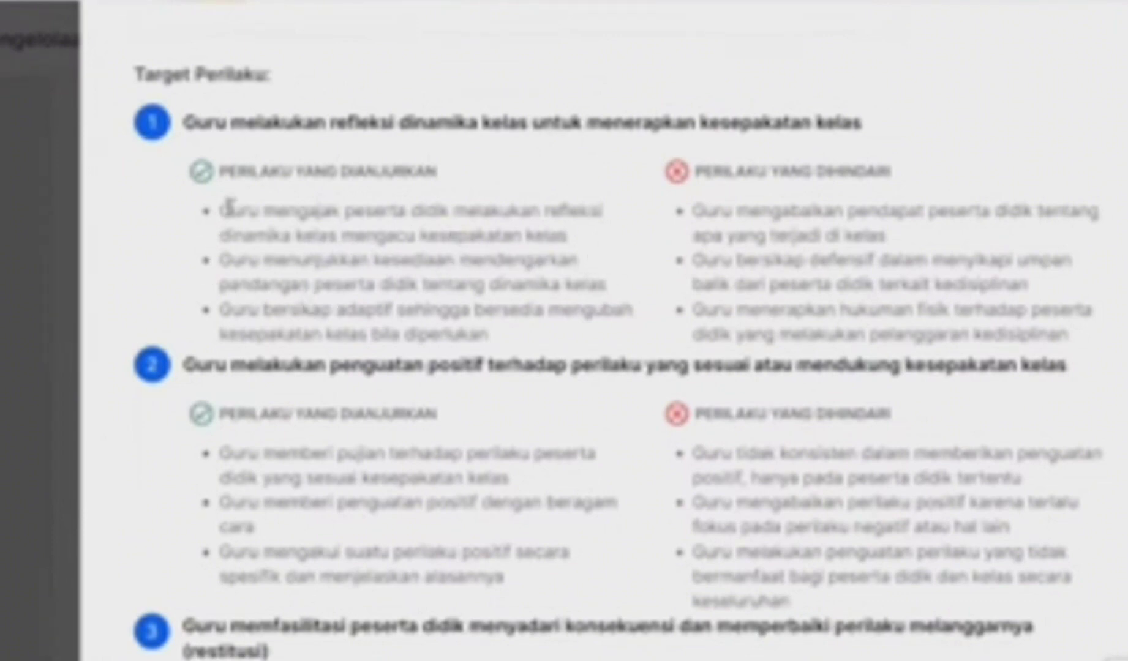
pyautogui.moveTo(224, 208); pyautogui.dragTo(495, 337)
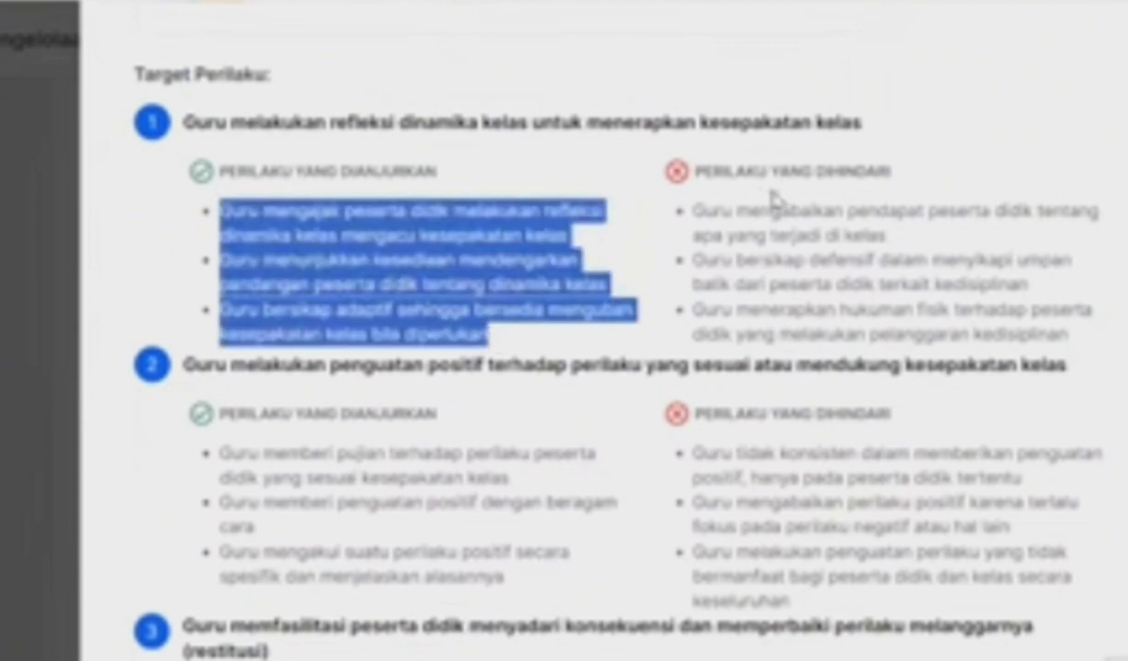
pyautogui.click(759, 202)
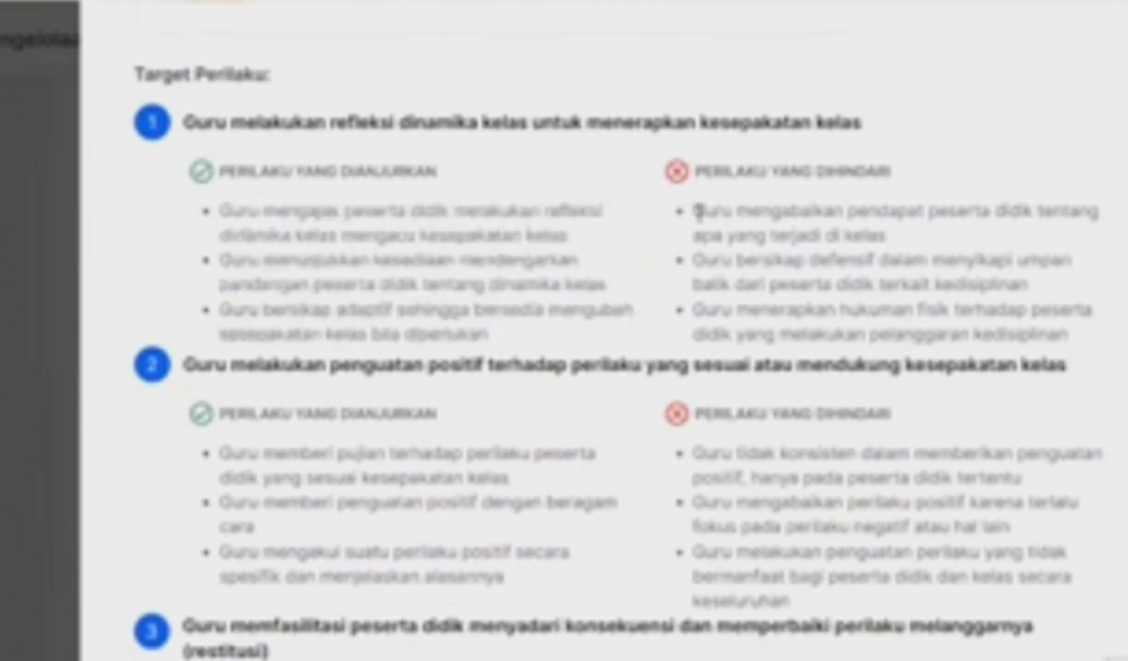
pyautogui.moveTo(696, 211); pyautogui.dragTo(1088, 340)
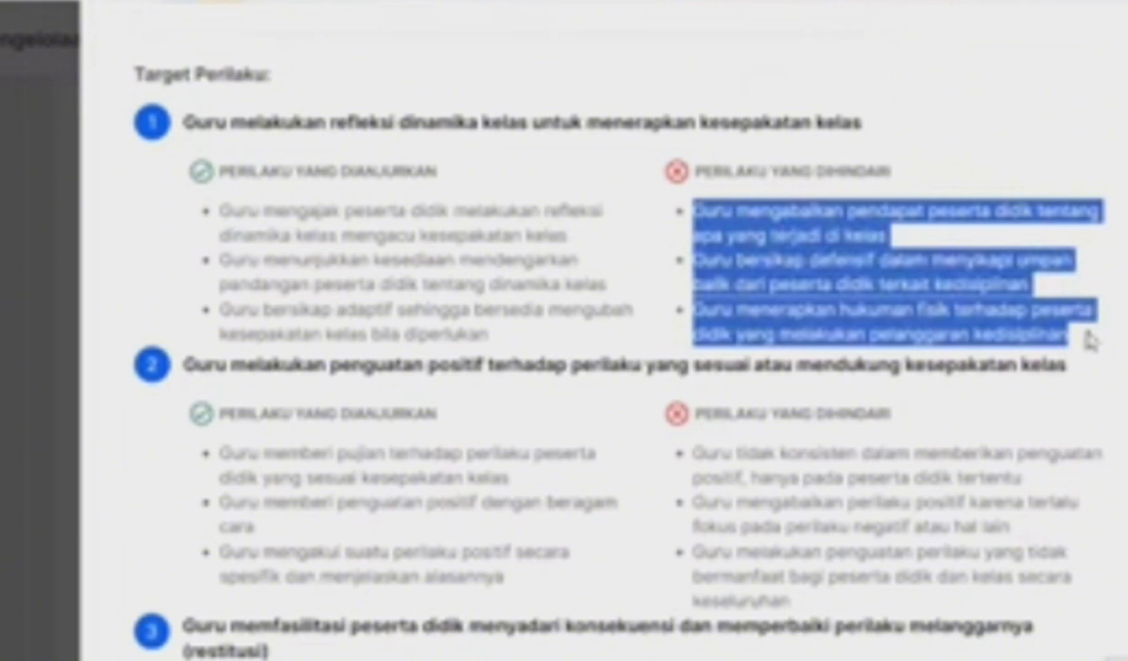
pyautogui.click(469, 401)
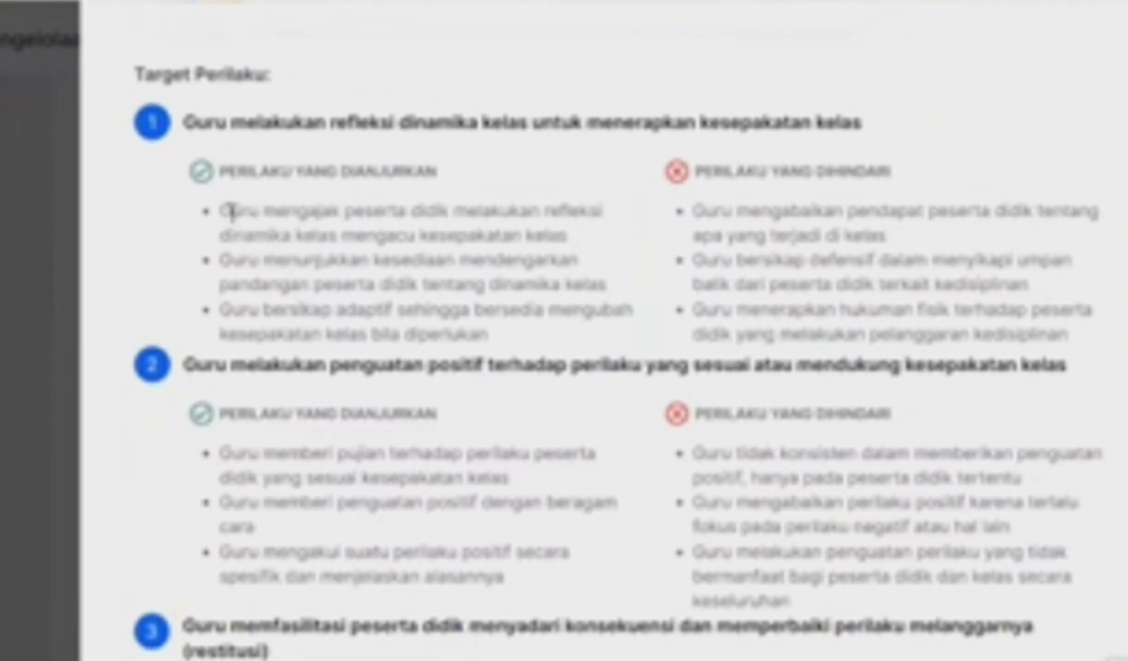
# Reread the recommended behaviours under the first Target Perilaku, look through the rest of the rubric, and close it
pyautogui.moveTo(227, 211); pyautogui.dragTo(490, 337)
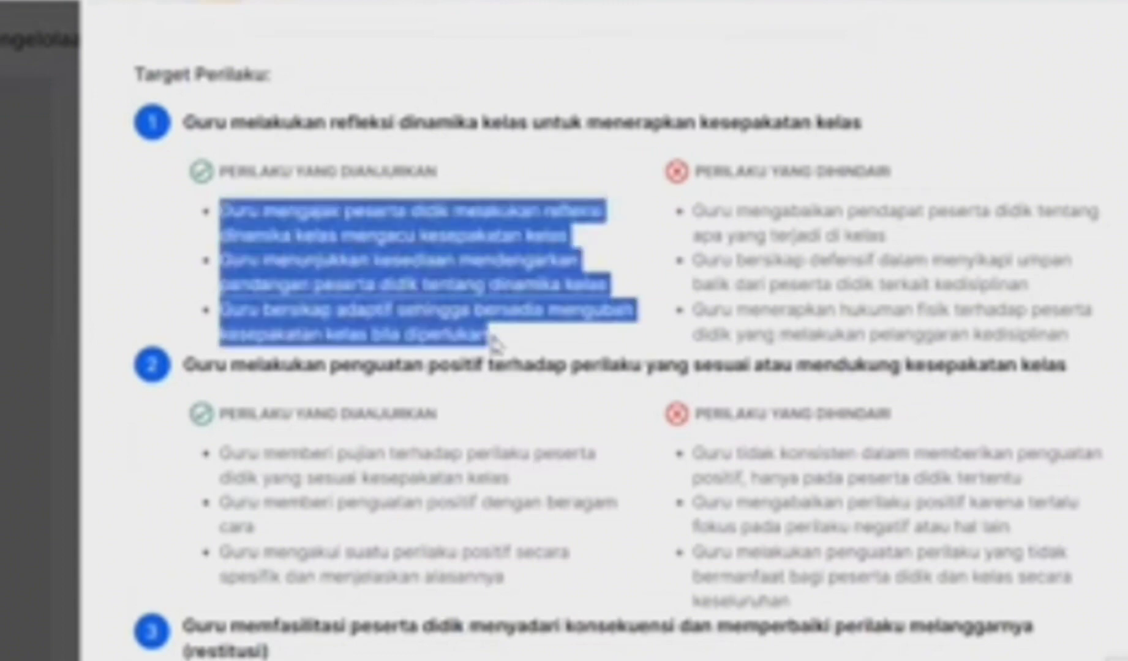
pyautogui.click(527, 332)
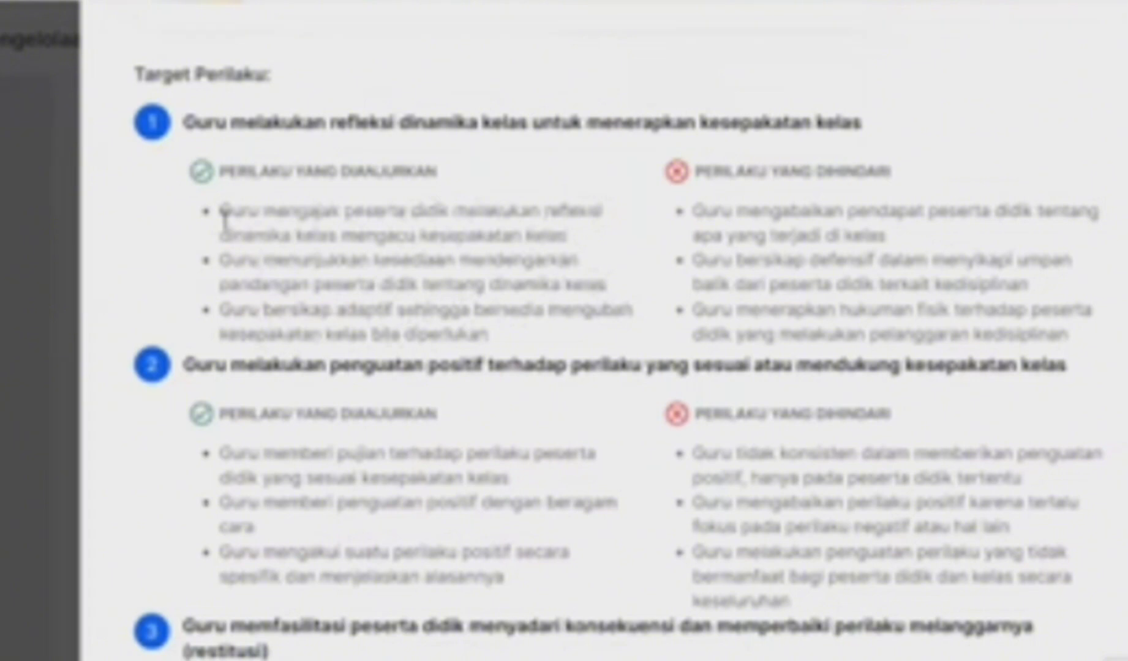
pyautogui.moveTo(225, 220); pyautogui.dragTo(615, 291)
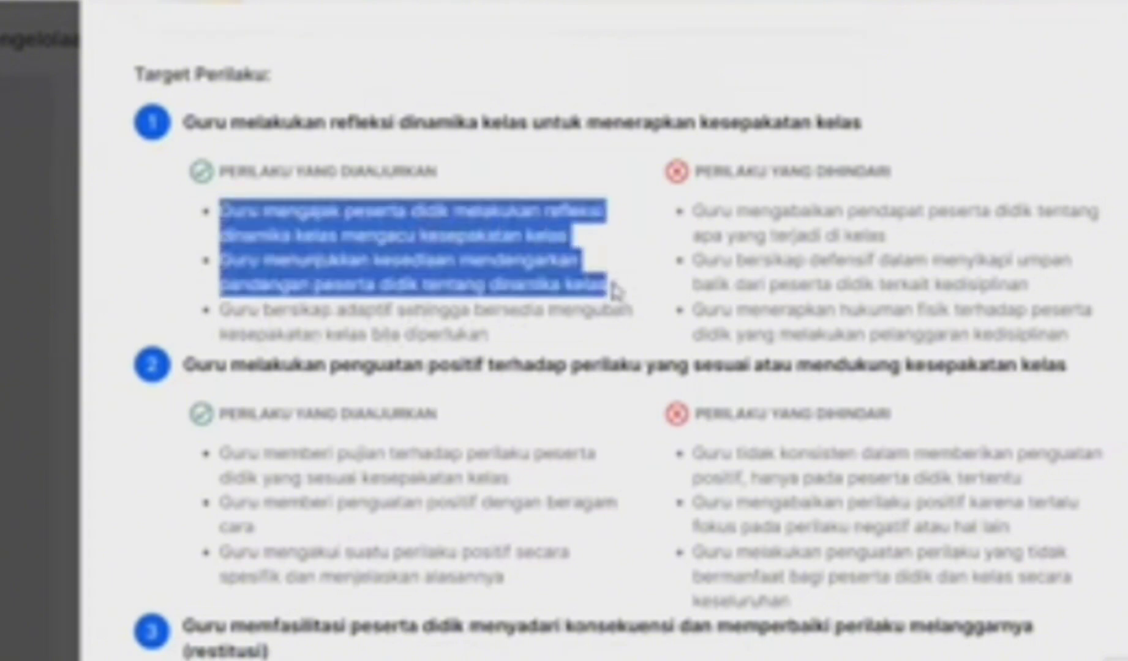
pyautogui.click(599, 329)
pyautogui.moveTo(228, 211); pyautogui.dragTo(505, 336)
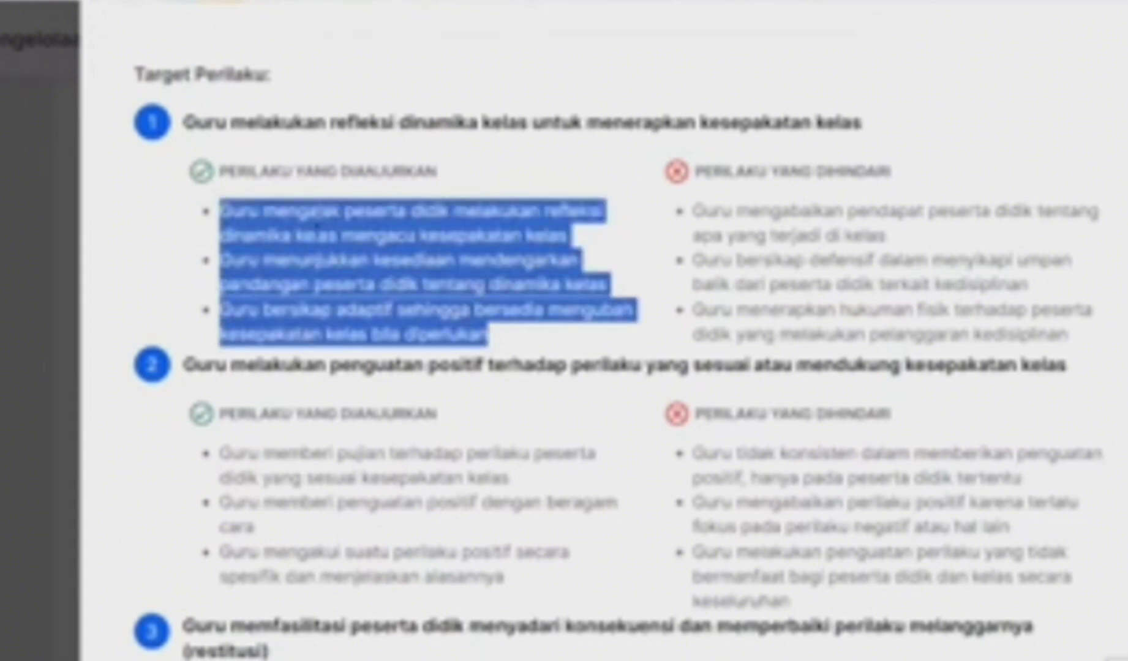
pyautogui.click(320, 216)
pyautogui.scroll(-3, 759, 352)
pyautogui.scroll(-2, 490, 378)
pyautogui.scroll(7, 490, 376)
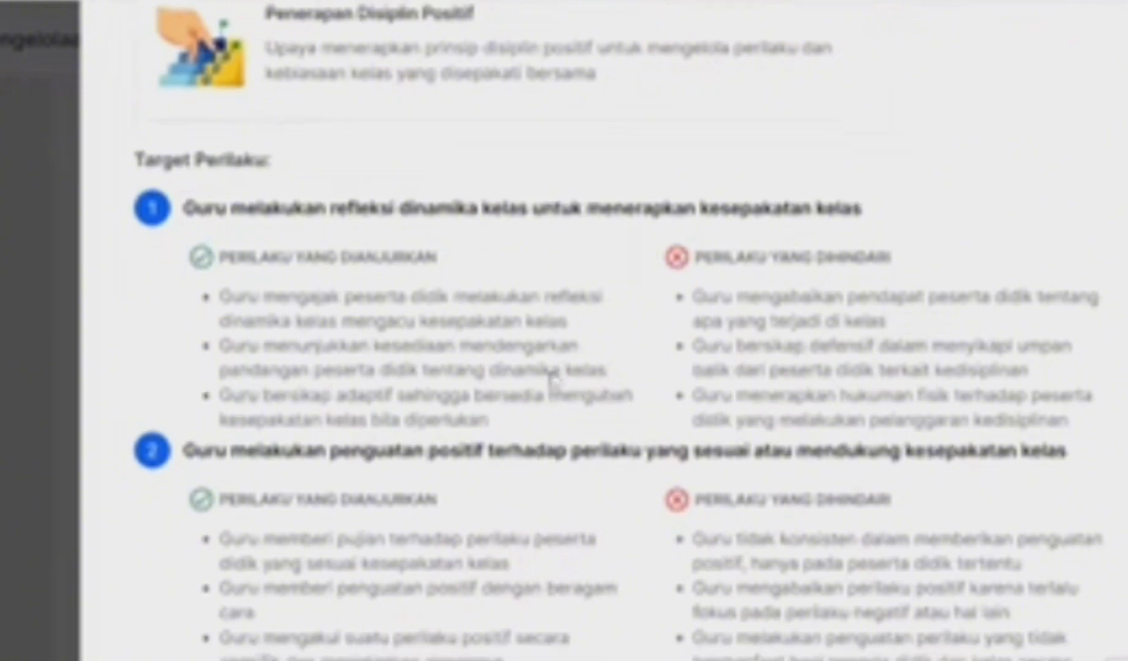
pyautogui.scroll(-7, 912, 600)
pyautogui.click(1025, 646)
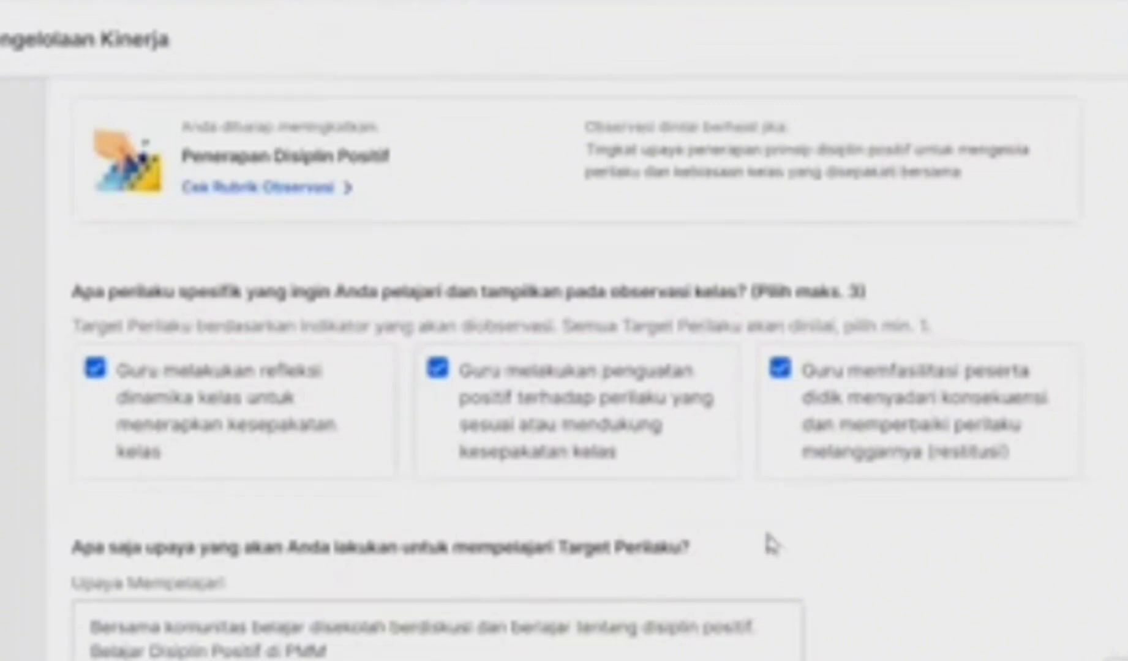
# Reopen the Rubrik Observasi, highlight the Perilaku yang Dianjurkan list of each of the three target behaviours, and close the rubric
pyautogui.scroll(3, 768, 541)
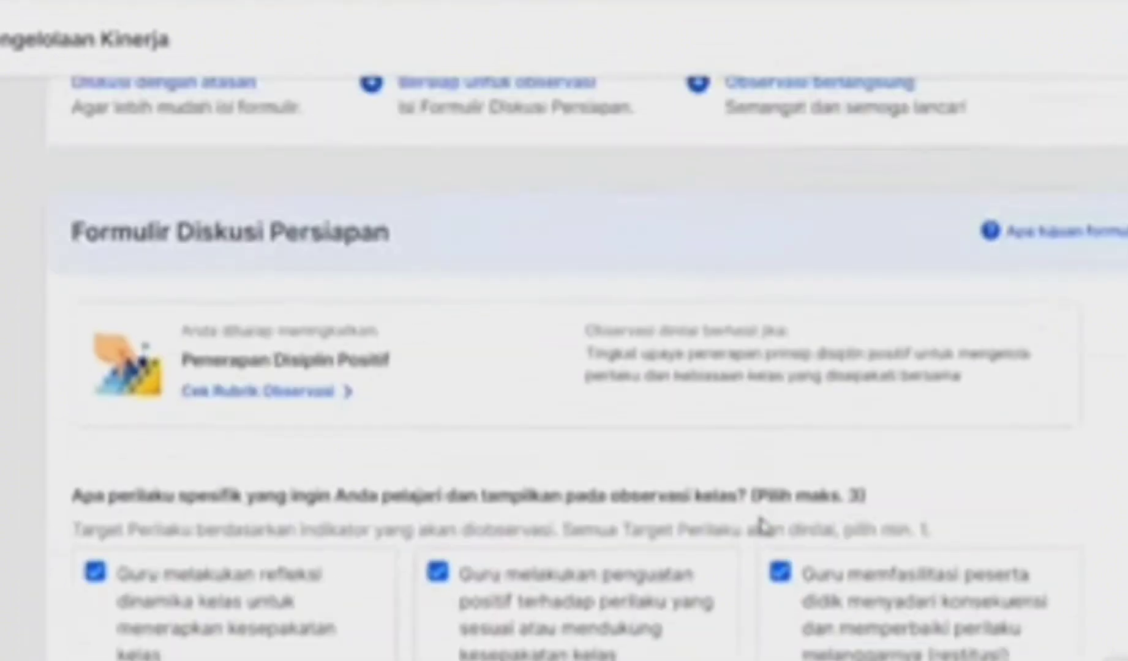
pyautogui.click(277, 393)
pyautogui.scroll(-3, 331, 458)
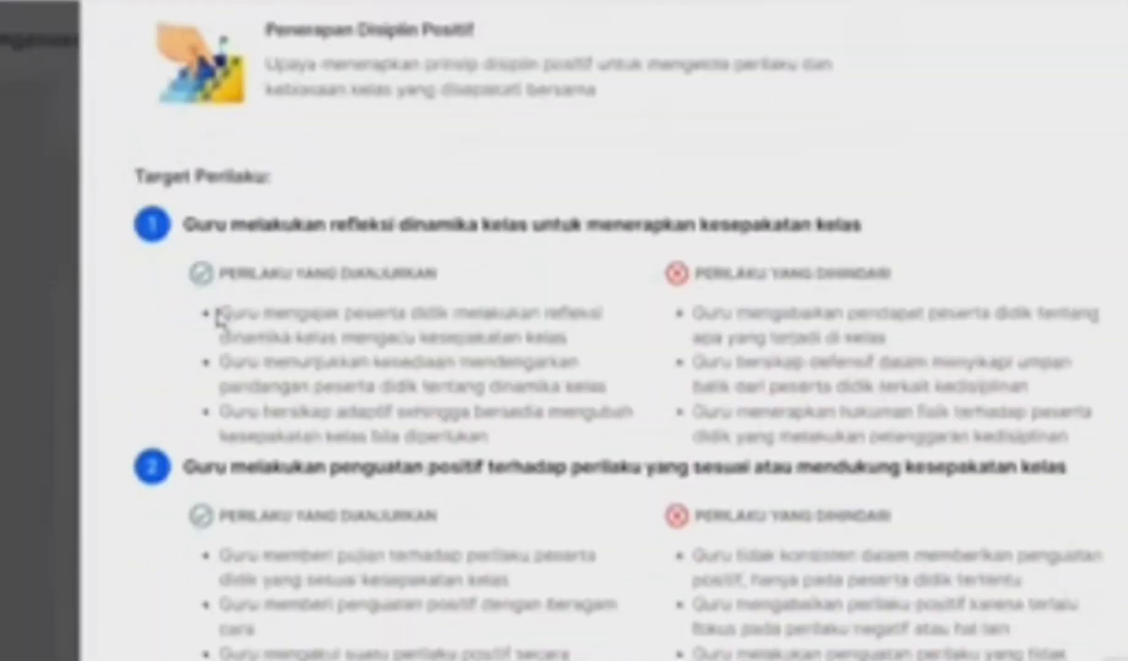
pyautogui.moveTo(221, 314); pyautogui.dragTo(485, 450)
pyautogui.scroll(-5, 284, 390)
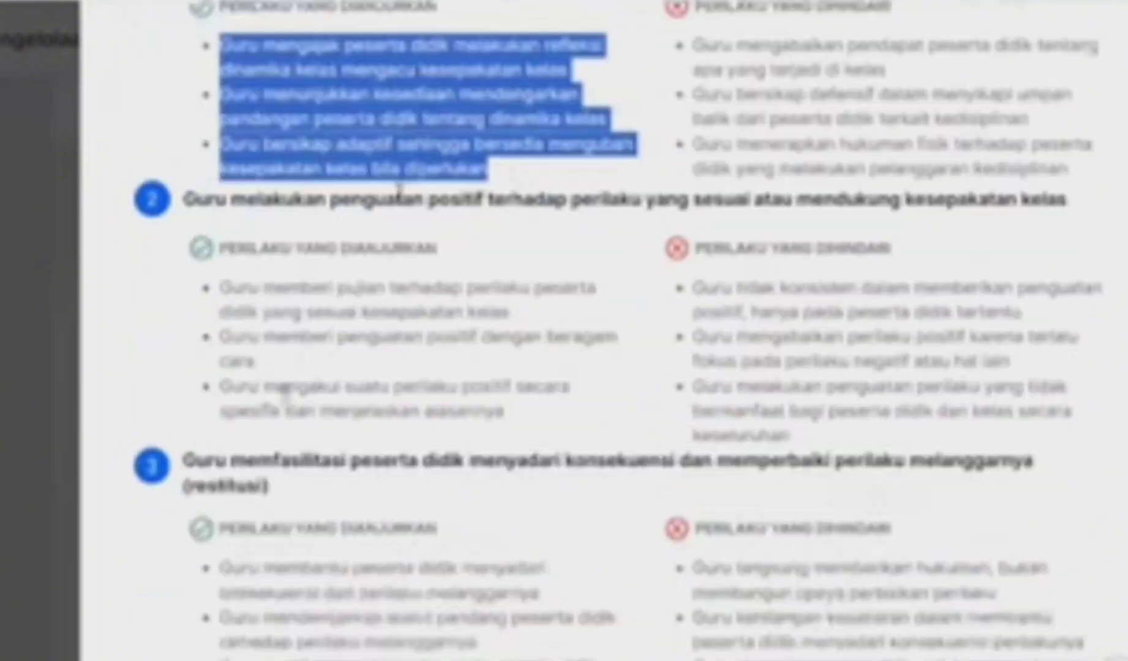
pyautogui.moveTo(222, 250); pyautogui.dragTo(495, 405)
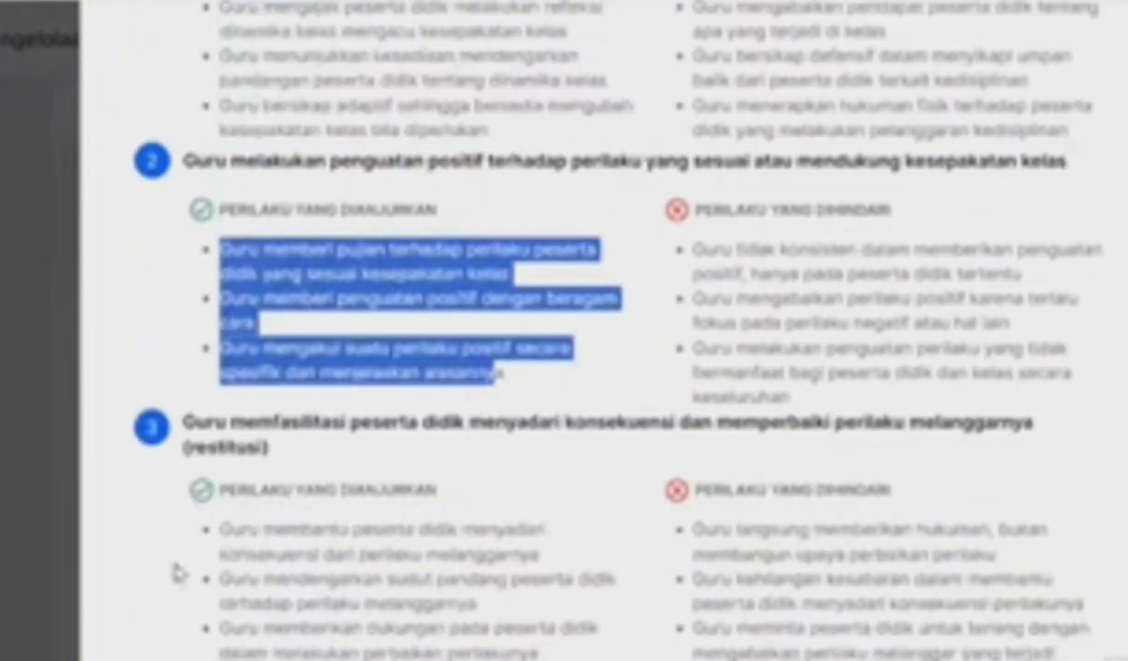
pyautogui.moveTo(224, 530); pyautogui.dragTo(537, 653)
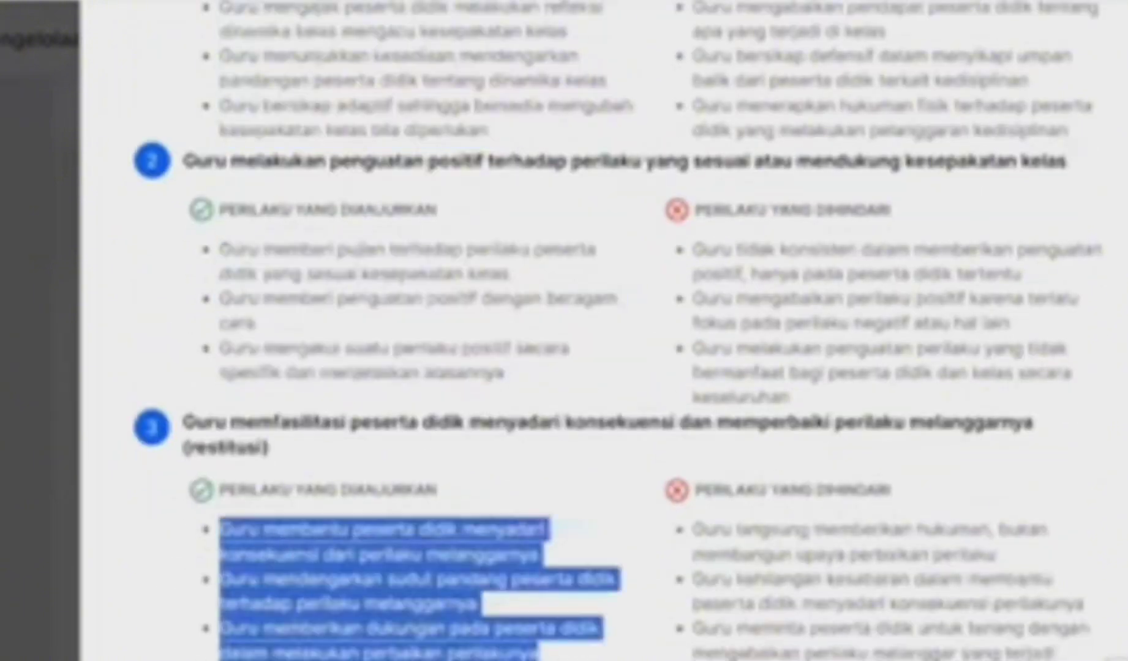
pyautogui.press('Escape')
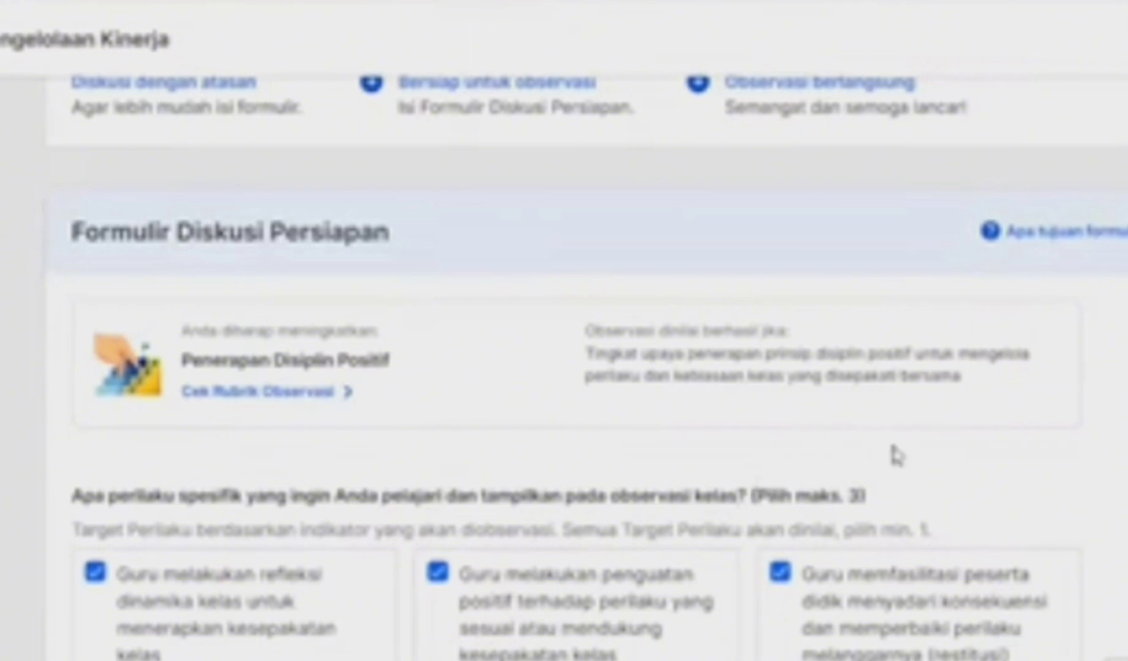
# Toggle the target behaviour about refleksi dinamika kelas off and back on twice
pyautogui.scroll(-2, 906, 443)
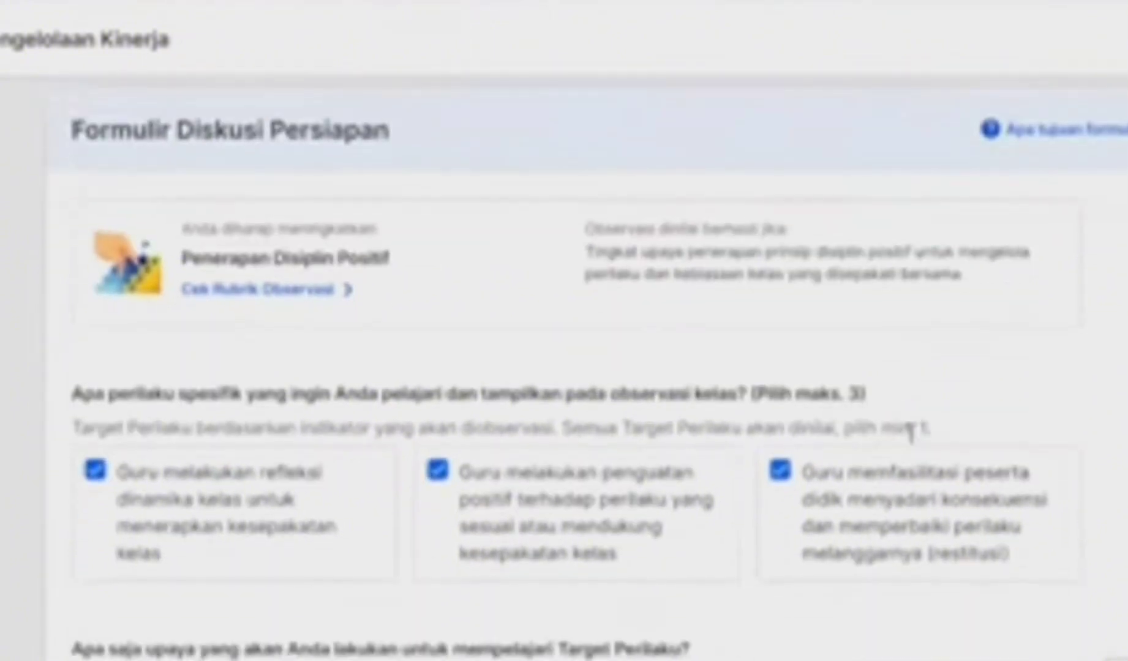
pyautogui.click(178, 489)
pyautogui.click(196, 475)
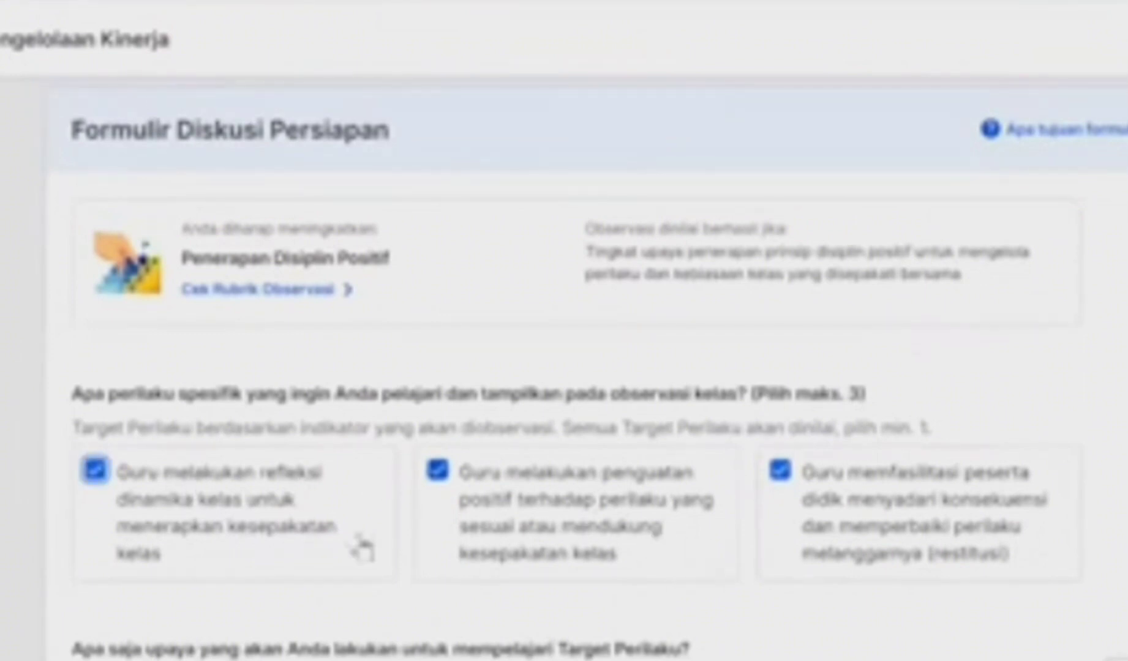
pyautogui.click(287, 501)
pyautogui.click(288, 501)
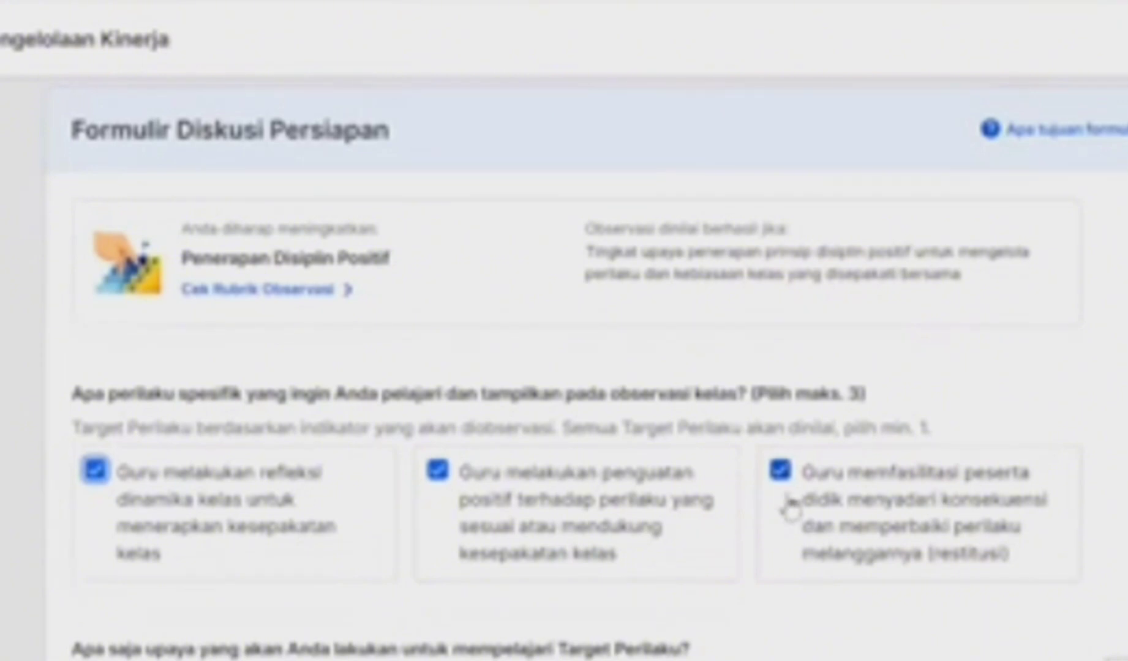
# Set the observation date in Jadwal Observasi to 29/3/2024
pyautogui.scroll(-3, 780, 508)
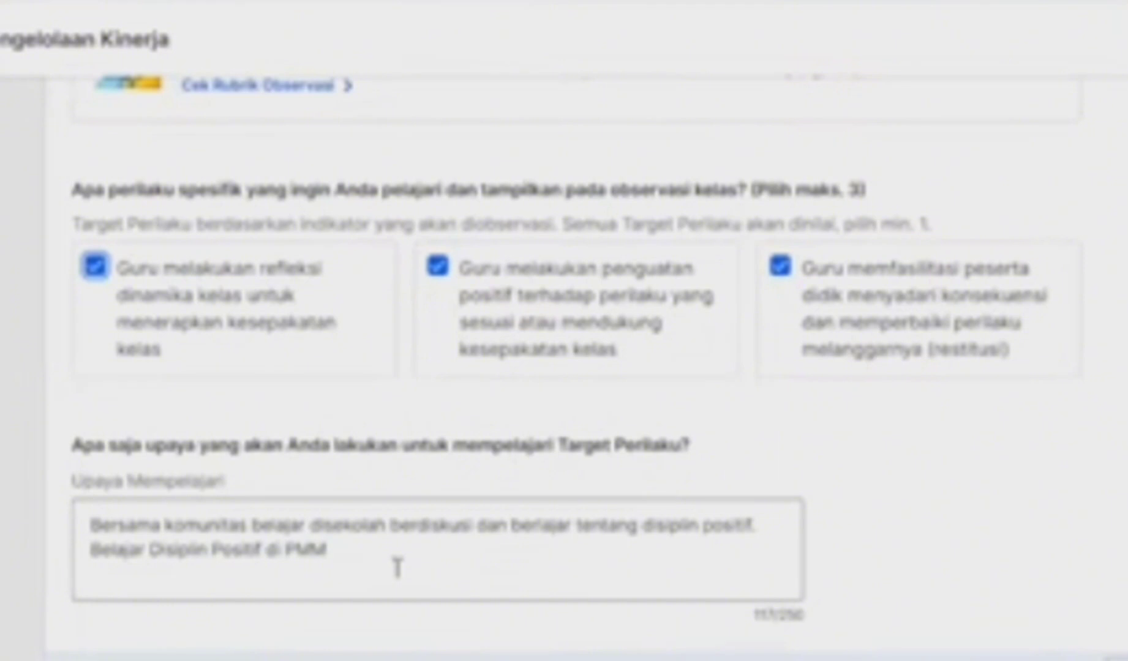
pyautogui.scroll(-3, 394, 560)
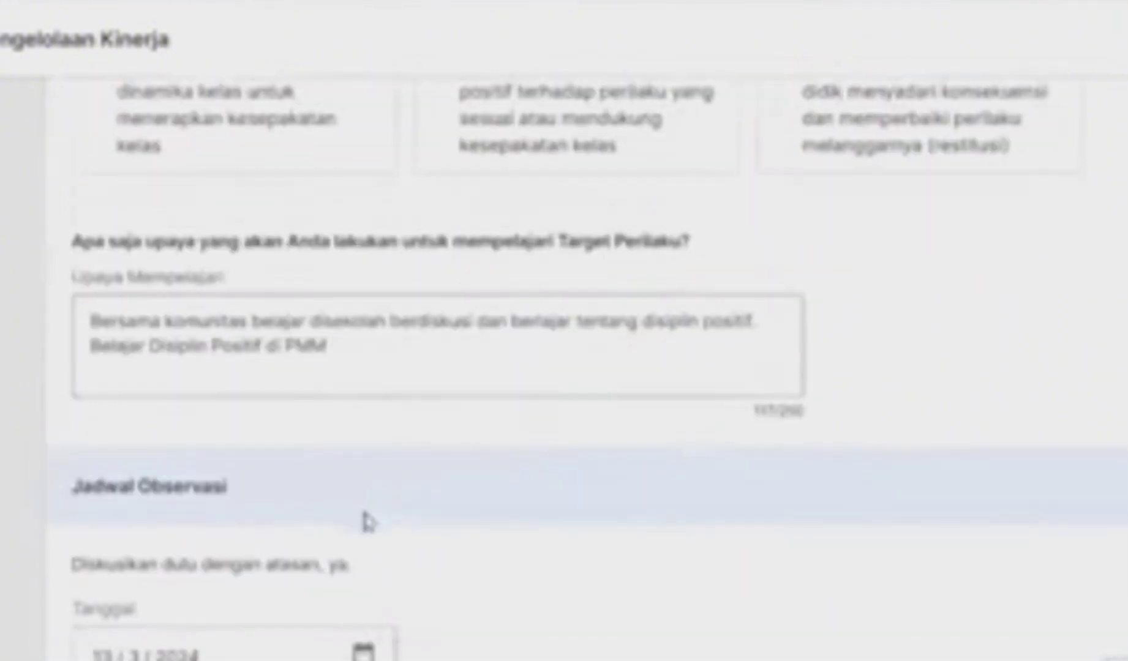
pyautogui.scroll(-3, 420, 459)
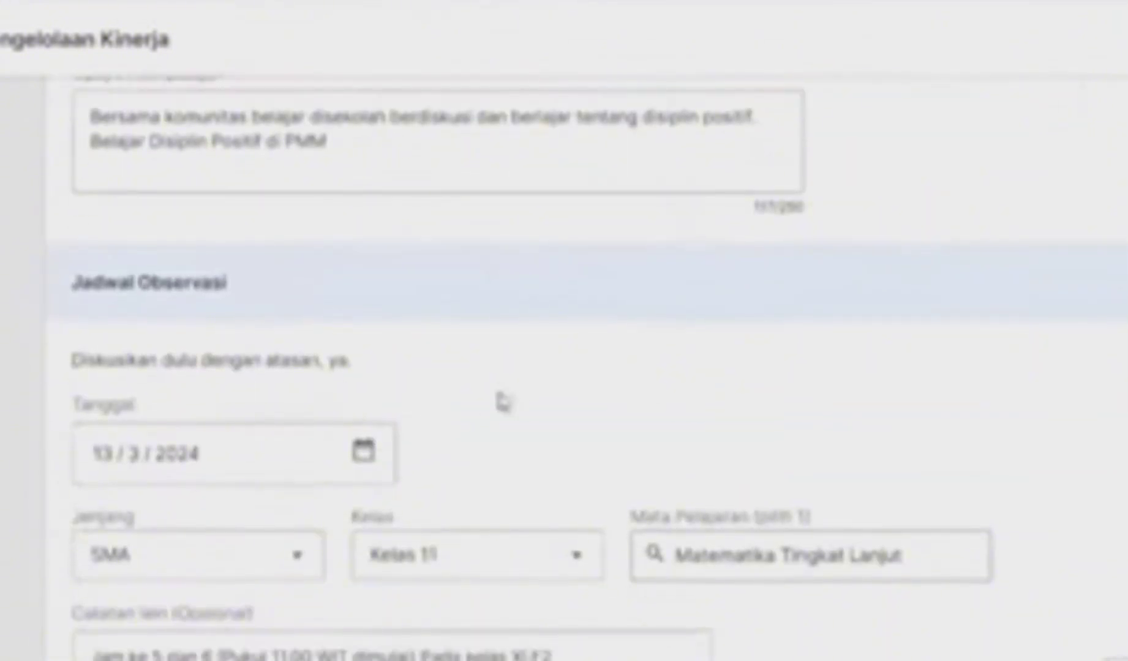
pyautogui.click(365, 454)
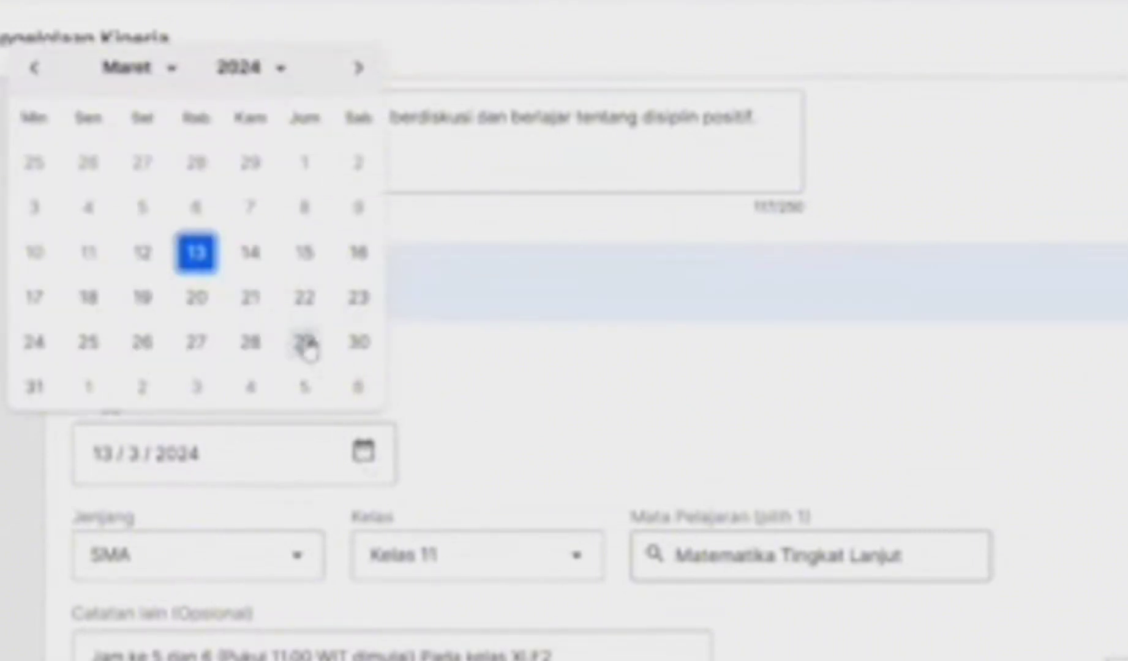
pyautogui.click(305, 344)
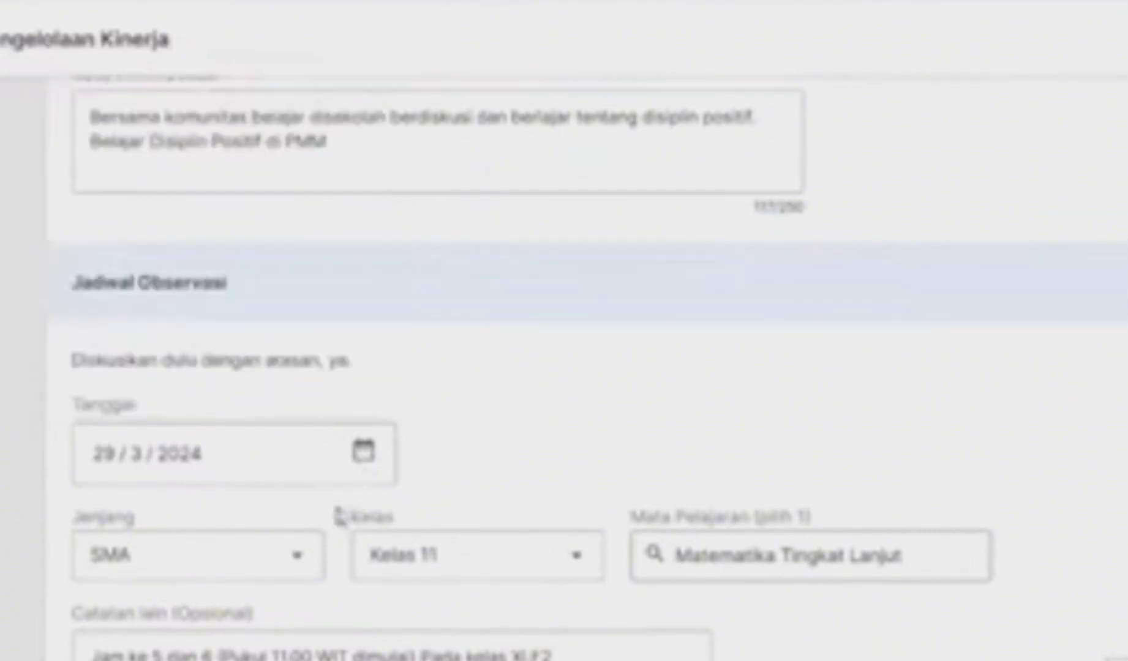
# Check the available Jenjang and Kelas options, keeping SMA and Kelas 11
pyautogui.click(292, 560)
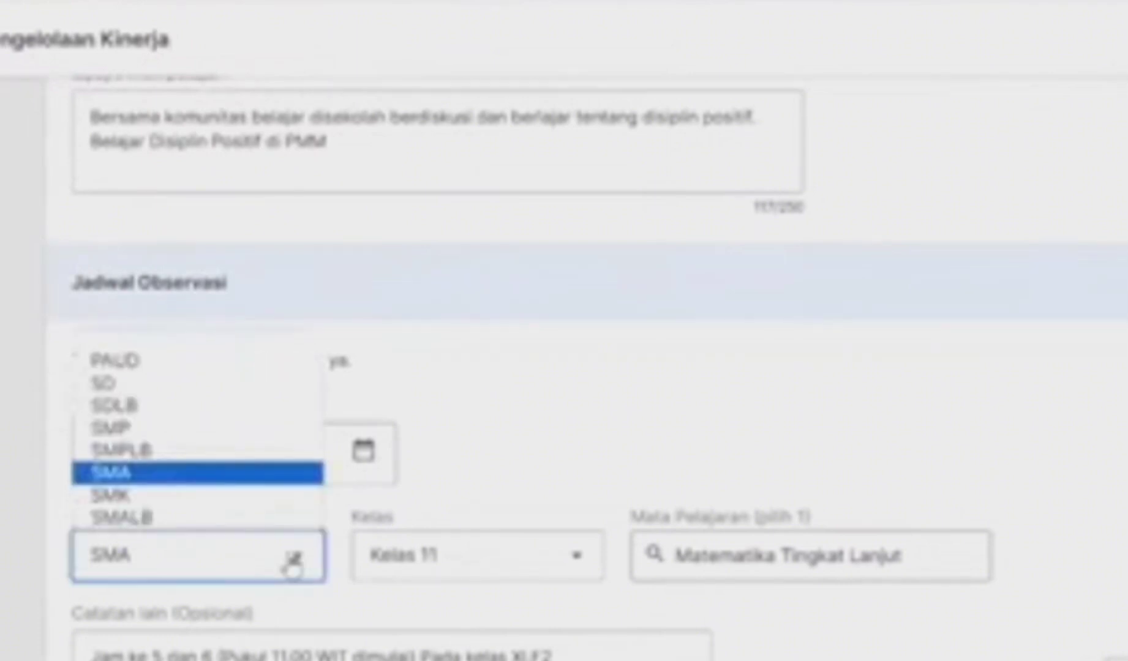
pyautogui.click(546, 564)
pyautogui.click(546, 563)
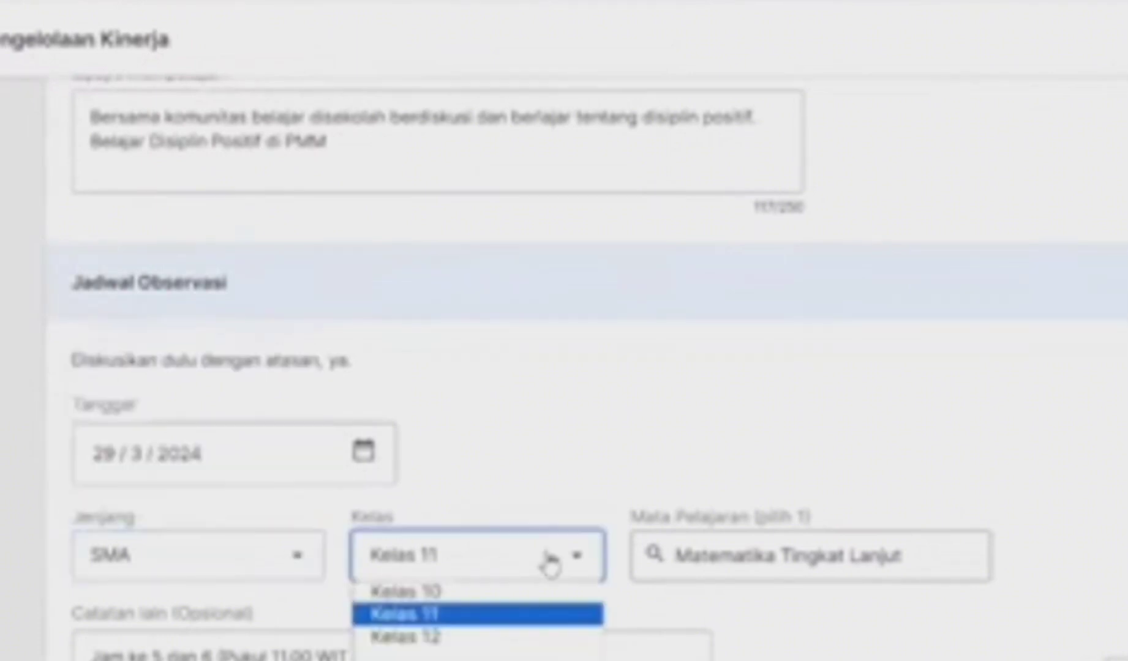
pyautogui.click(941, 562)
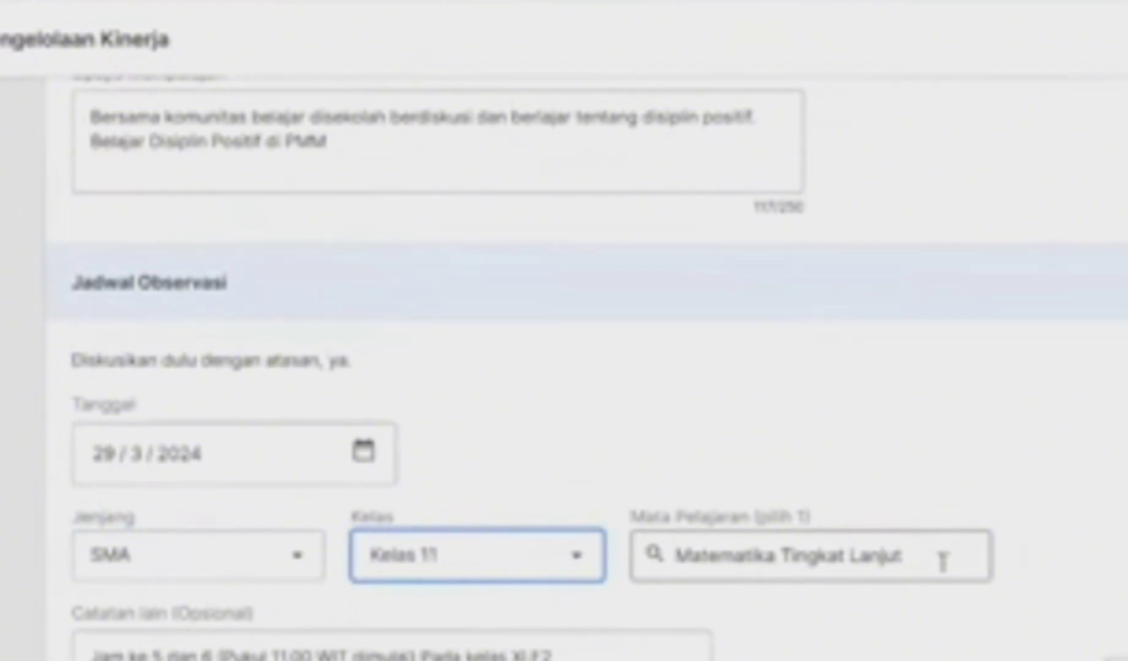
# Replace the Mata Pelajaran entry with "Lainnya"
pyautogui.click(941, 562)
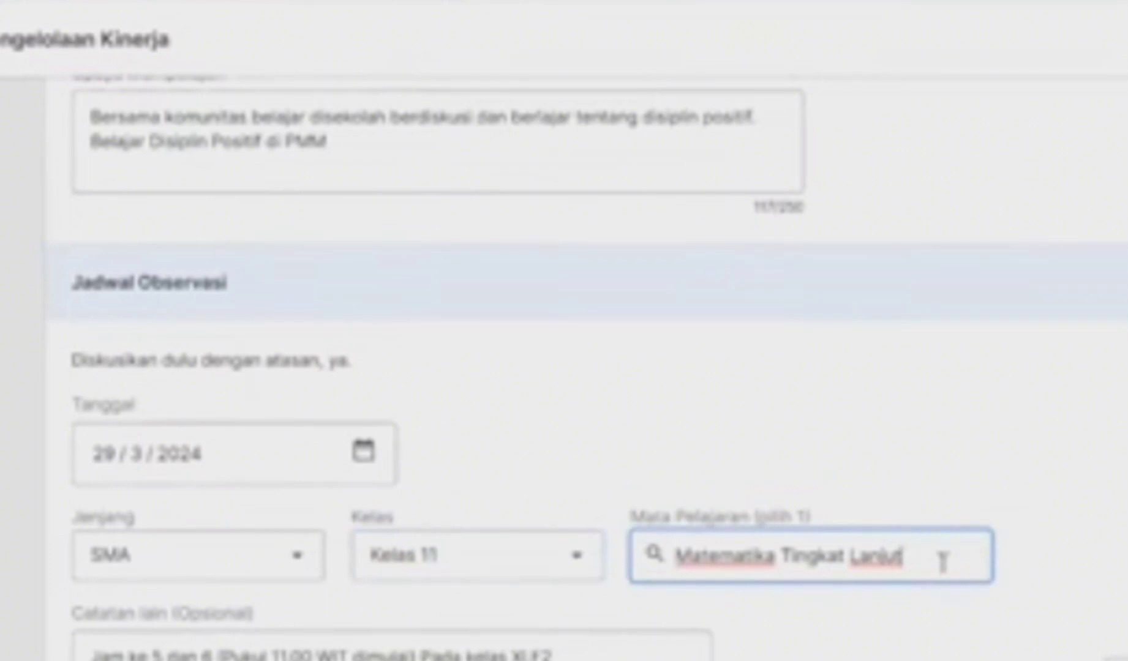
pyautogui.hotkey('ctrl', 'a')
pyautogui.write('lain')
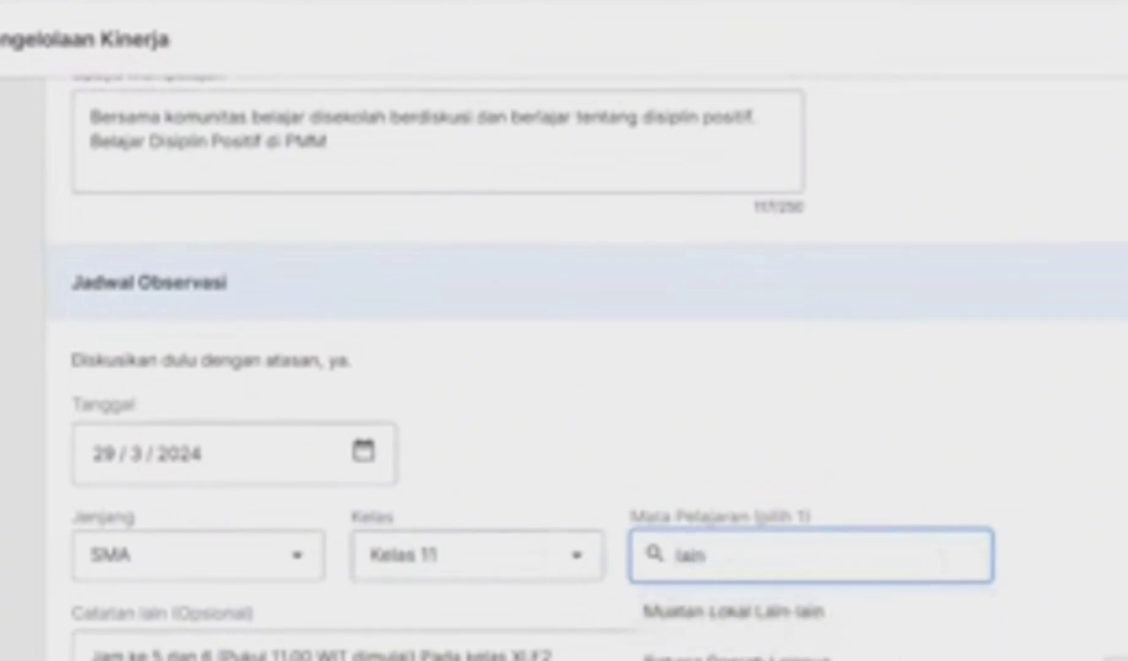
pyautogui.hotkey('ctrl', 'a')
pyautogui.write('Lainnya')
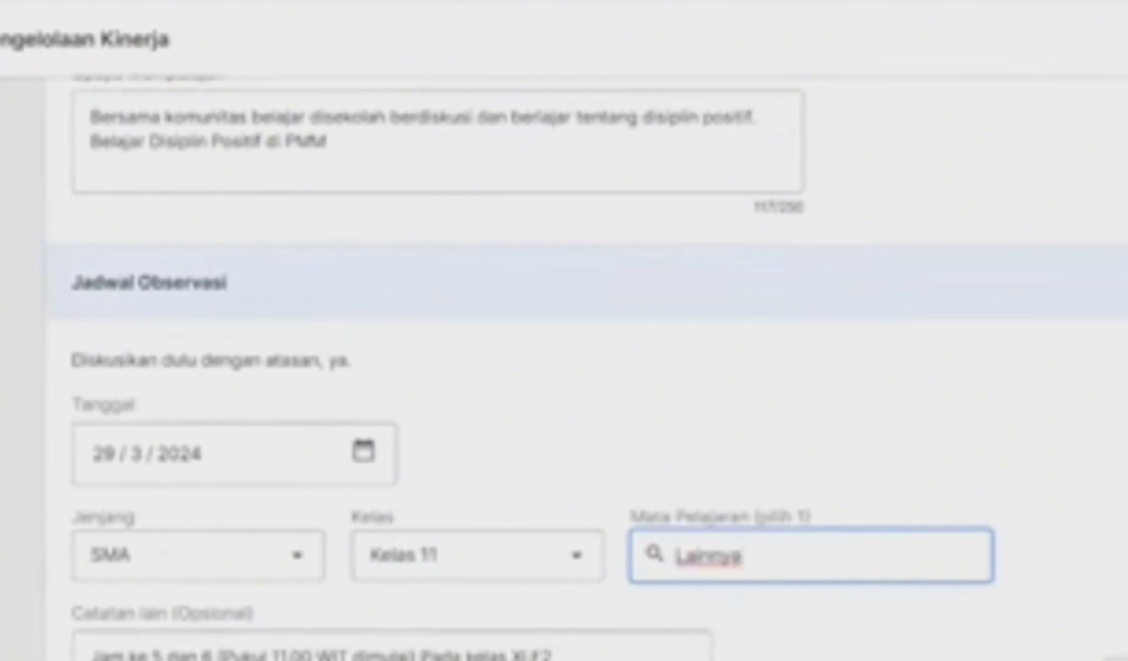
# Review the Catatan lain notes and recheck the Tanggal calendar, closing it without picking another date
pyautogui.scroll(-2, 209, 652)
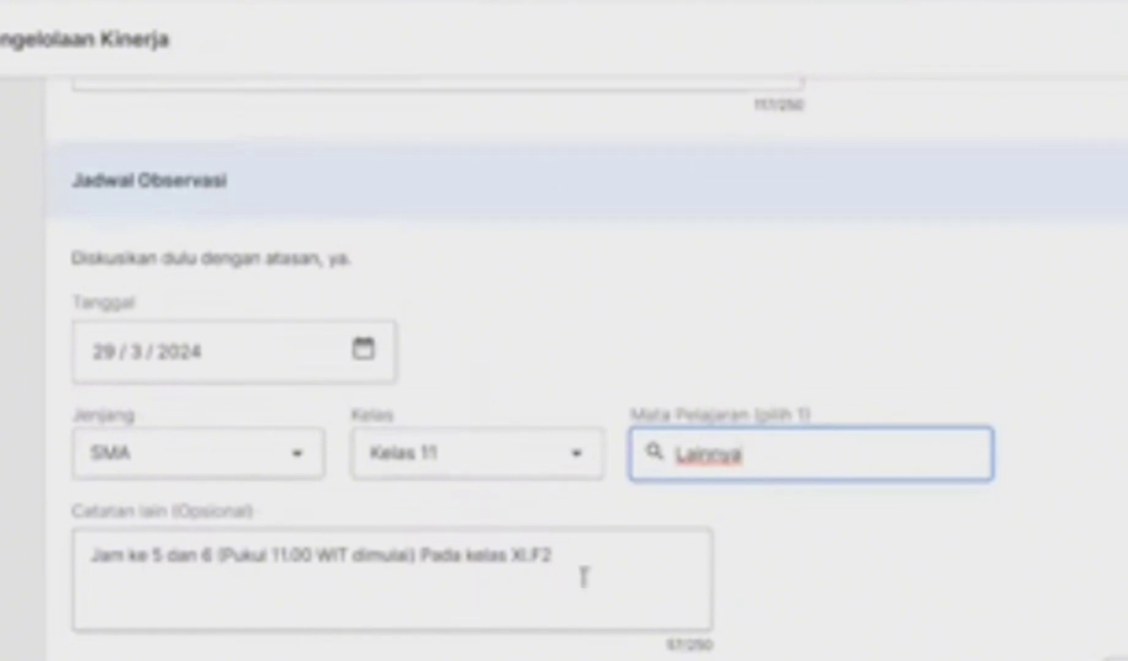
pyautogui.scroll(-4, 583, 577)
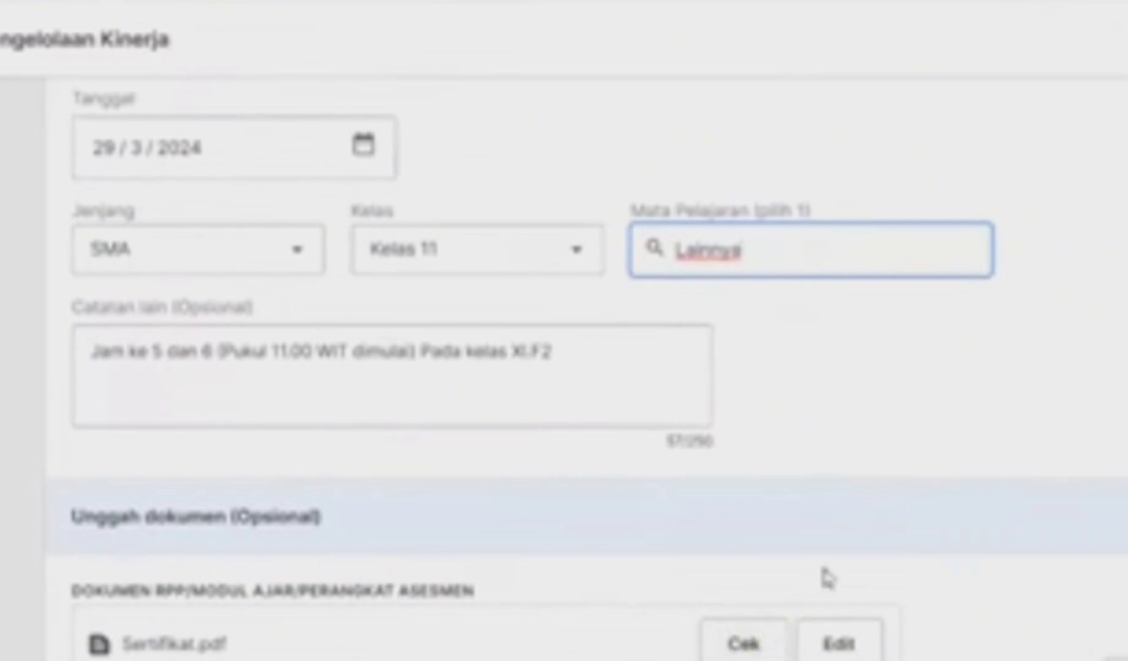
pyautogui.scroll(2, 821, 574)
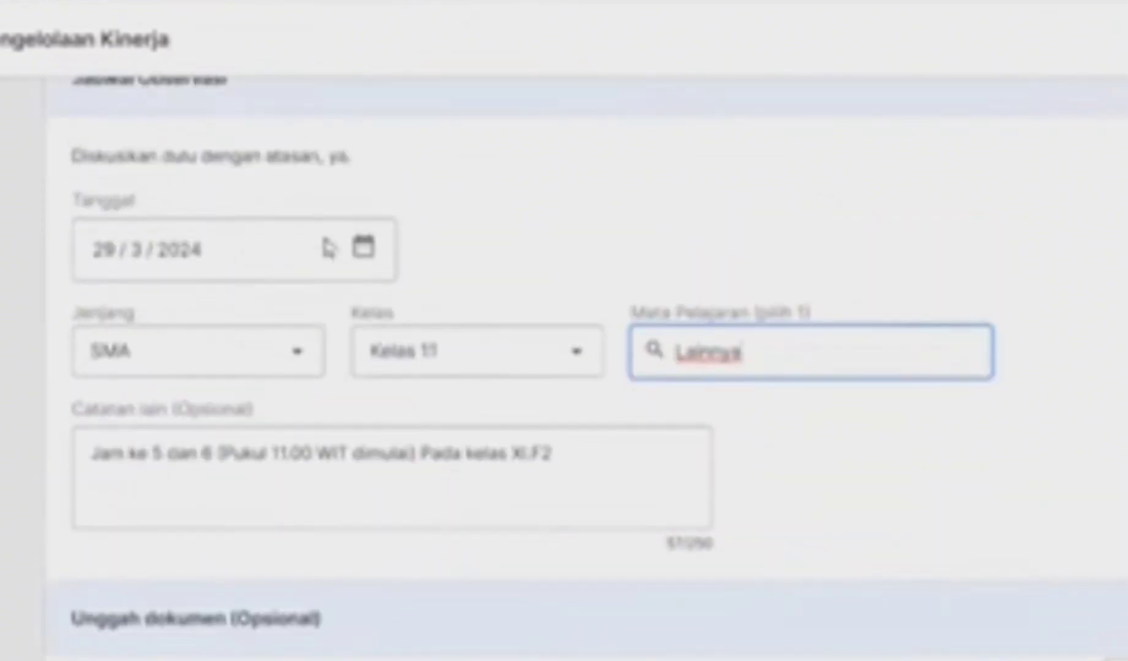
pyautogui.click(366, 248)
pyautogui.click(366, 249)
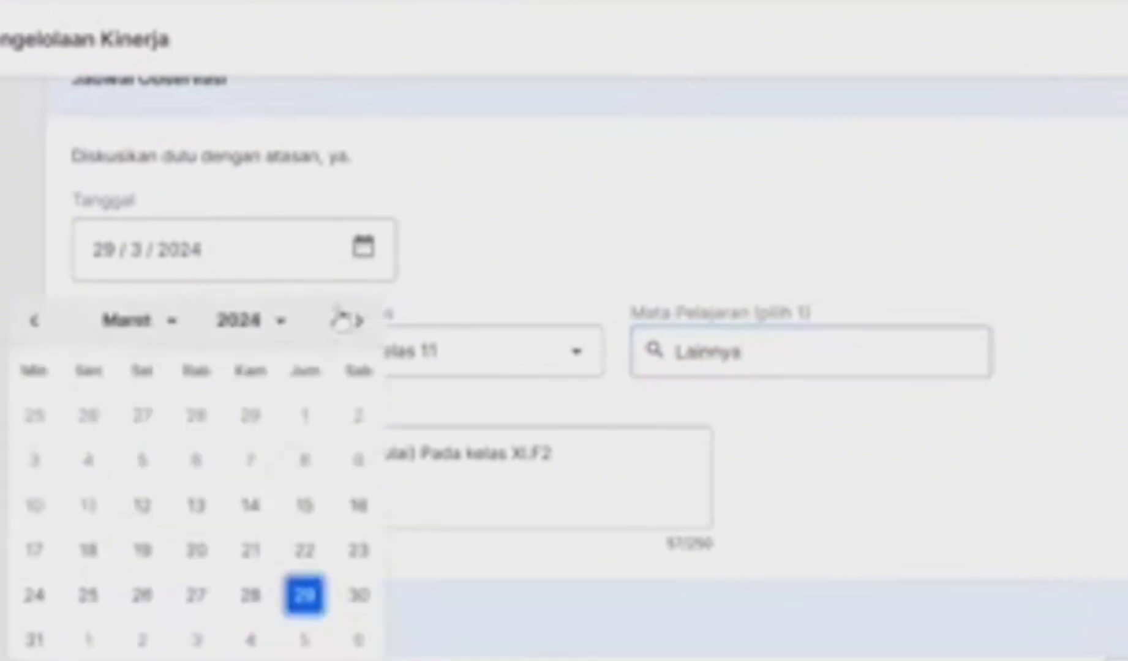
pyautogui.click(605, 538)
# Look over the Jadwal Observasi entries and the Unggah dokumen section with its attached Sertifikat.pdf
pyautogui.scroll(-4, 770, 551)
pyautogui.scroll(7, 800, 471)
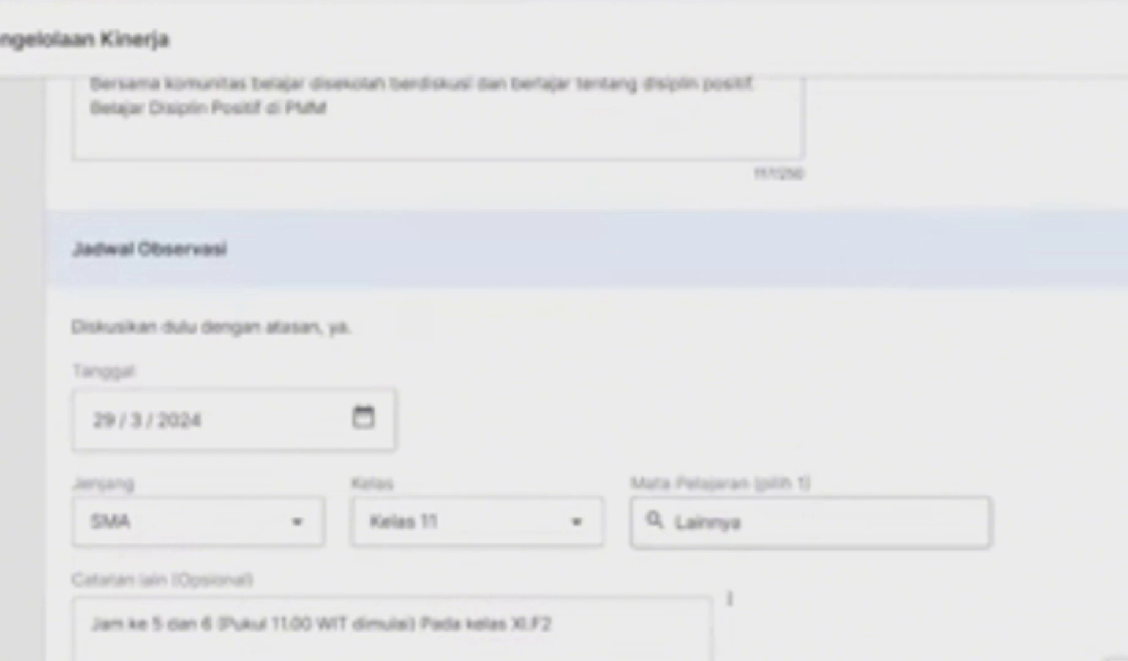
pyautogui.scroll(-2, 745, 576)
pyautogui.scroll(-1, 750, 577)
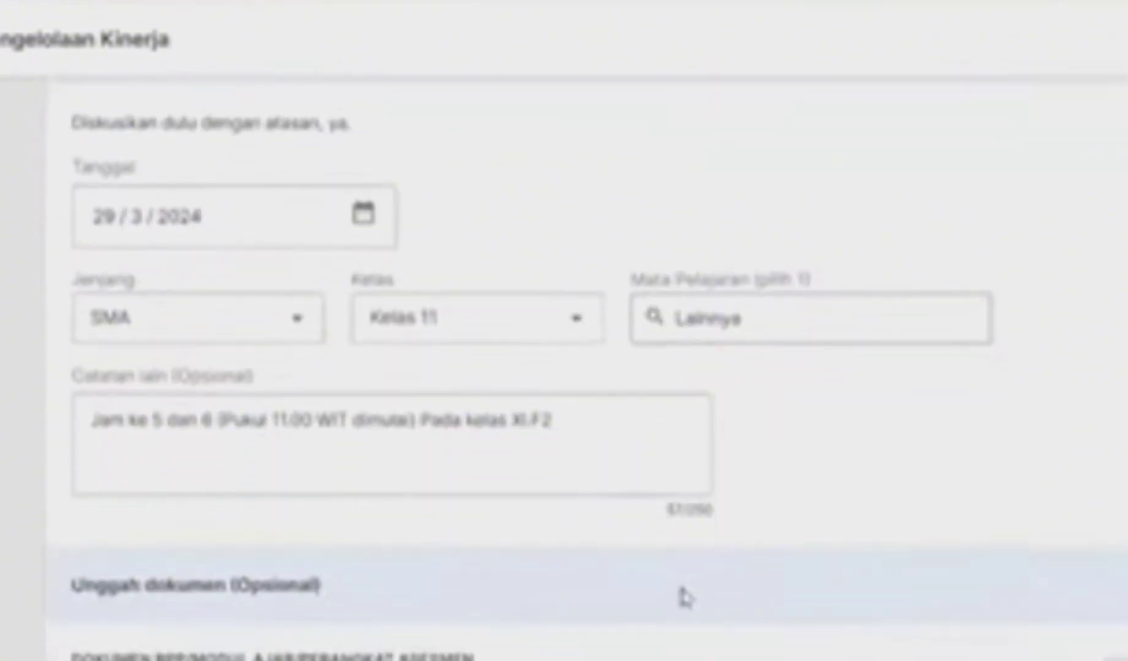
pyautogui.scroll(-2, 703, 599)
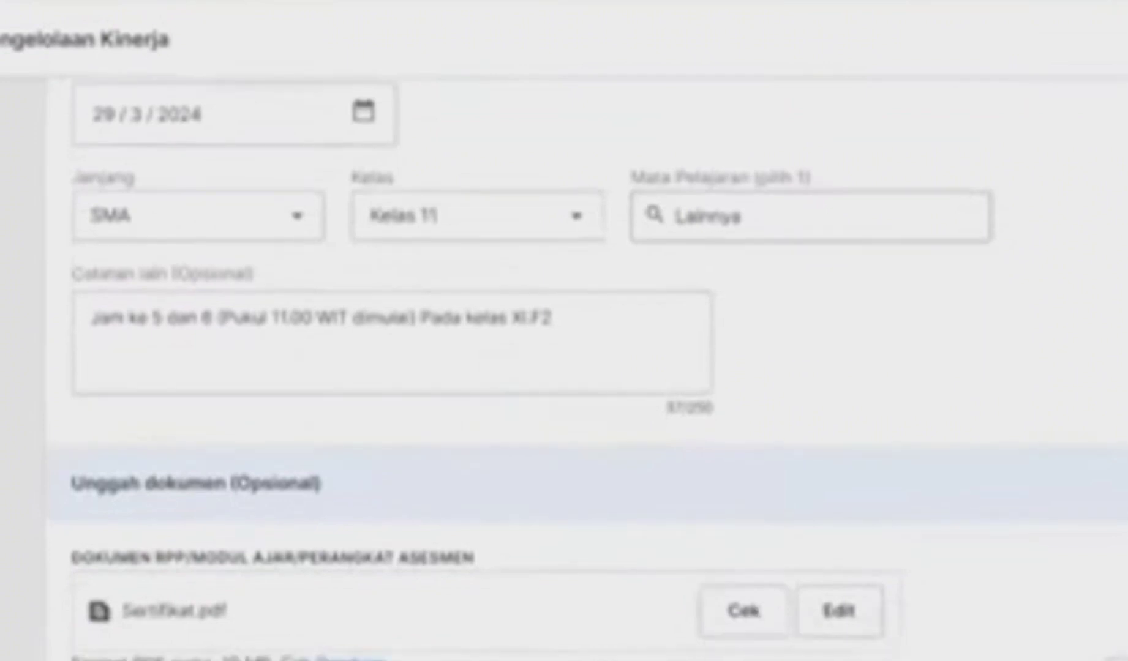
pyautogui.scroll(2, 367, 373)
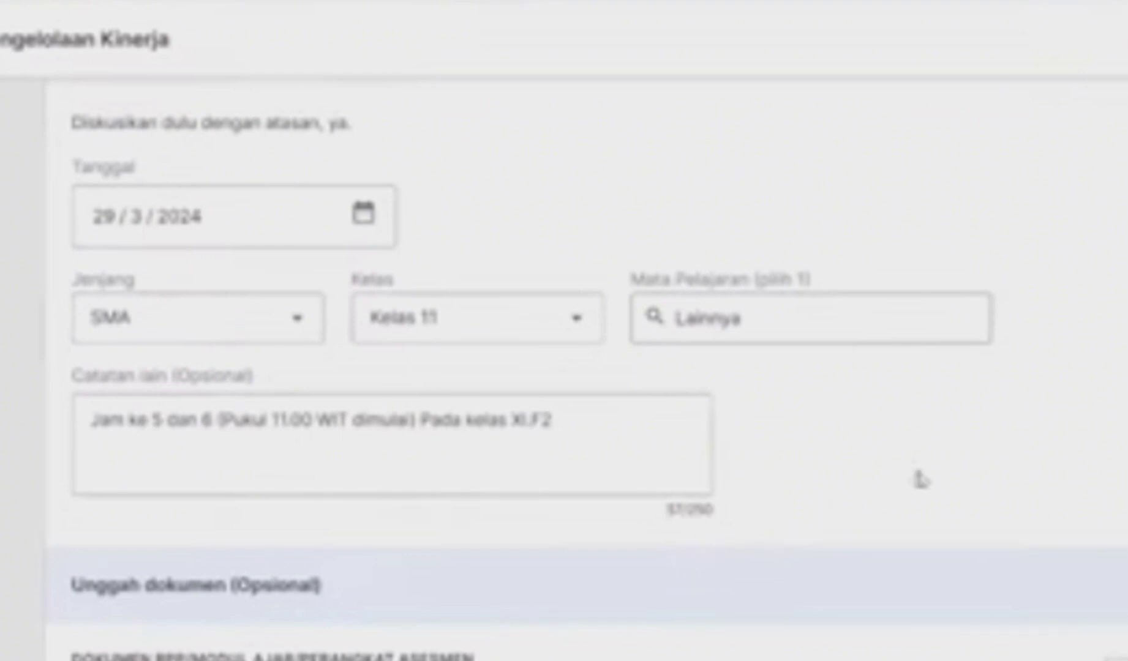
pyautogui.scroll(-4, 978, 446)
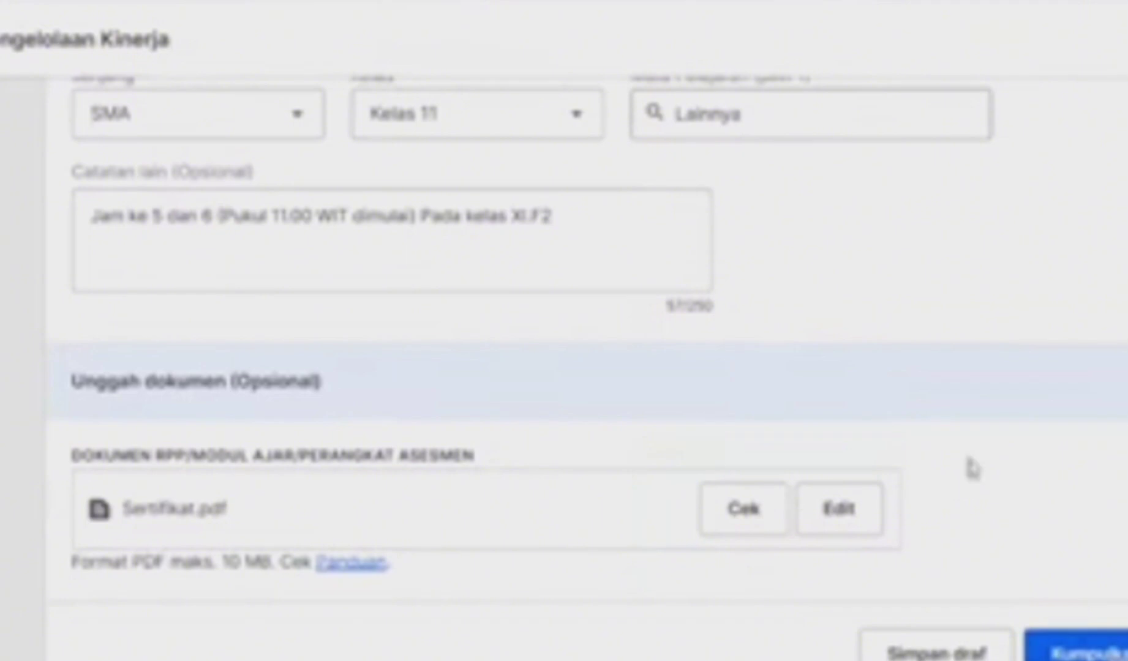
# Exit the Dokumen Persiapan form, saving its entries as a draft
pyautogui.scroll(15, 969, 469)
pyautogui.scroll(11, 973, 465)
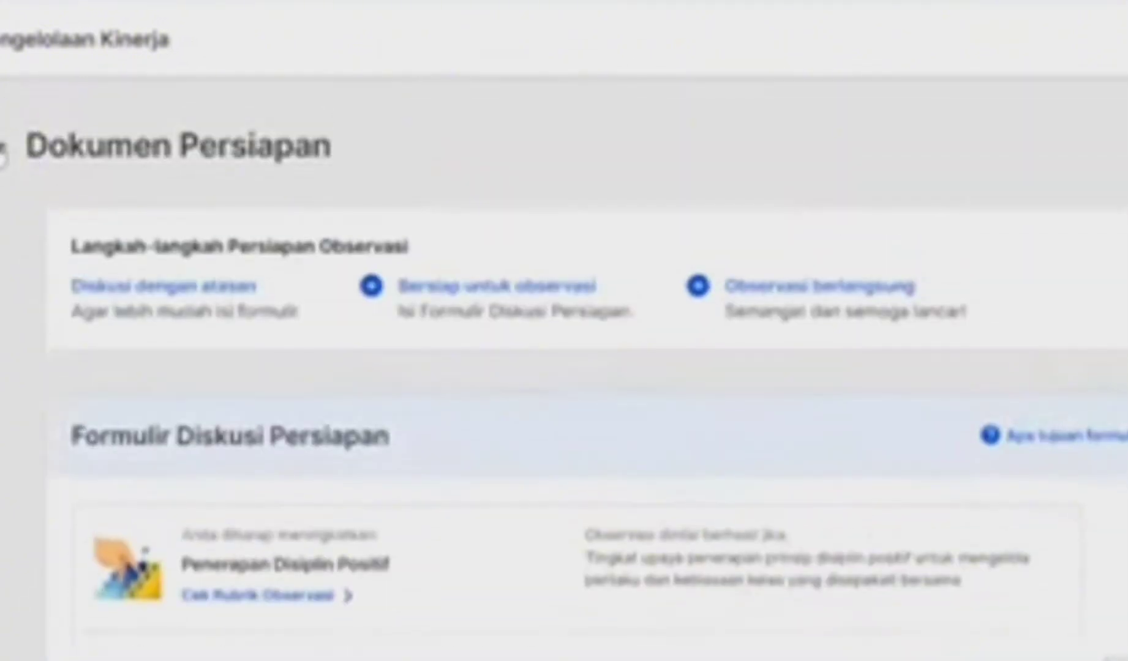
pyautogui.click(7, 147)
pyautogui.click(448, 364)
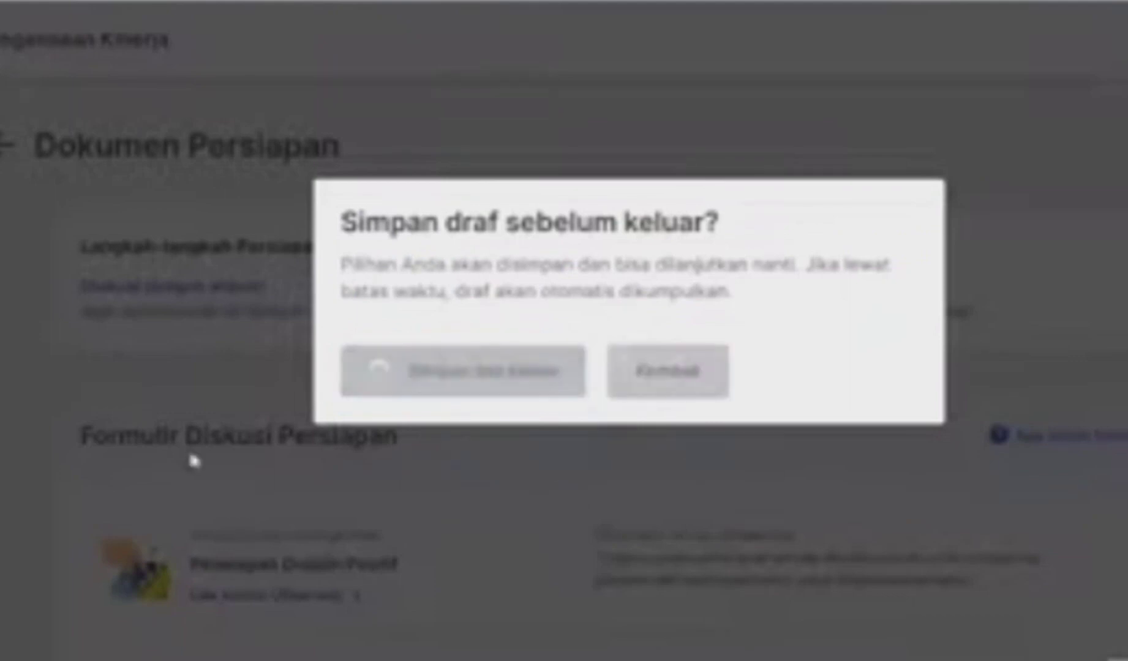
# Reopen the saved Dokumen Persiapan draft and review its target behaviours, Upaya Mempelajari, Jadwal Observasi and uploaded document
pyautogui.scroll(-5, 346, 436)
pyautogui.scroll(2, 346, 436)
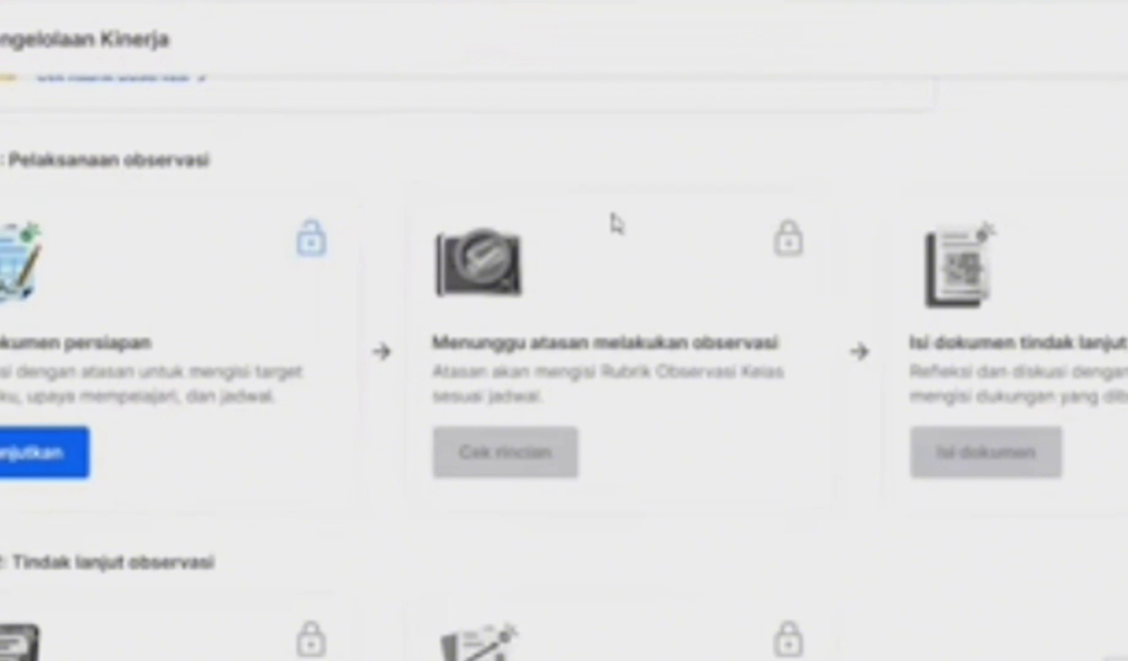
pyautogui.click(69, 453)
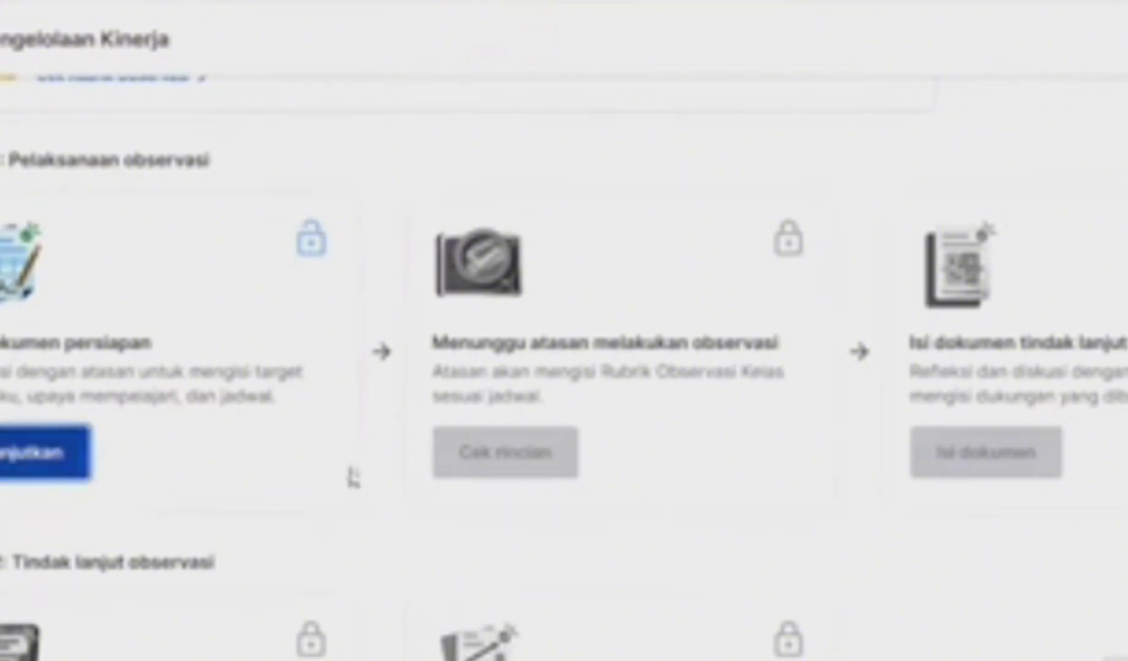
pyautogui.scroll(-15, 439, 453)
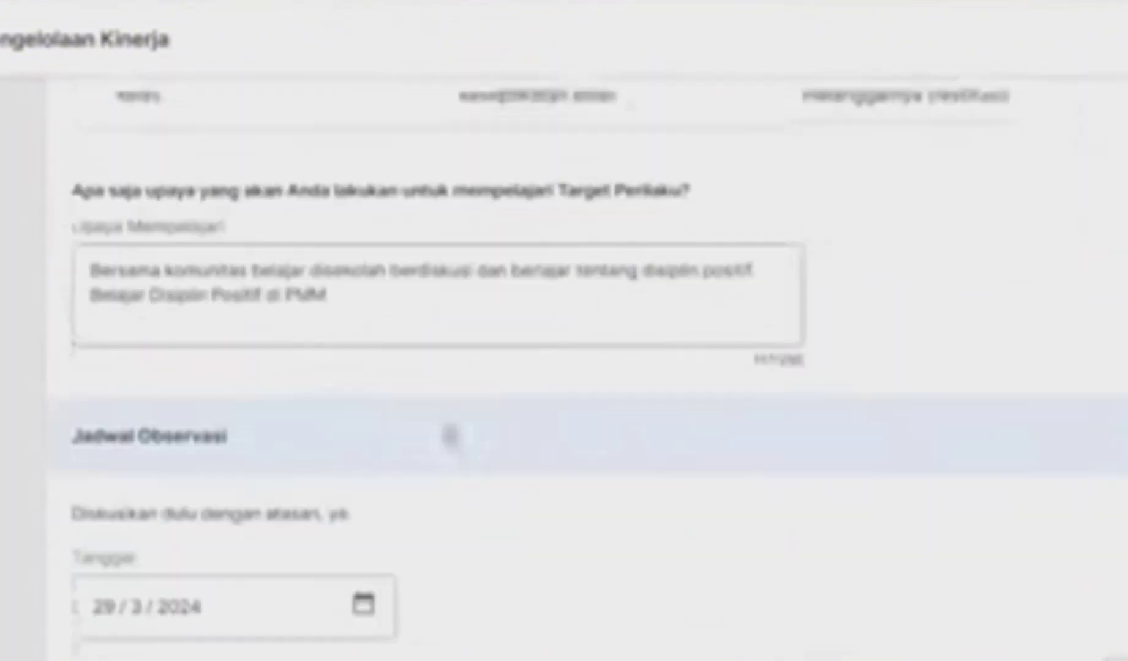
pyautogui.scroll(-5, 357, 471)
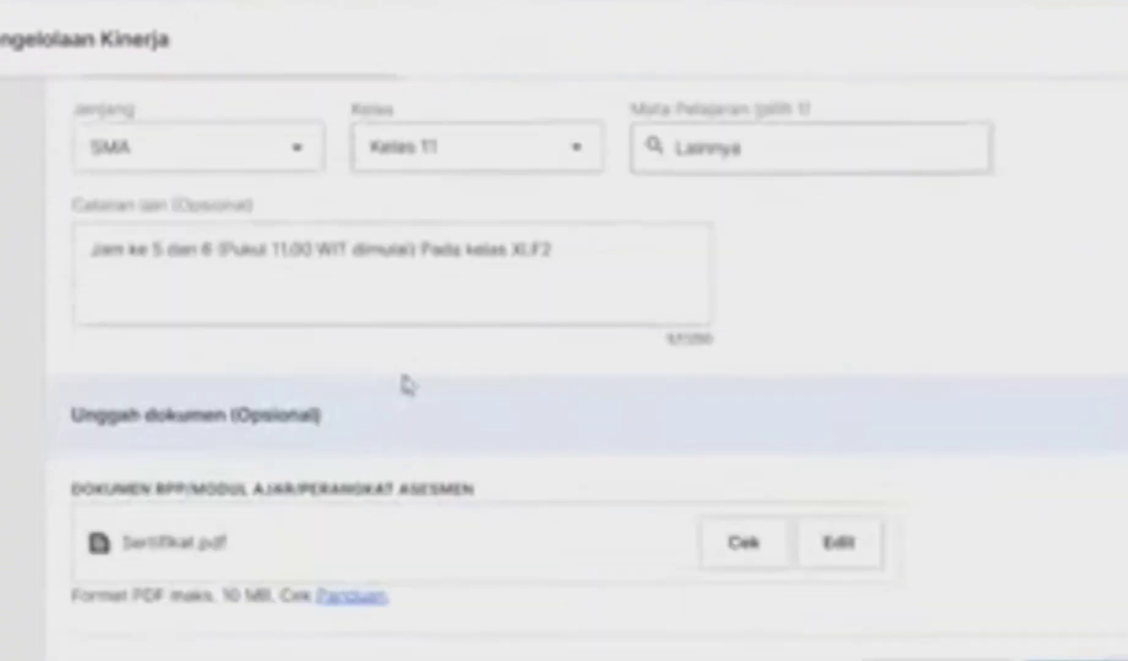
pyautogui.scroll(5, 398, 386)
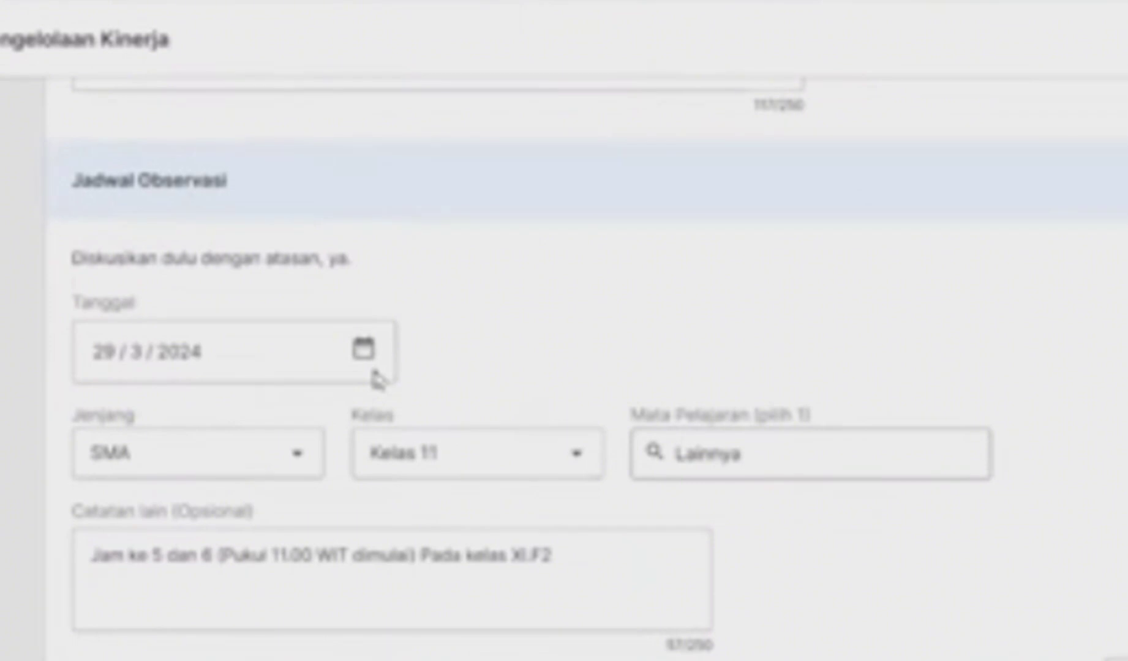
pyautogui.scroll(-3, 496, 322)
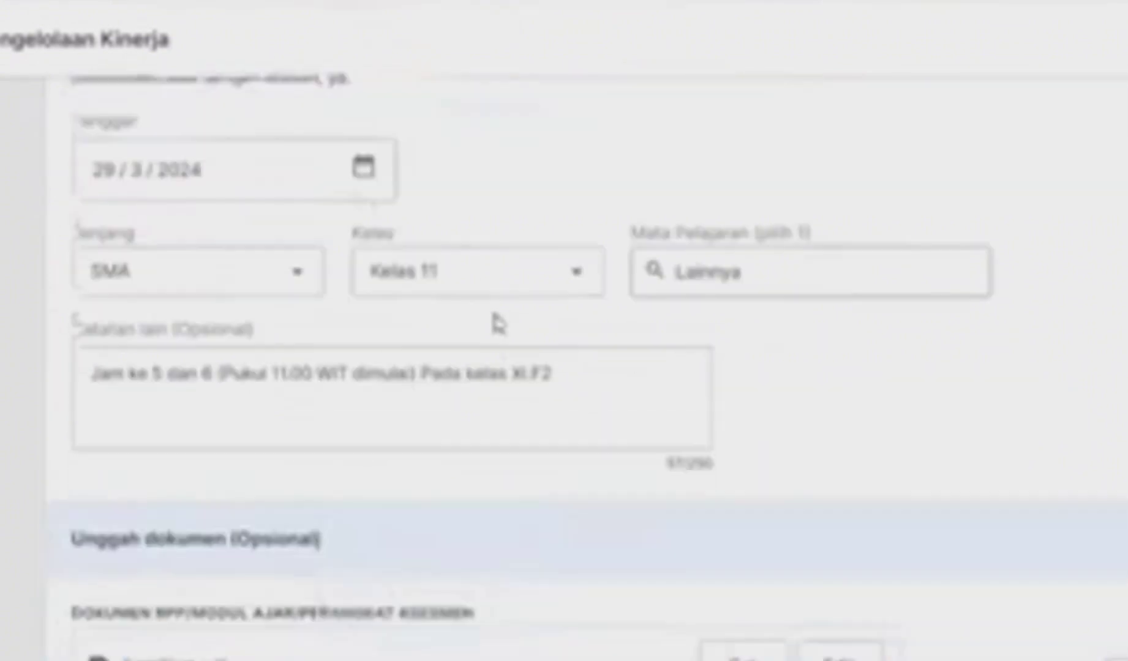
pyautogui.scroll(5, 502, 365)
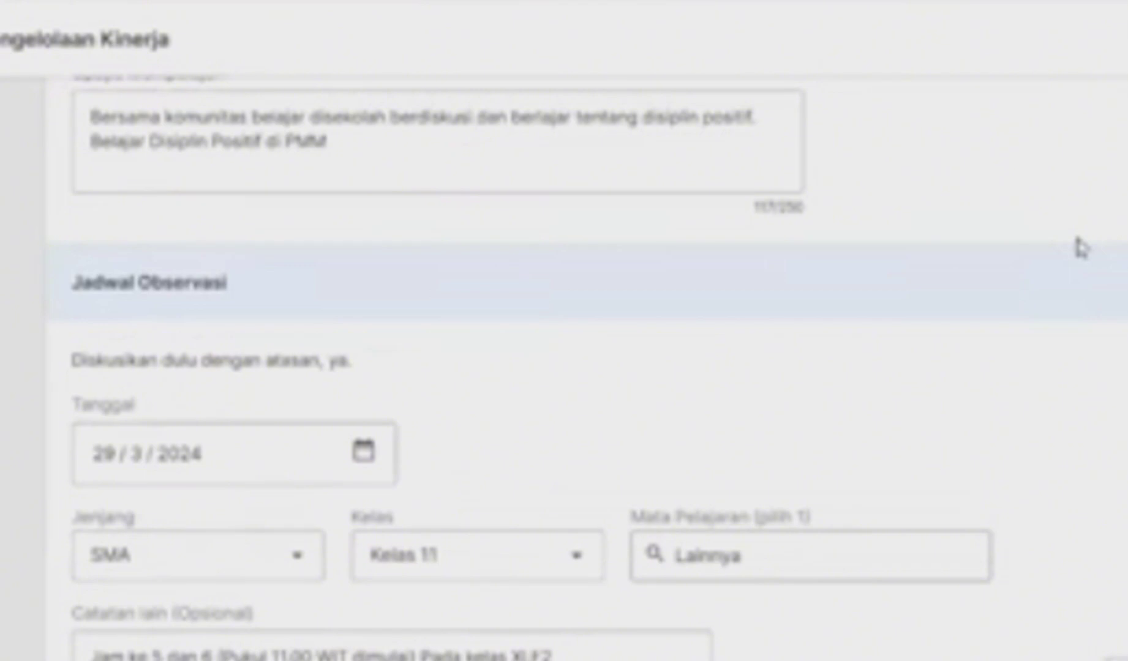
pyautogui.scroll(12, 1077, 242)
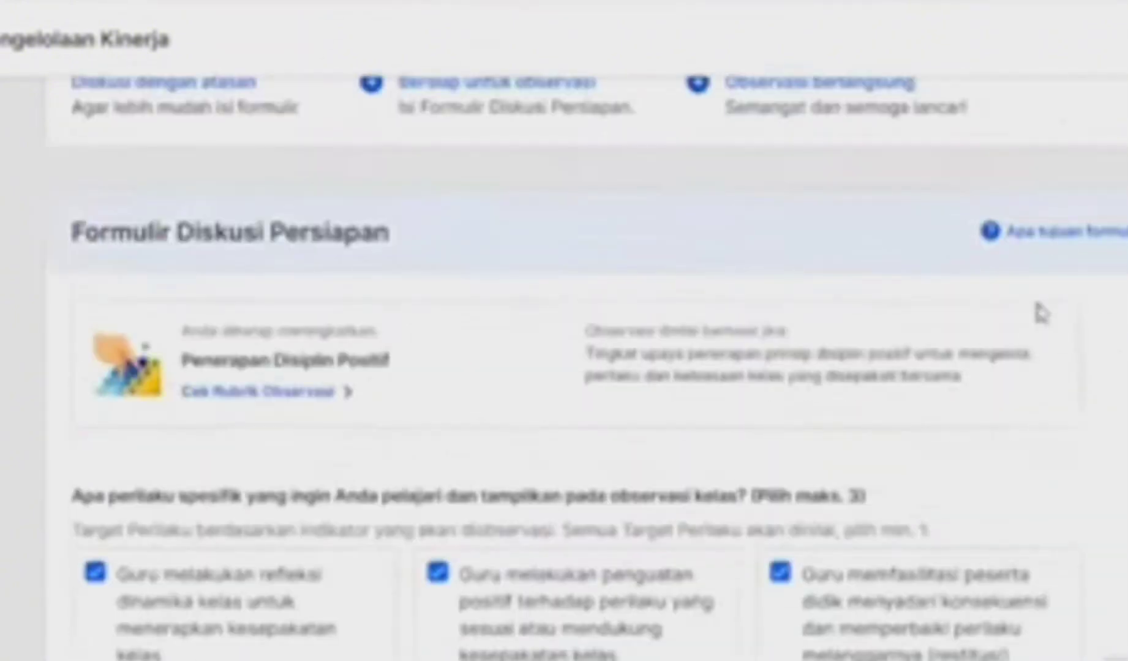
pyautogui.scroll(3, 1041, 314)
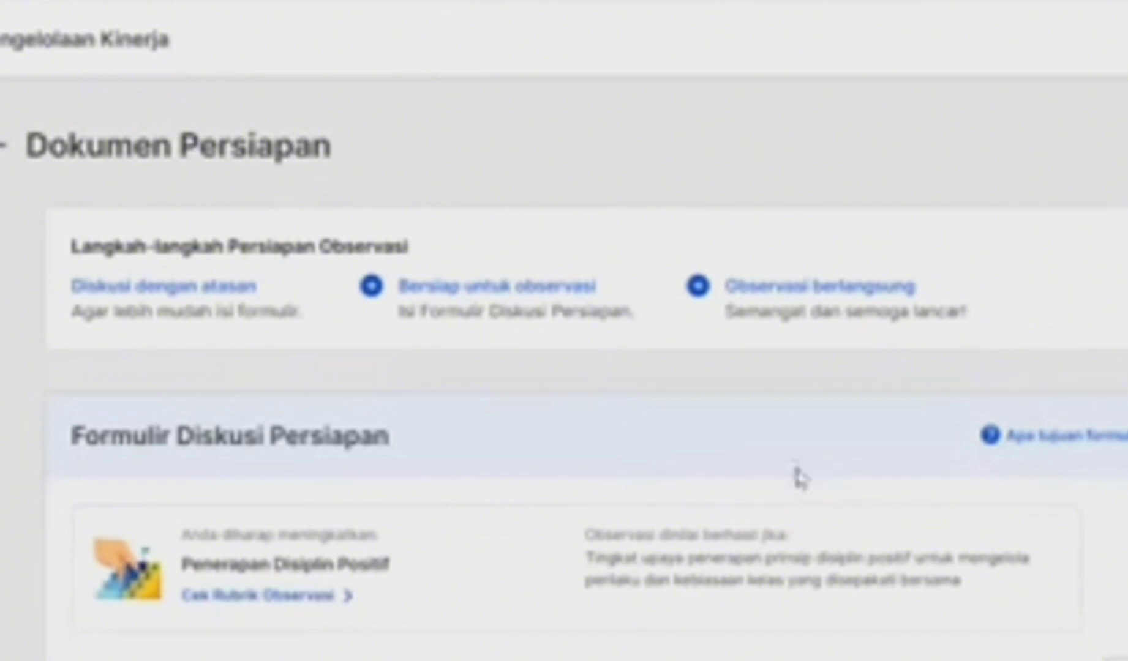
# Open the Rubrik Observasi for Penerapan Disiplin Positif, read through its recommended and avoided behaviours, and close it
pyautogui.scroll(-3, 796, 476)
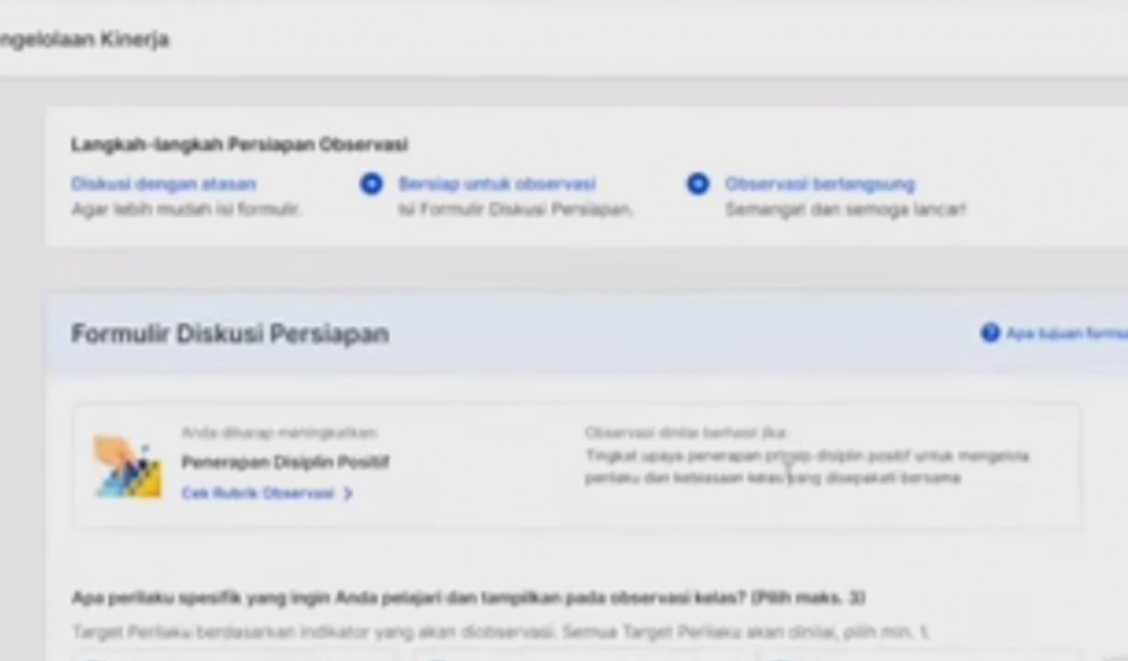
pyautogui.click(321, 495)
pyautogui.scroll(-5, 614, 464)
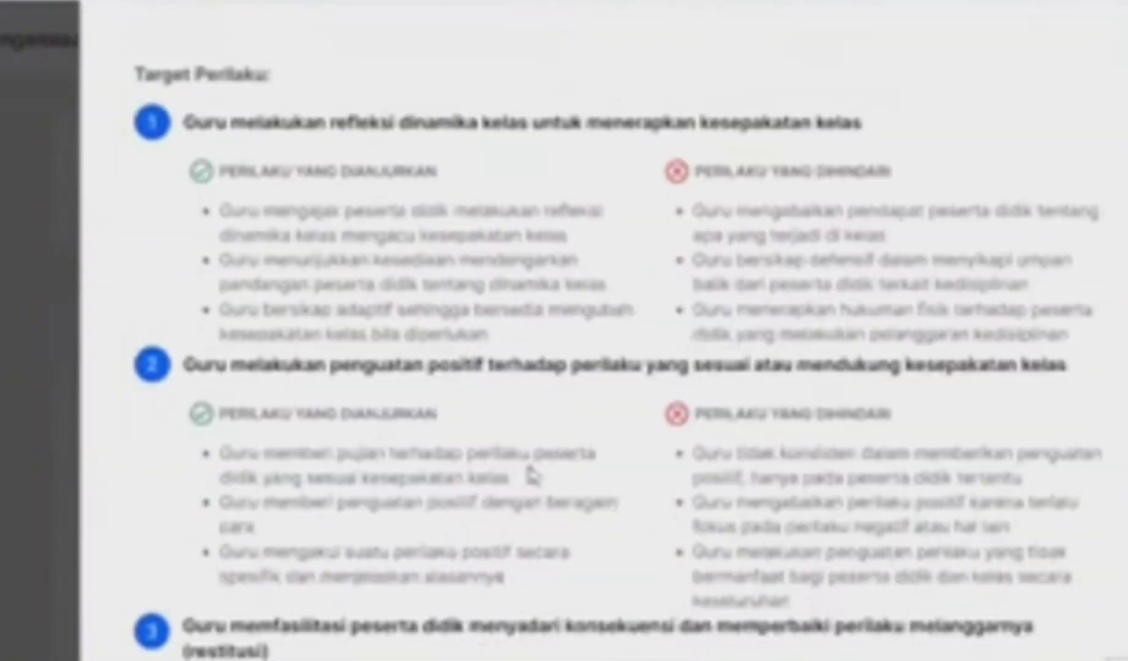
pyautogui.scroll(-4, 533, 474)
pyautogui.click(1021, 641)
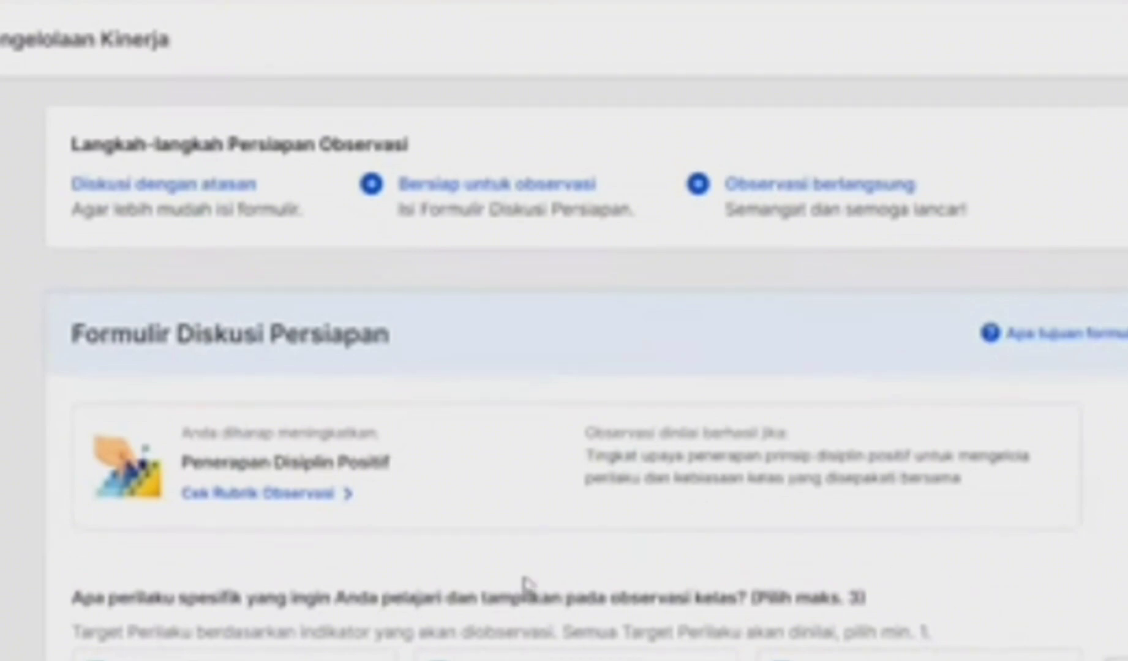
# Return from the preparation form to the Pelaksanaan Kinerja overview and look over its document sections
pyautogui.scroll(-13, 641, 534)
pyautogui.scroll(11, 573, 478)
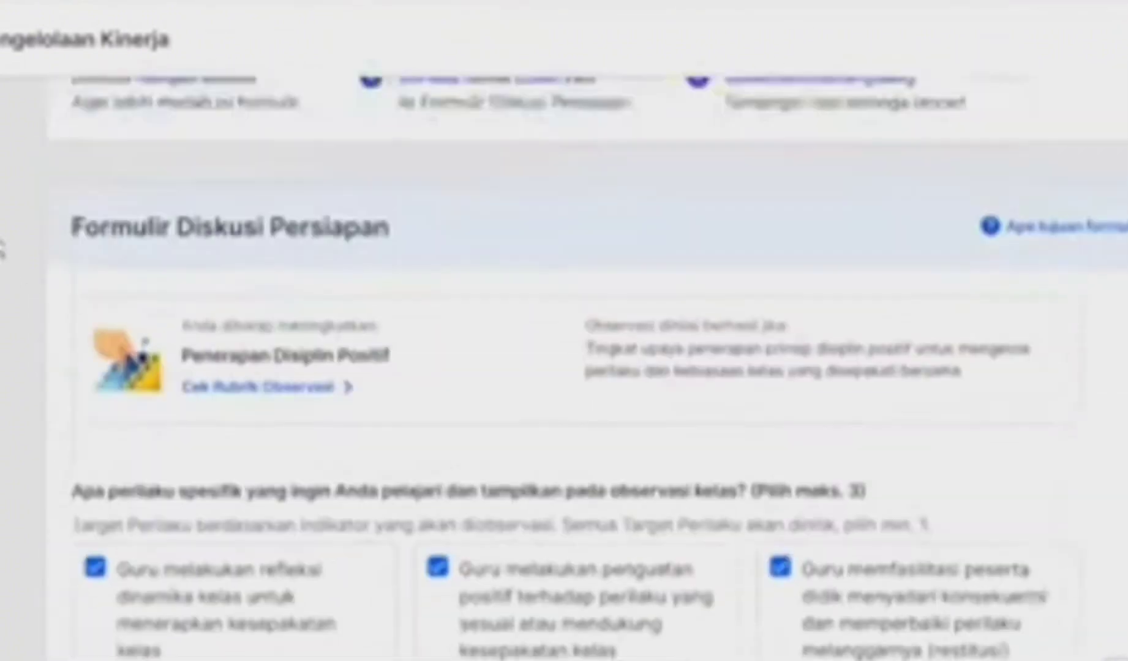
pyautogui.scroll(3, 6, 184)
pyautogui.click(5, 146)
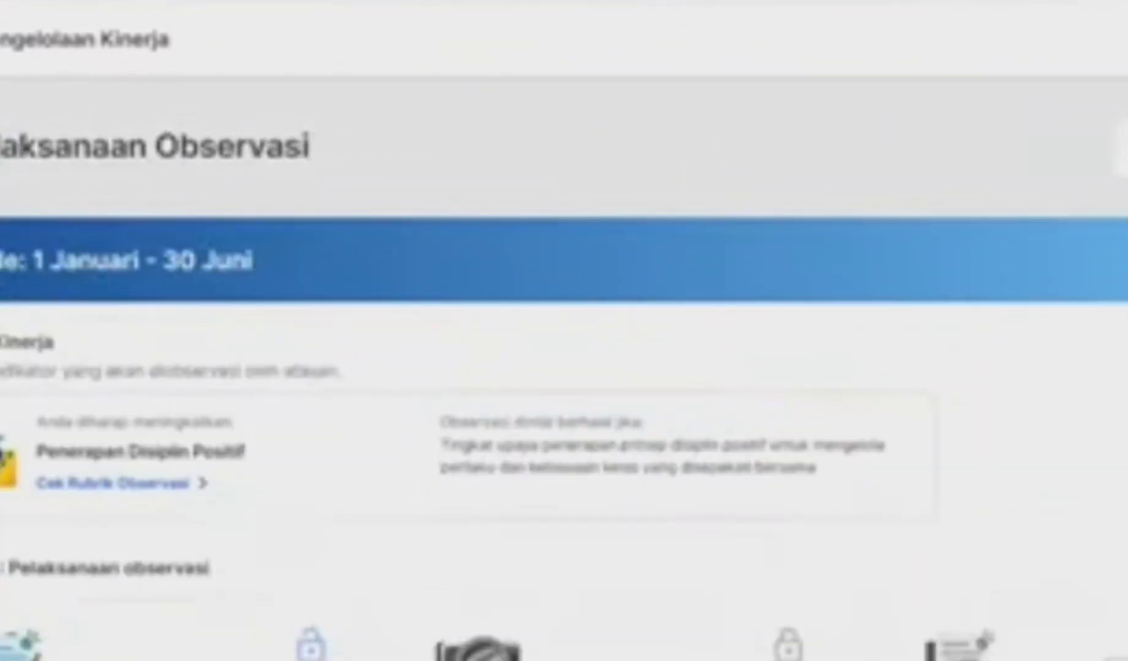
pyautogui.click(4, 146)
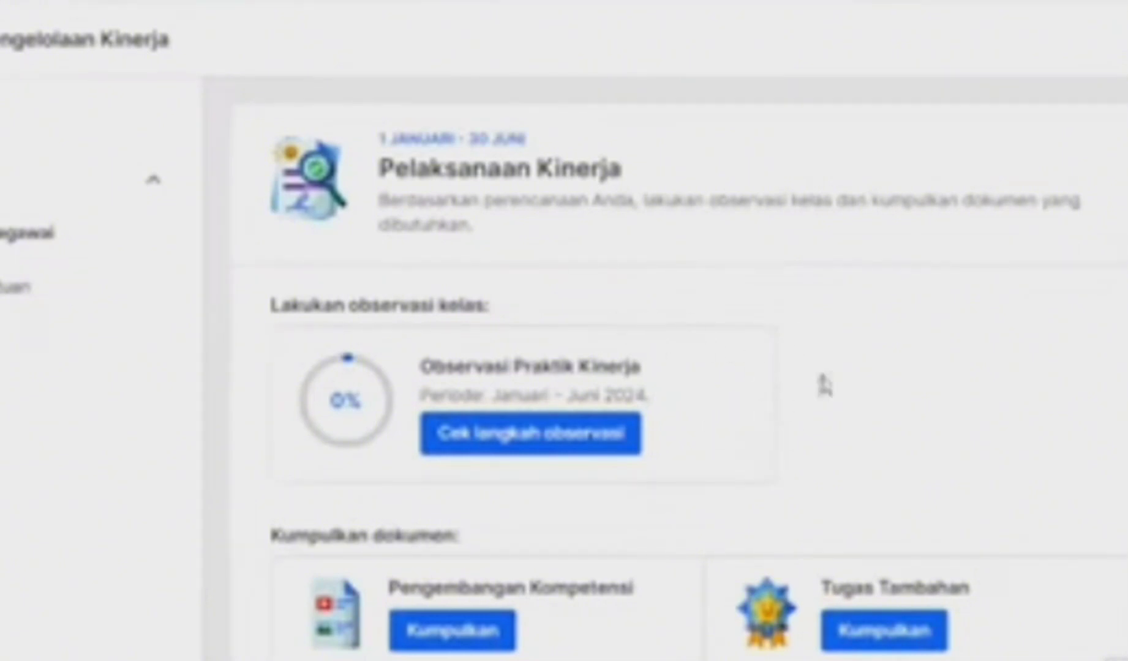
pyautogui.scroll(-5, 808, 392)
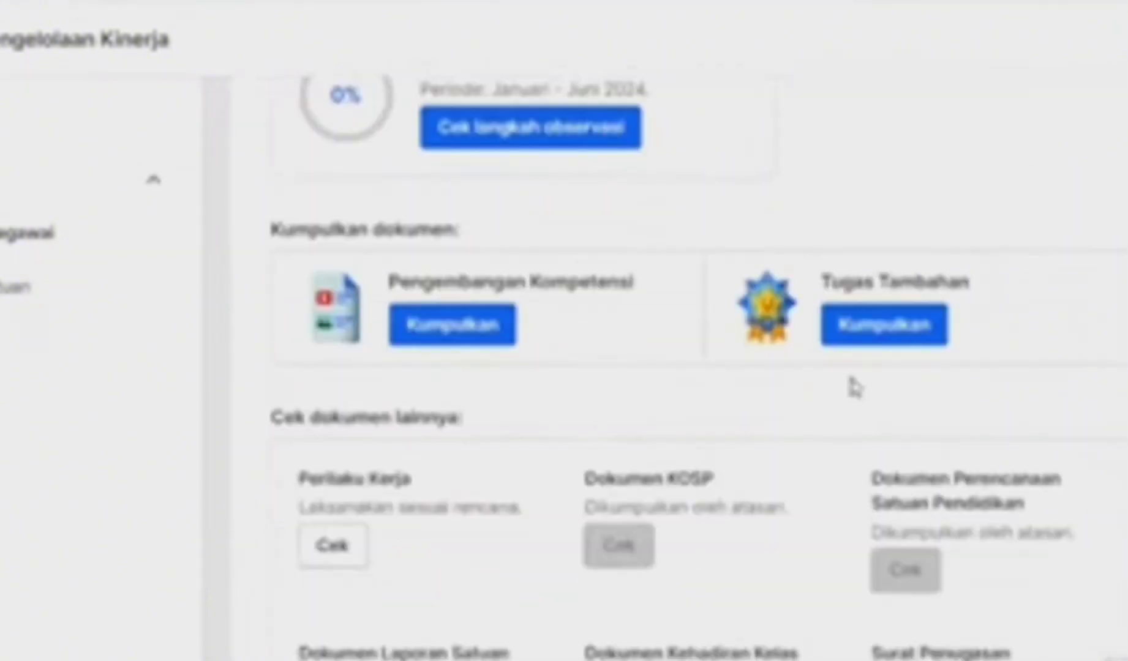
pyautogui.scroll(-3, 593, 460)
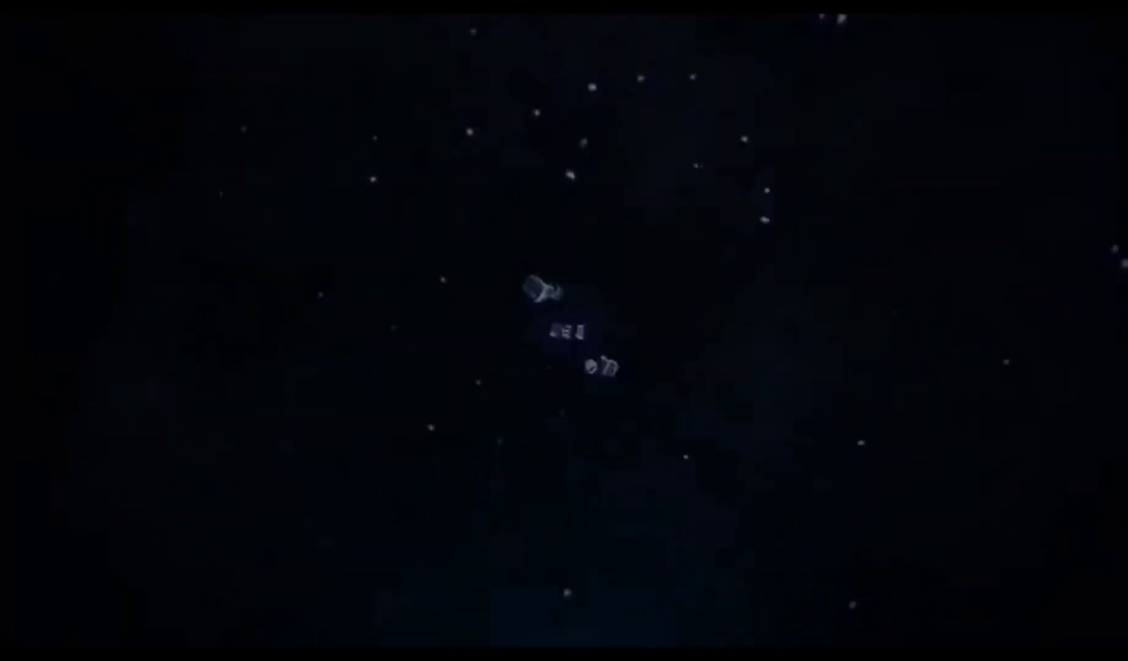